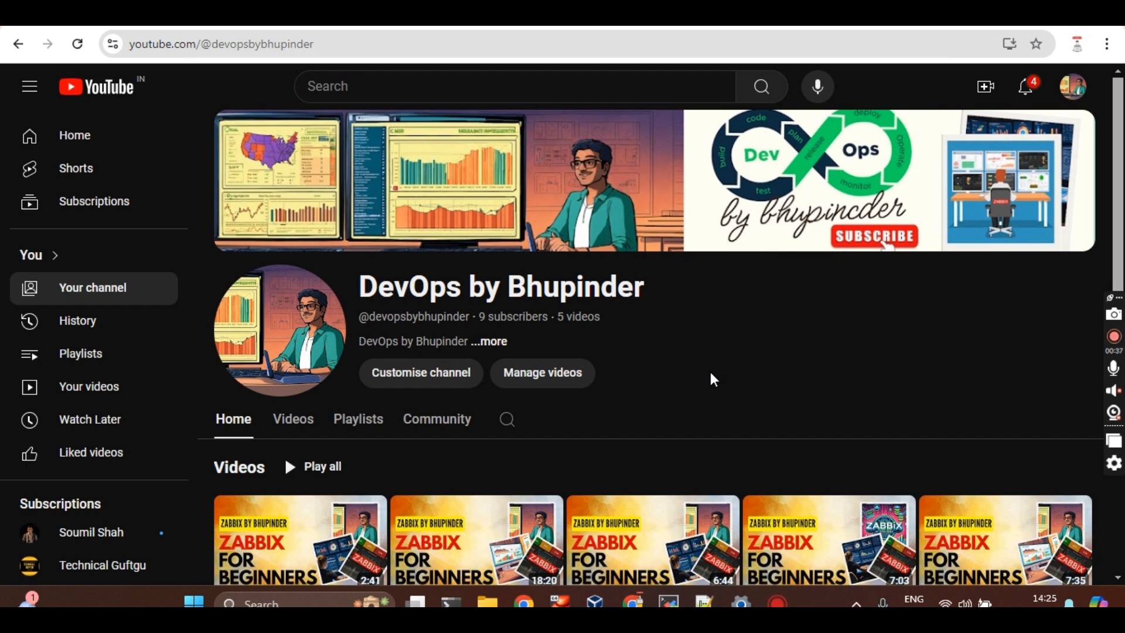
Switch to the Eraser canvas and zoom in on the WINDOWS-server and zabbix ui diagram
key("alt+Tab")
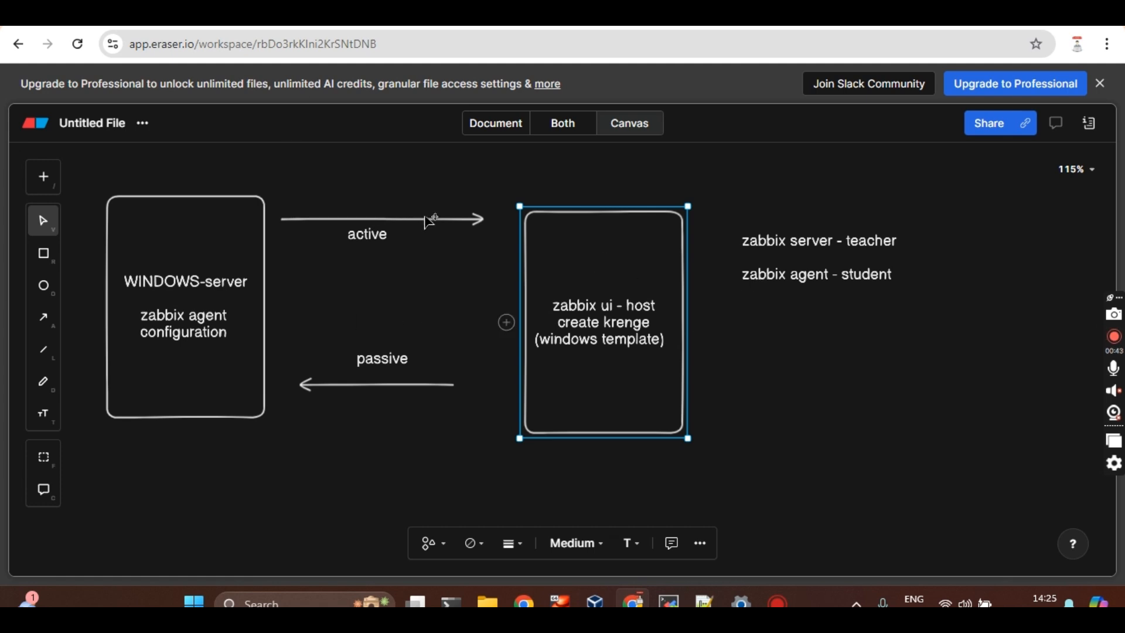
scroll(429, 222, "up", 1)
scroll(429, 221, "left", 1)
scroll(430, 221, "right", 1)
left_click(303, 246)
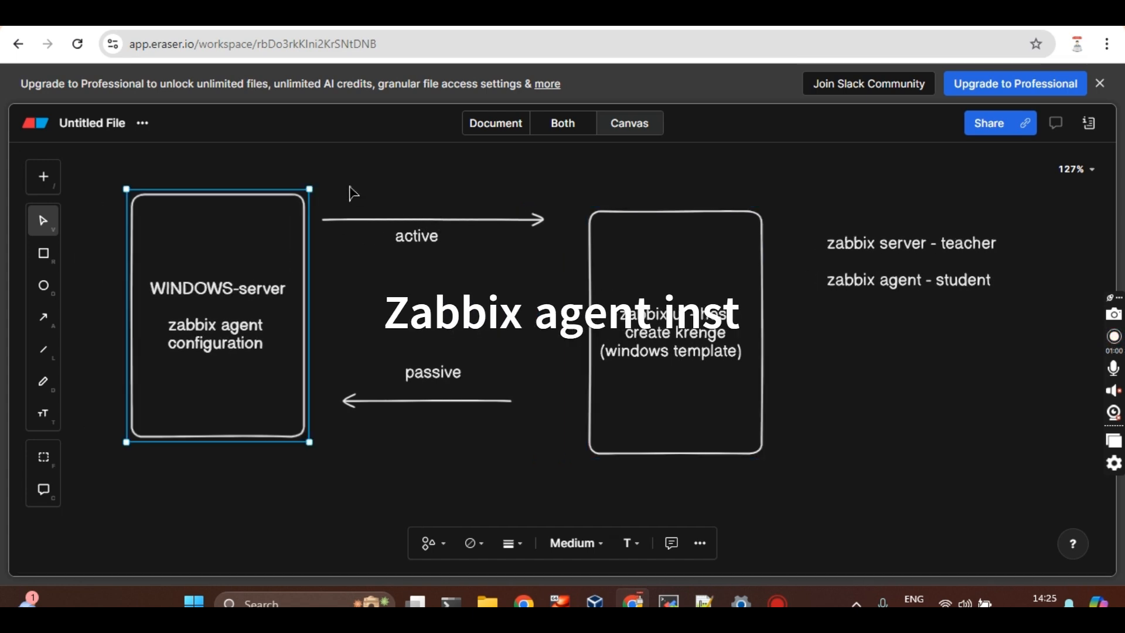
left_click(354, 185)
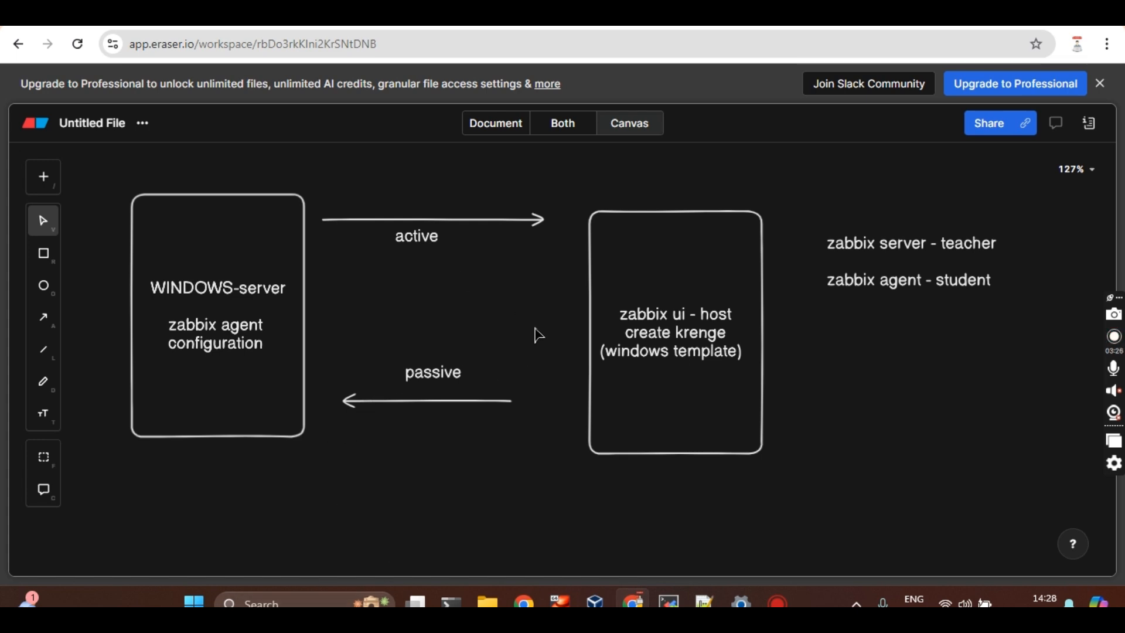
left_click(901, 257)
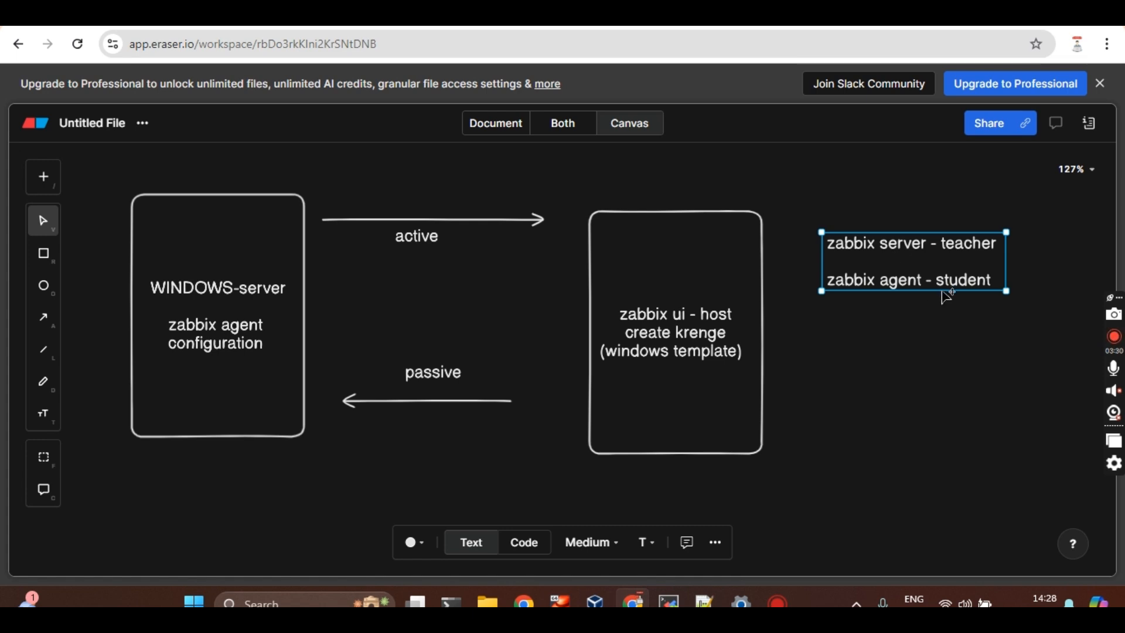
left_click(891, 358)
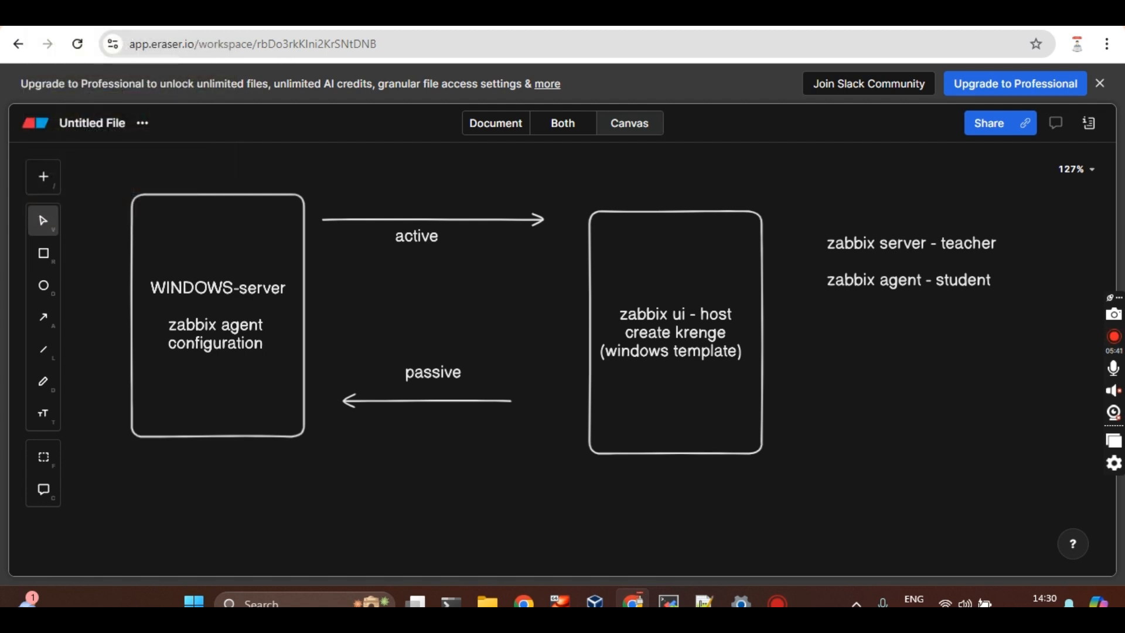
Go back from the Zabbix download page to the Google results for 'zabbix agent download'
left_click(656, 15)
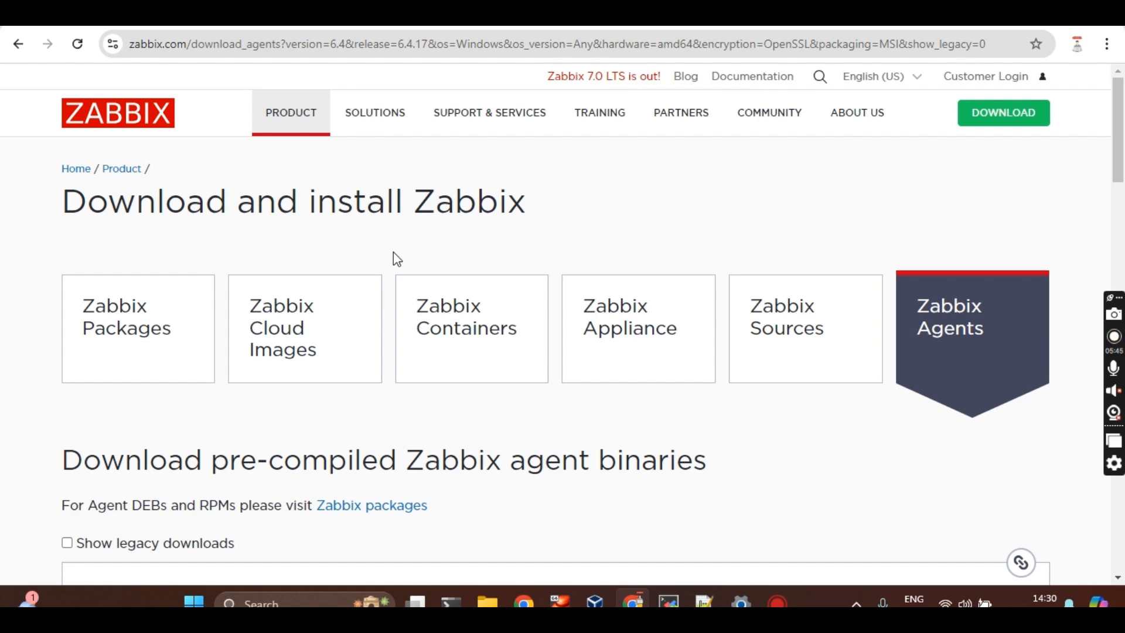
scroll(393, 251, "down", 2)
scroll(393, 251, "up", 2)
left_click(19, 46)
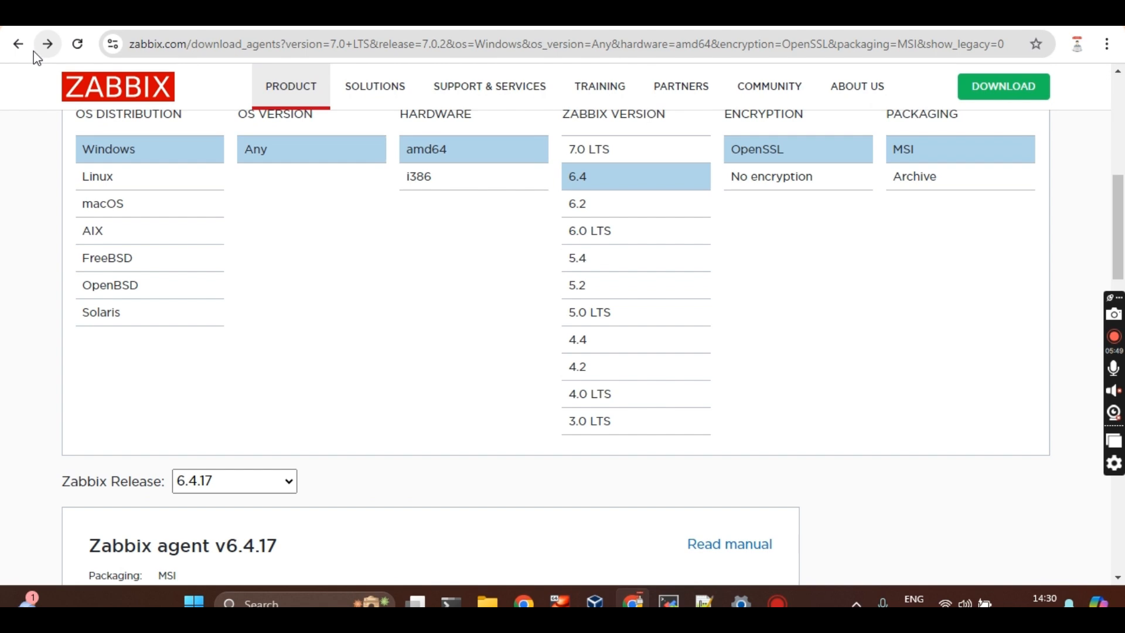
left_click(24, 48)
left_click(26, 48)
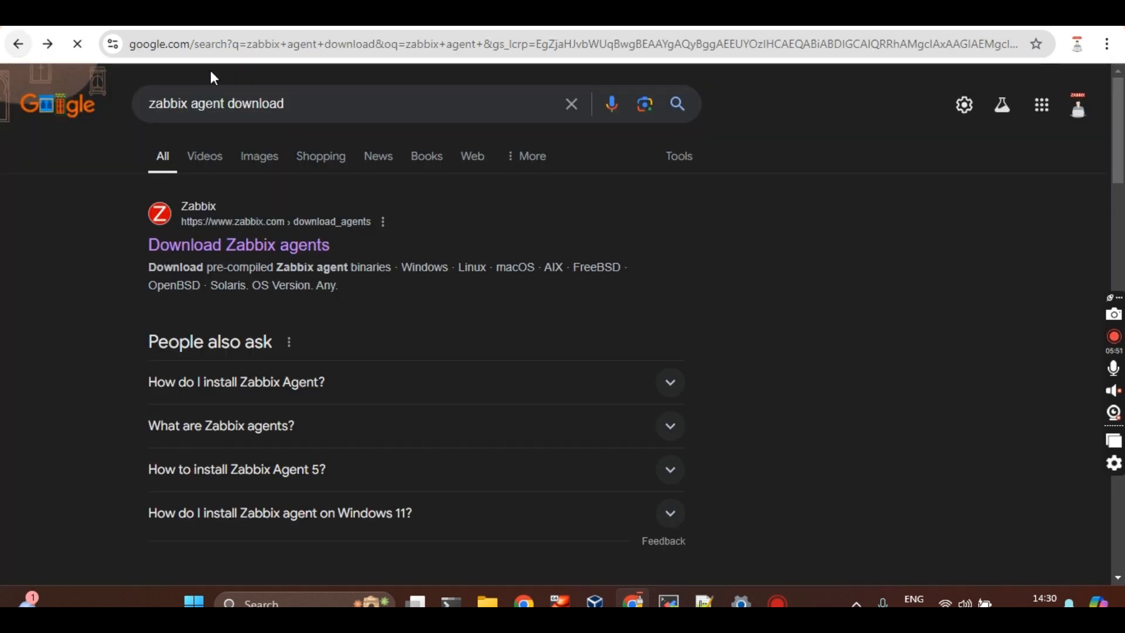
left_click(318, 104)
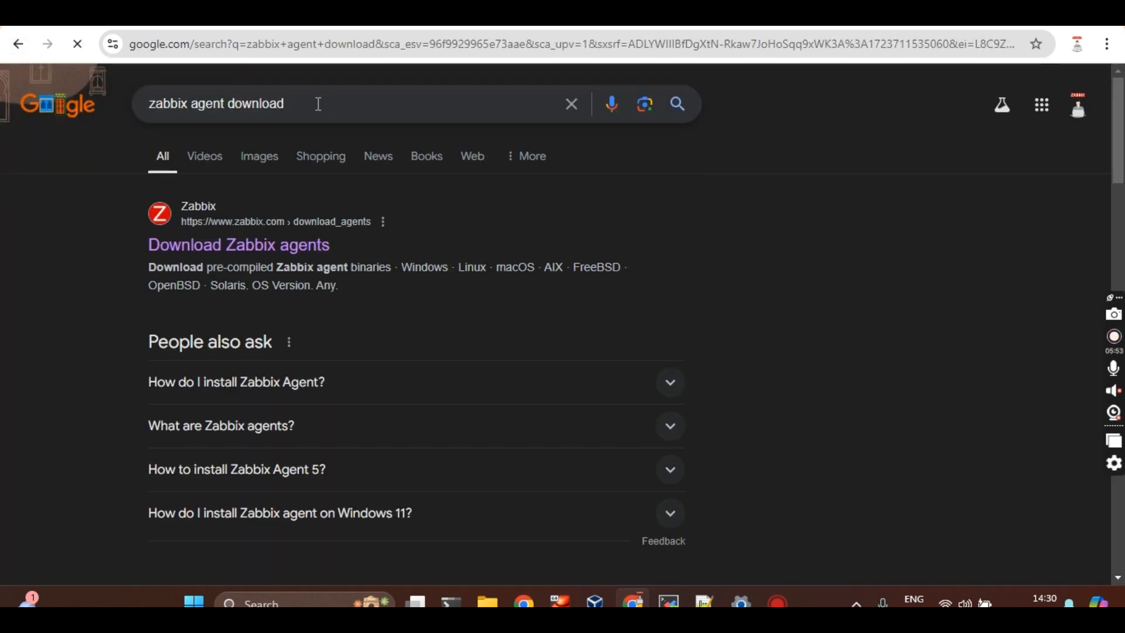
On Download Zabbix agents, choose Windows, version 6.4, OpenSSL encryption and Archive packaging
left_click(266, 249)
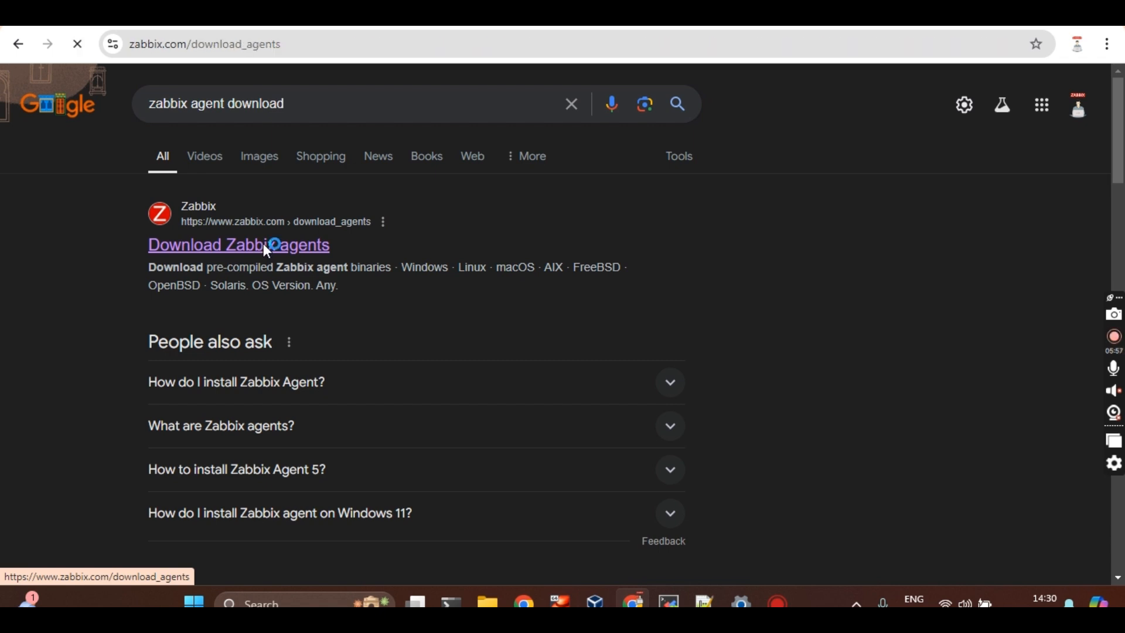
scroll(934, 415, "down", 7)
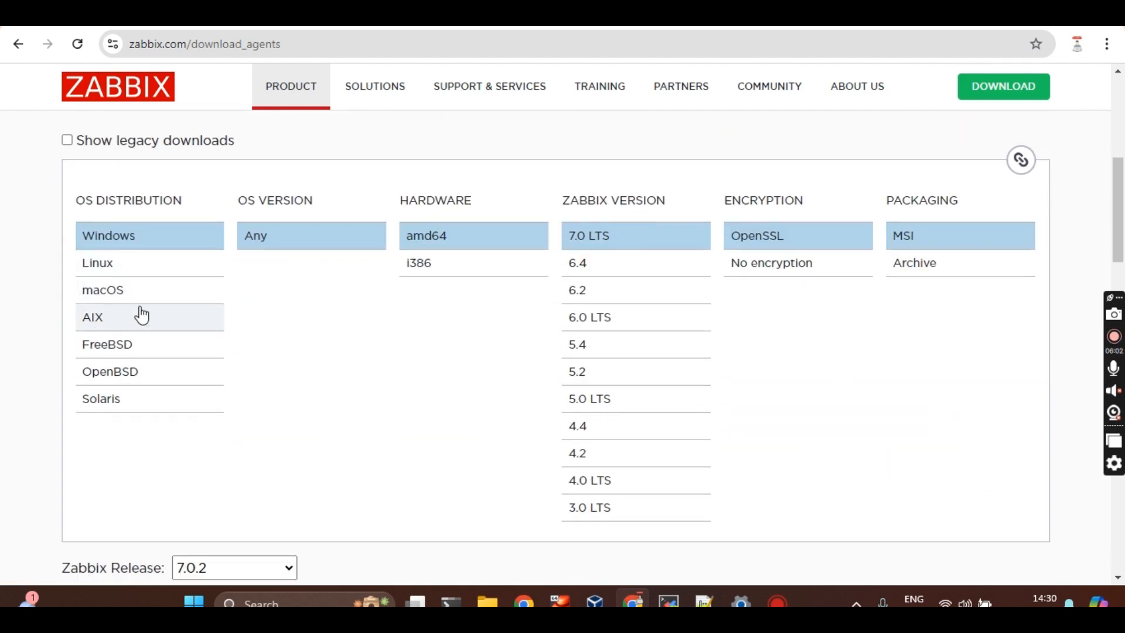
left_click(117, 245)
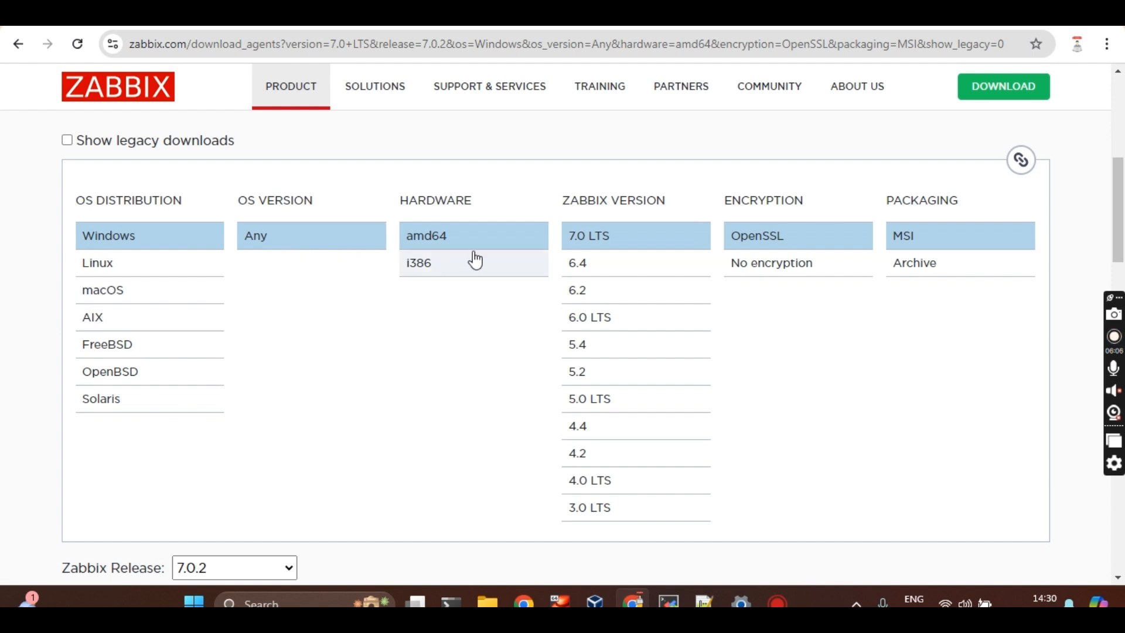
left_click(601, 271)
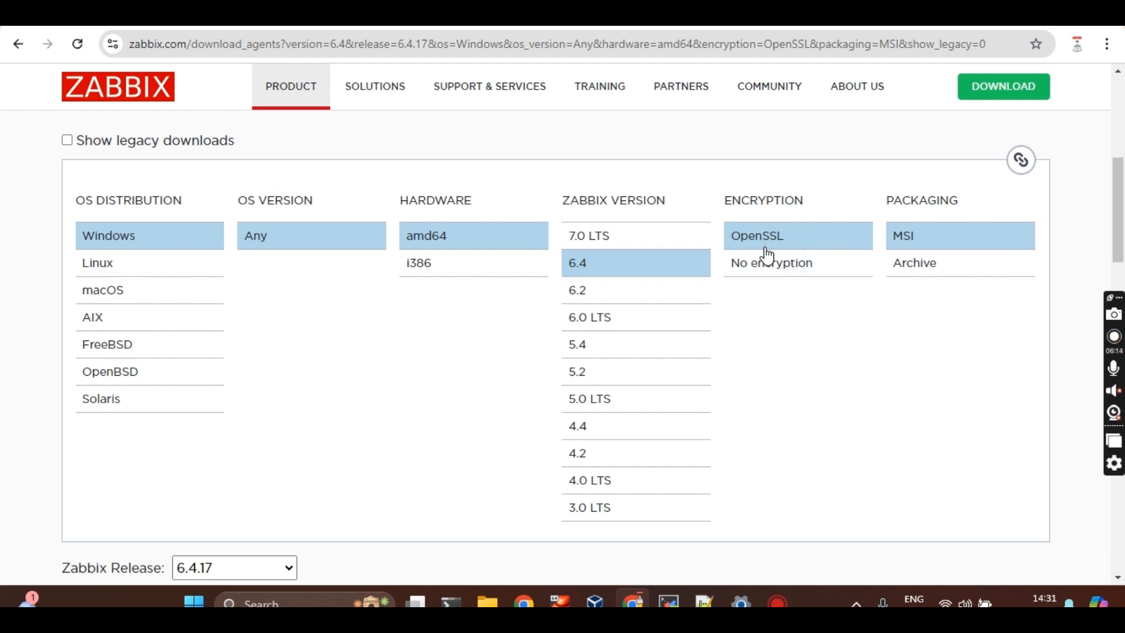
left_click(764, 271)
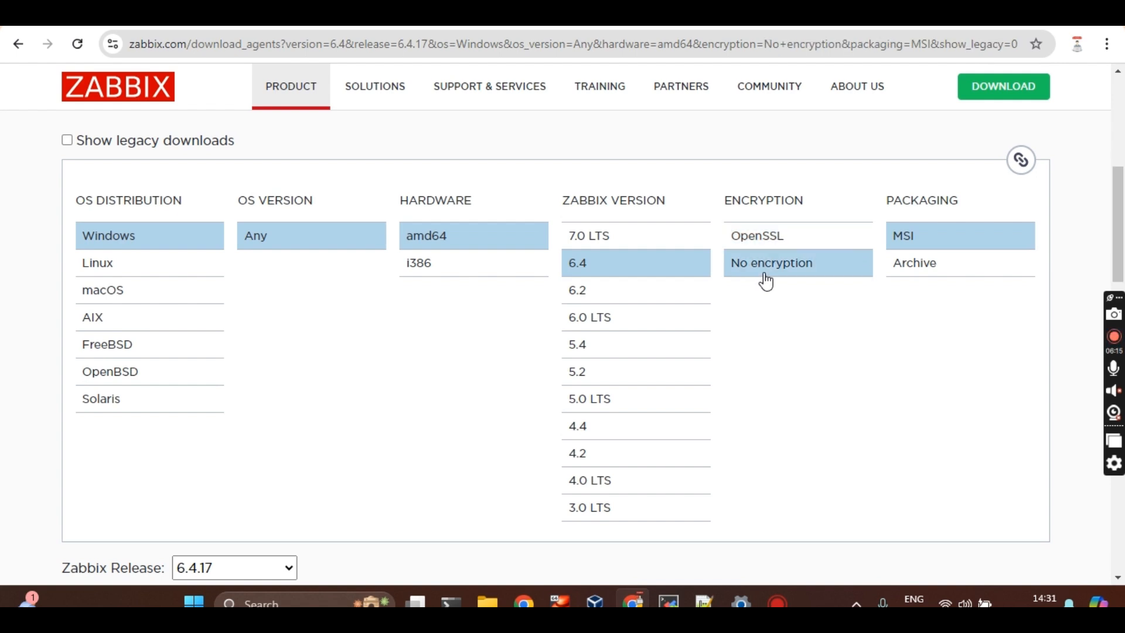
left_click(809, 238)
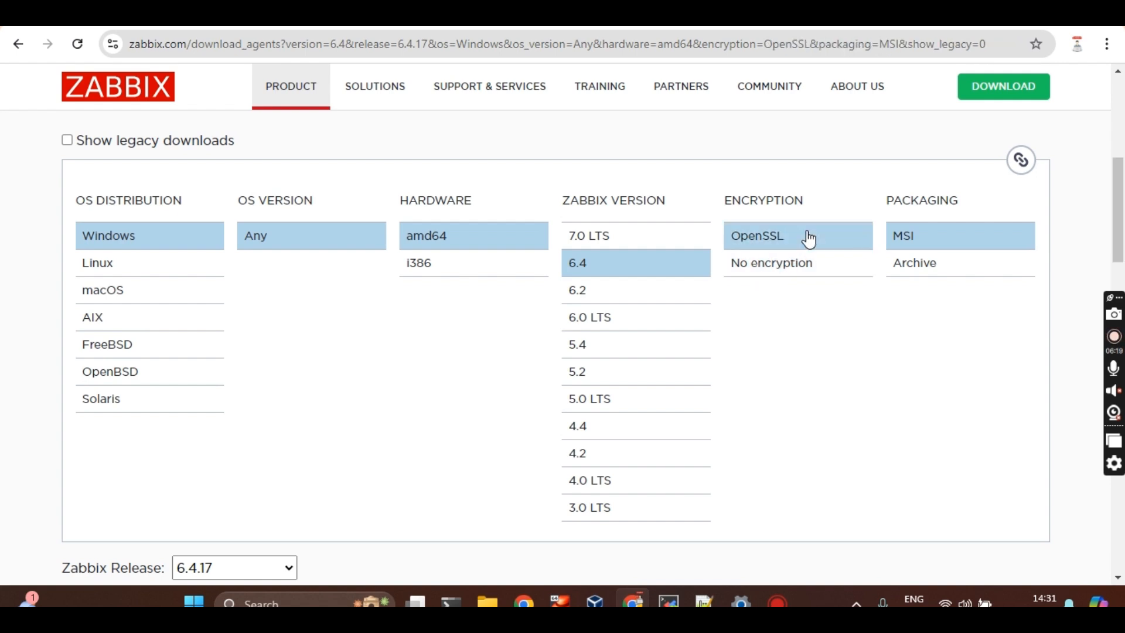
left_click(924, 265)
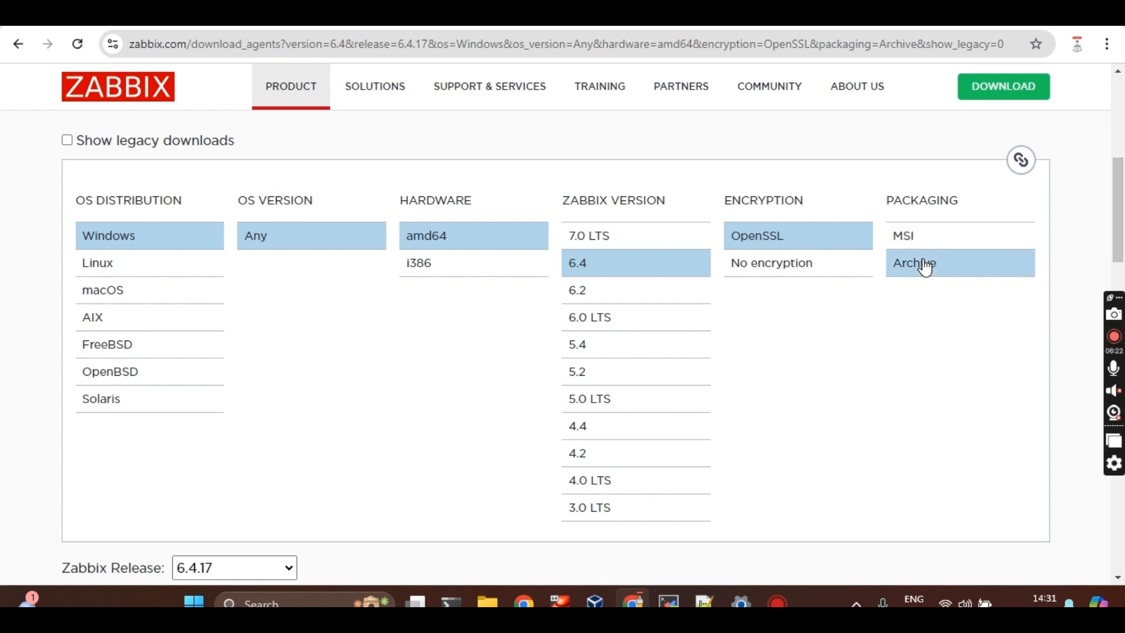
Switch packaging back to MSI and download the Zabbix agent v6.4.17 installer
left_click(956, 241)
scroll(779, 380, "down", 1)
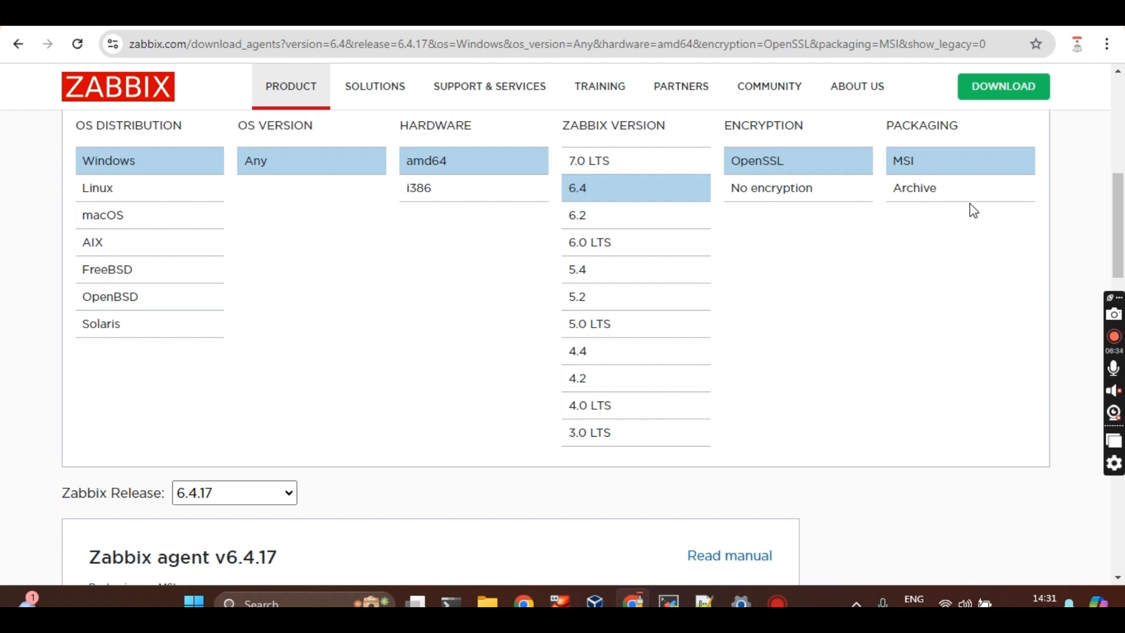
left_click(933, 198)
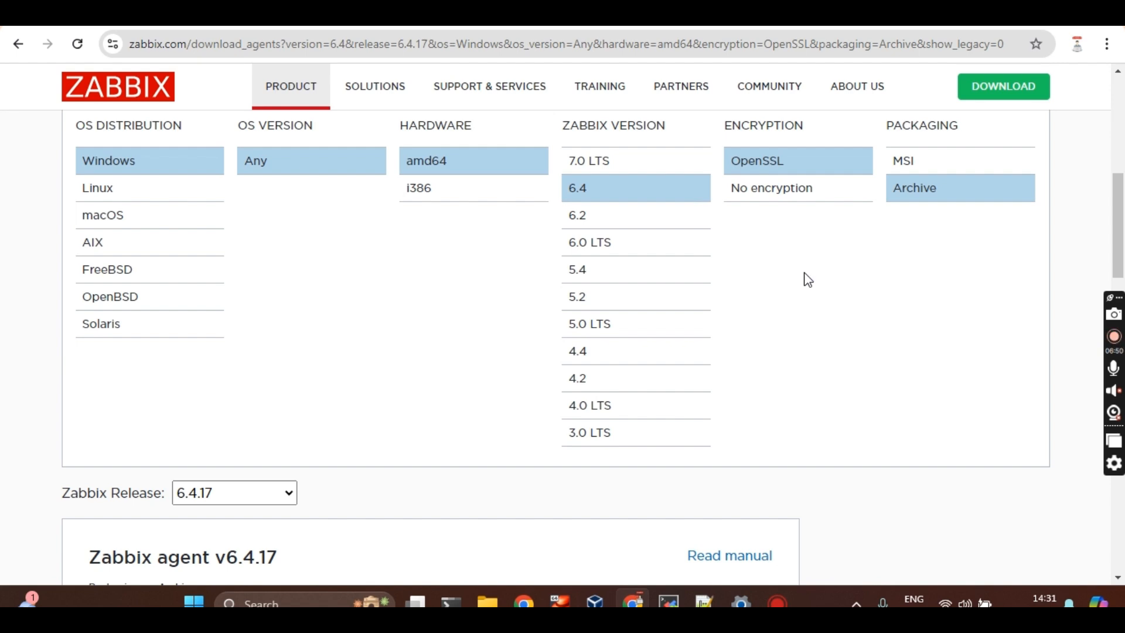
left_click(945, 165)
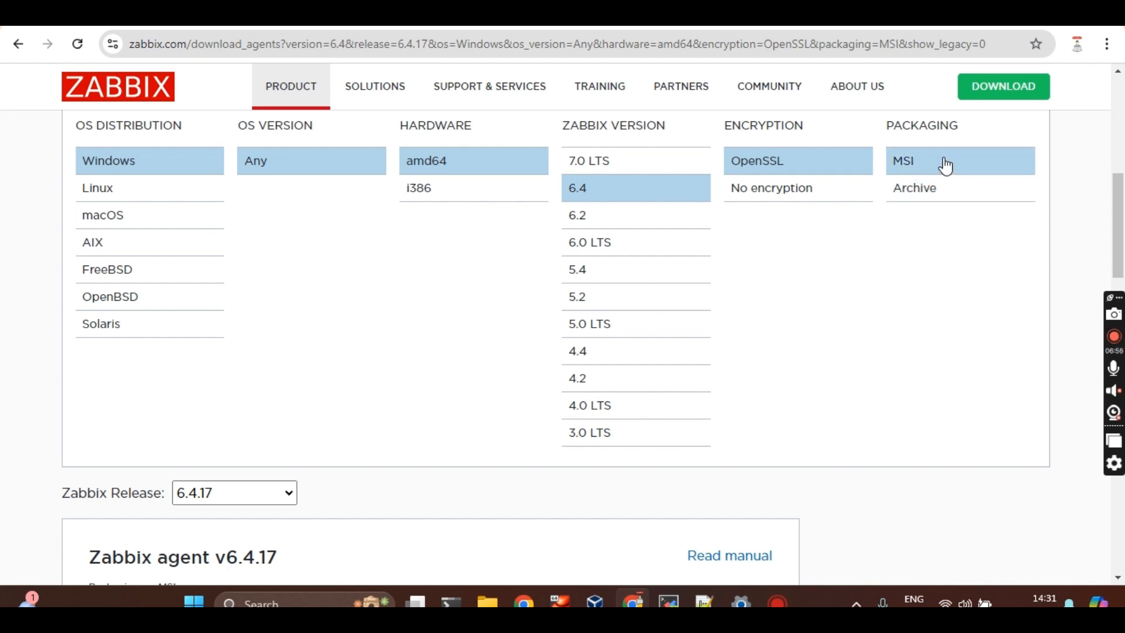
scroll(684, 362, "down", 4)
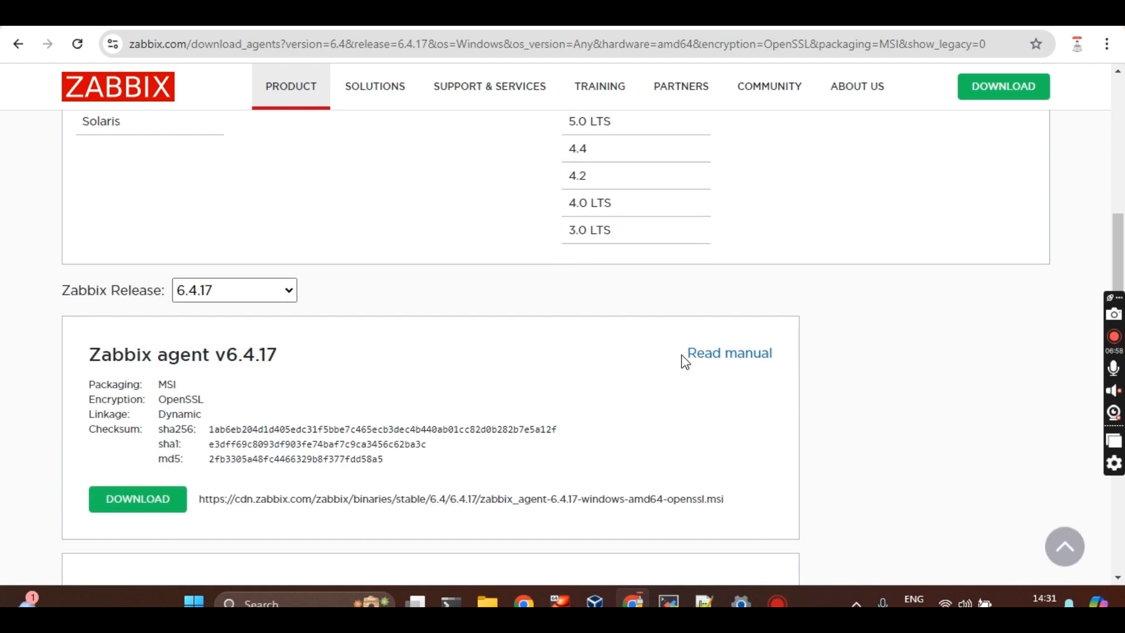
left_click(132, 465)
Highlight the agent headings on the page and open the Downloads folder holding the installer
scroll(258, 454, "down", 1)
left_click_drag(125, 247, 278, 244)
left_click_drag(181, 495, 57, 460)
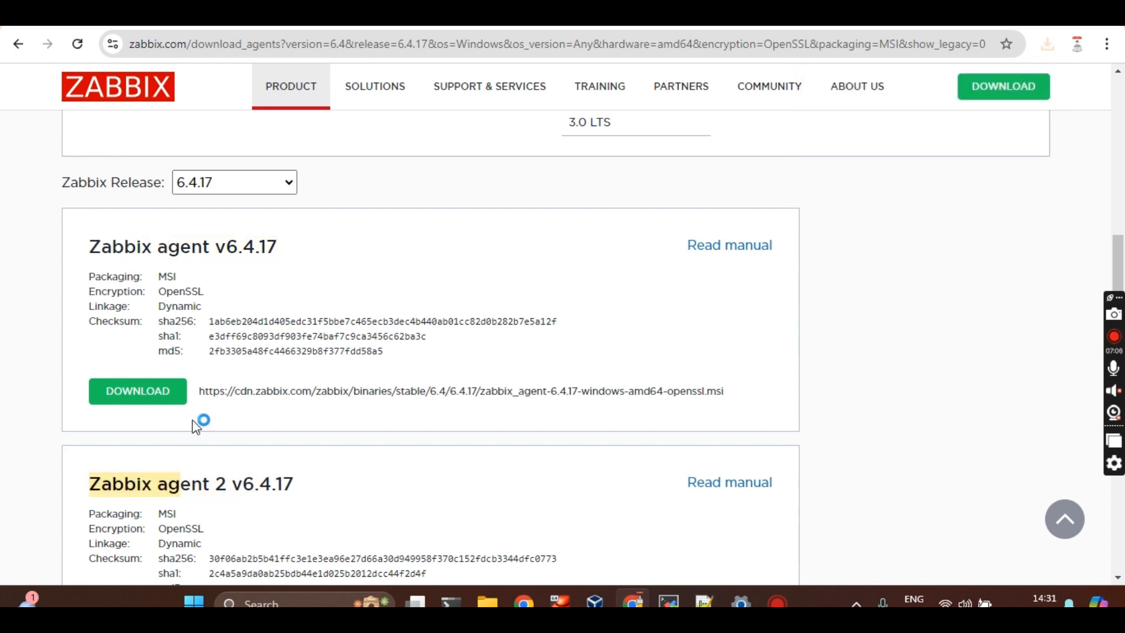
left_click(488, 602)
Run the zabbix_agent MSI, accept the licence, keep default features, and reach service configuration
double_click(456, 354)
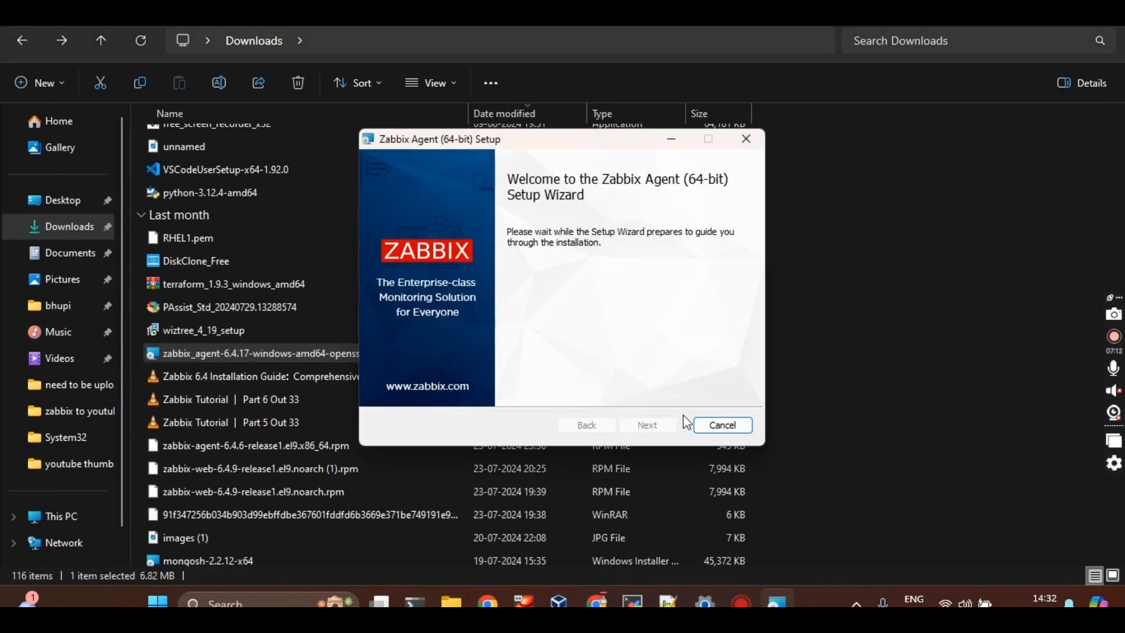
left_click(674, 426)
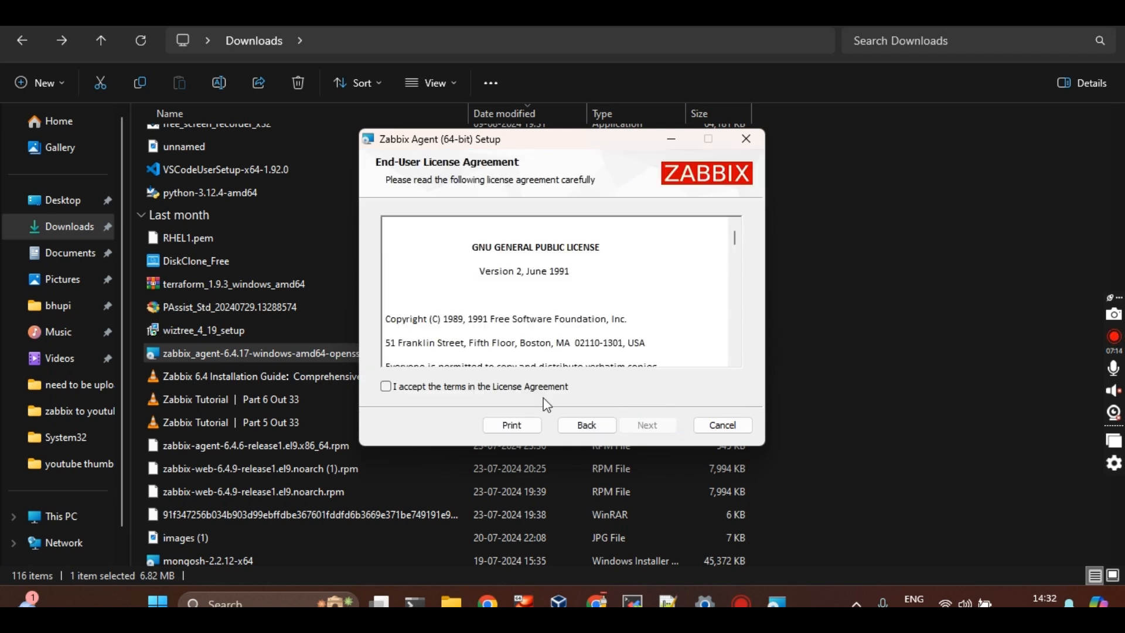
left_click(479, 386)
left_click(639, 422)
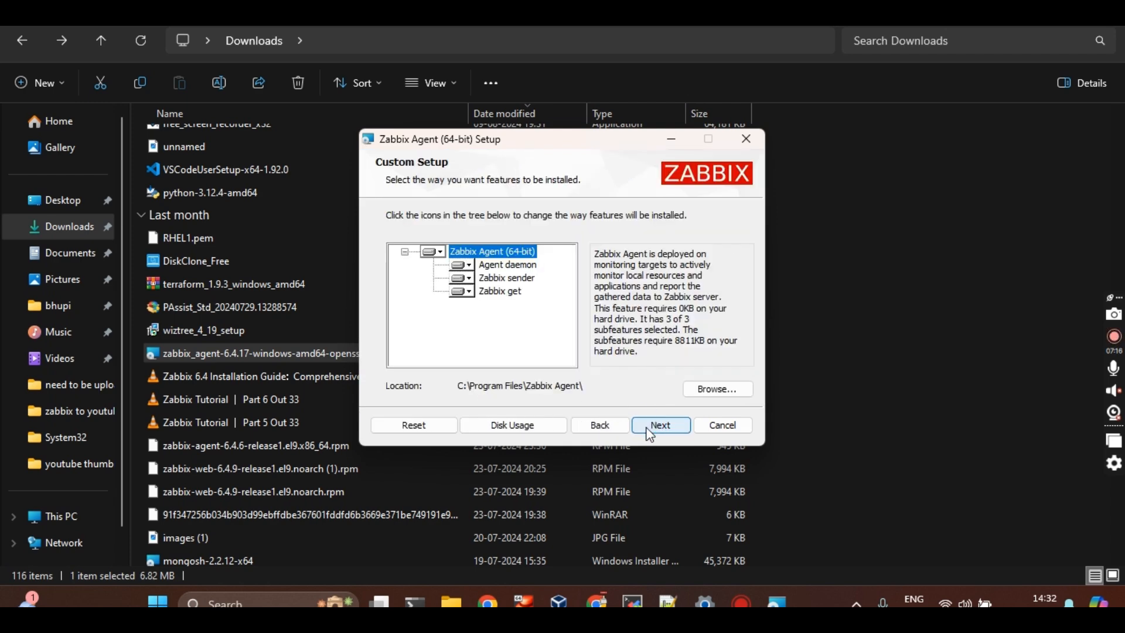
left_click(648, 426)
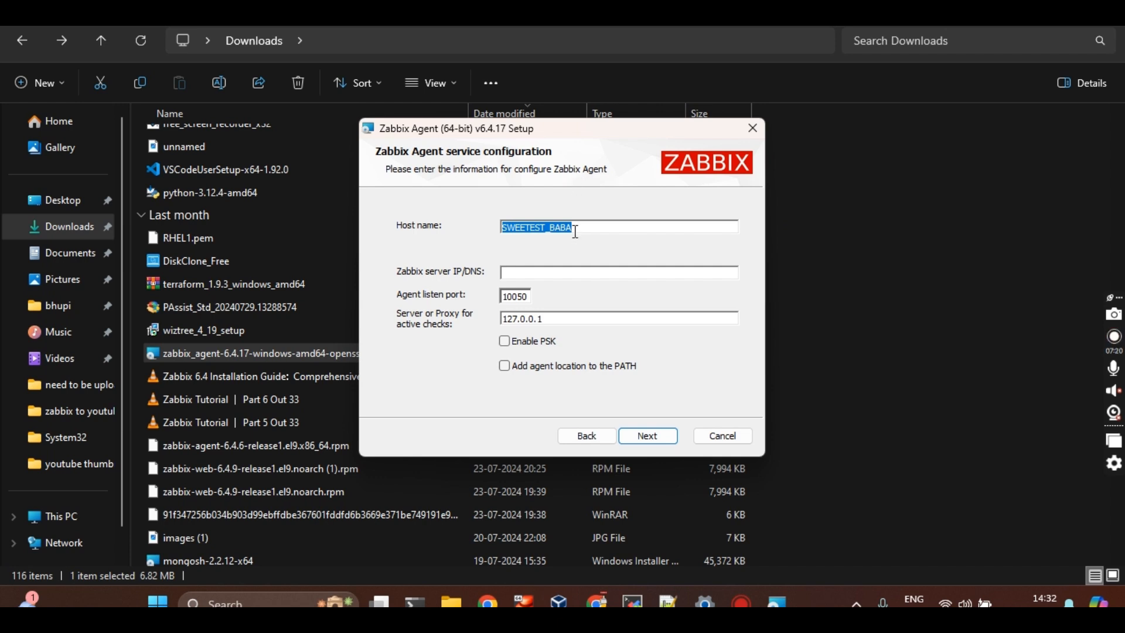
left_click(545, 274)
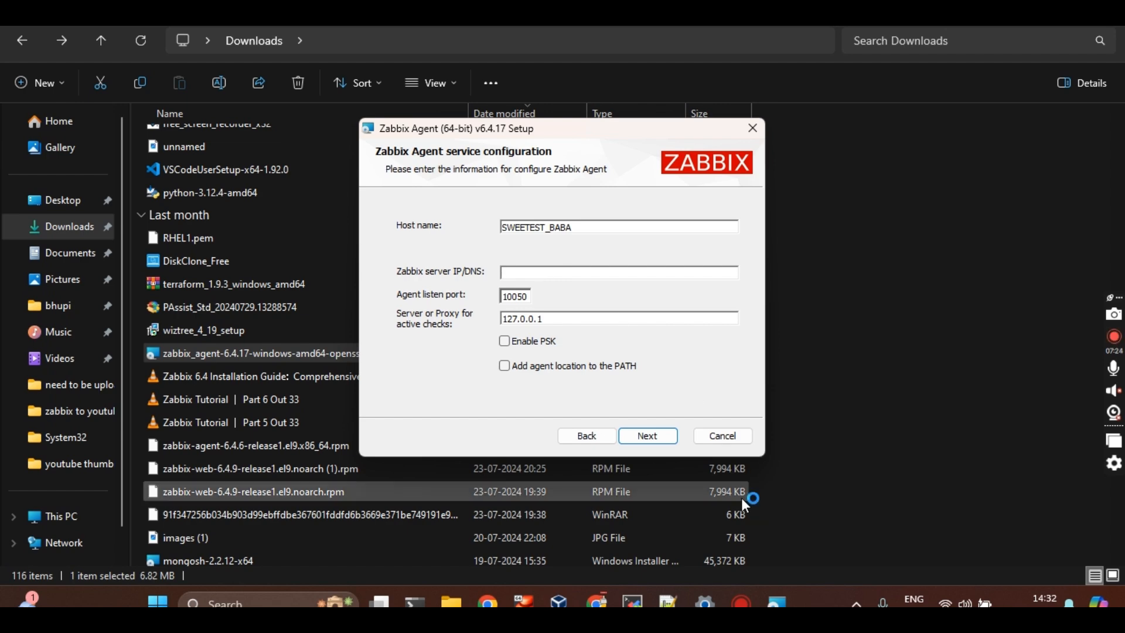
left_click(633, 602)
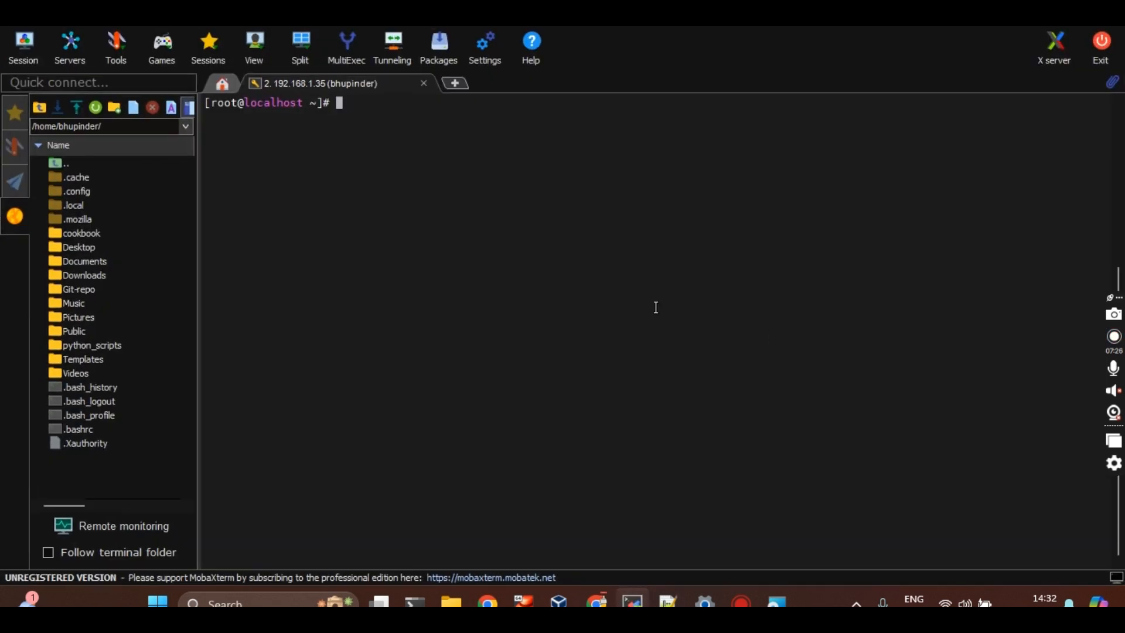
Run hostname -I and paste 192.168.1.34 into the installer's Zabbix server IP/DNS field
type("hostname -I")
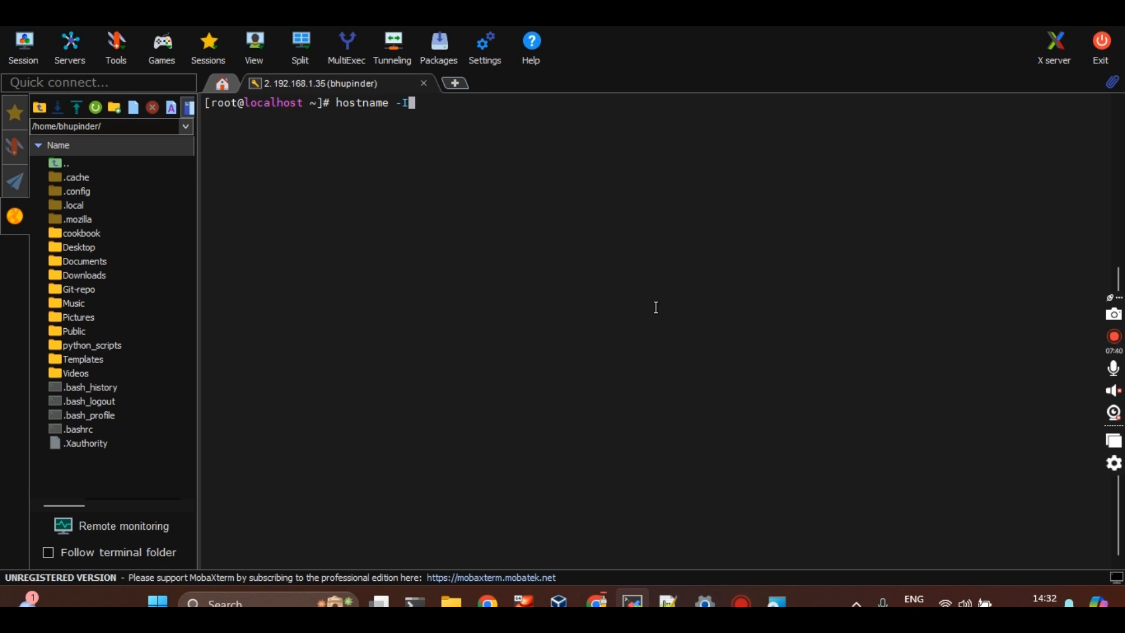
key("Return")
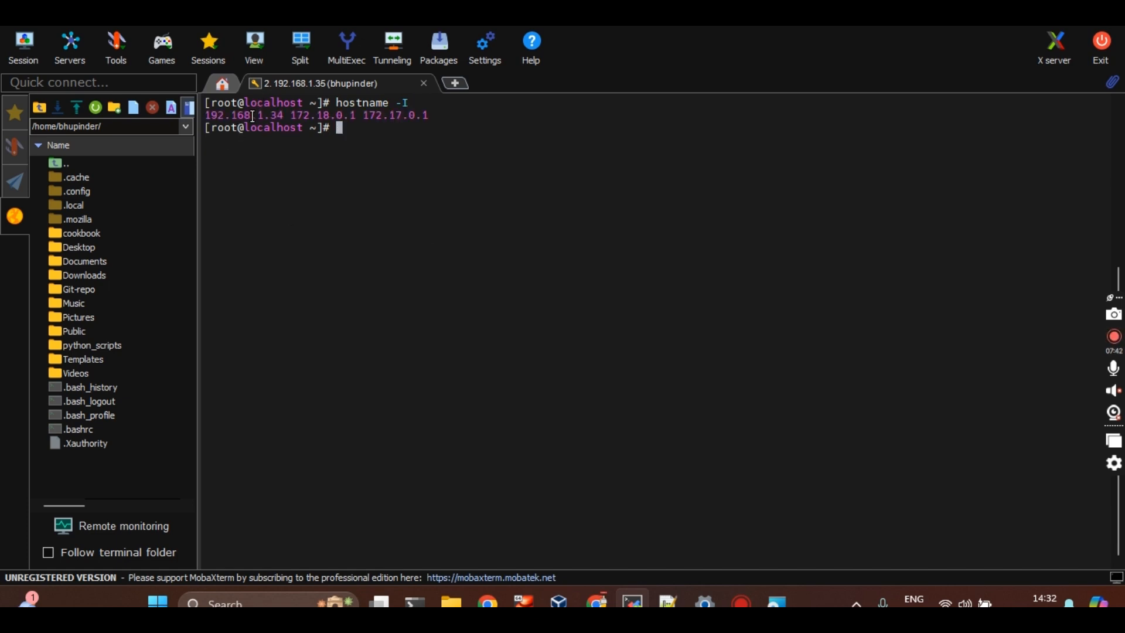
double_click(253, 115)
key("alt+Tab")
type("192.168.1.34")
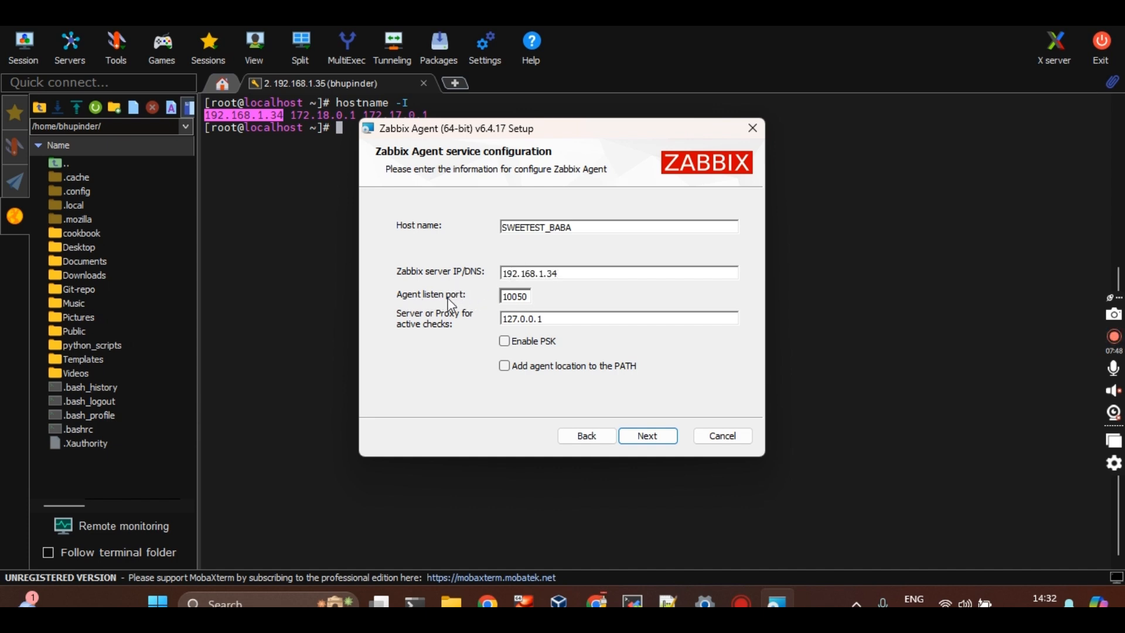
Replace the active-checks server 127.0.0.1 with 192.168.1.34 and complete the installation
double_click(554, 318)
type("192.168.1.34")
left_click(638, 437)
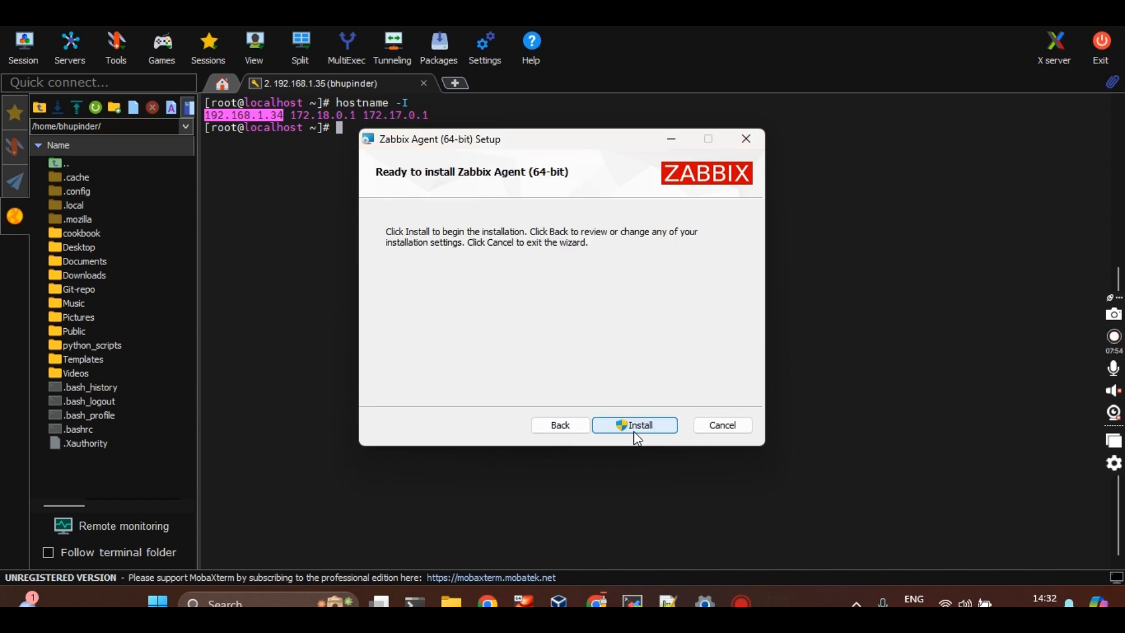
left_click(636, 432)
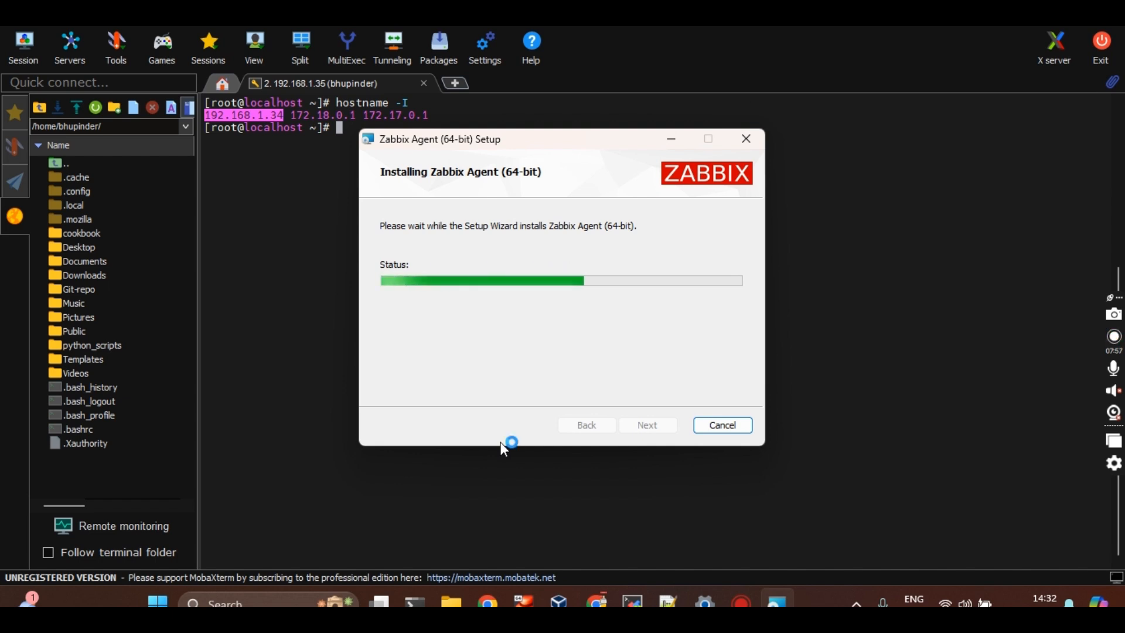
left_click(639, 423)
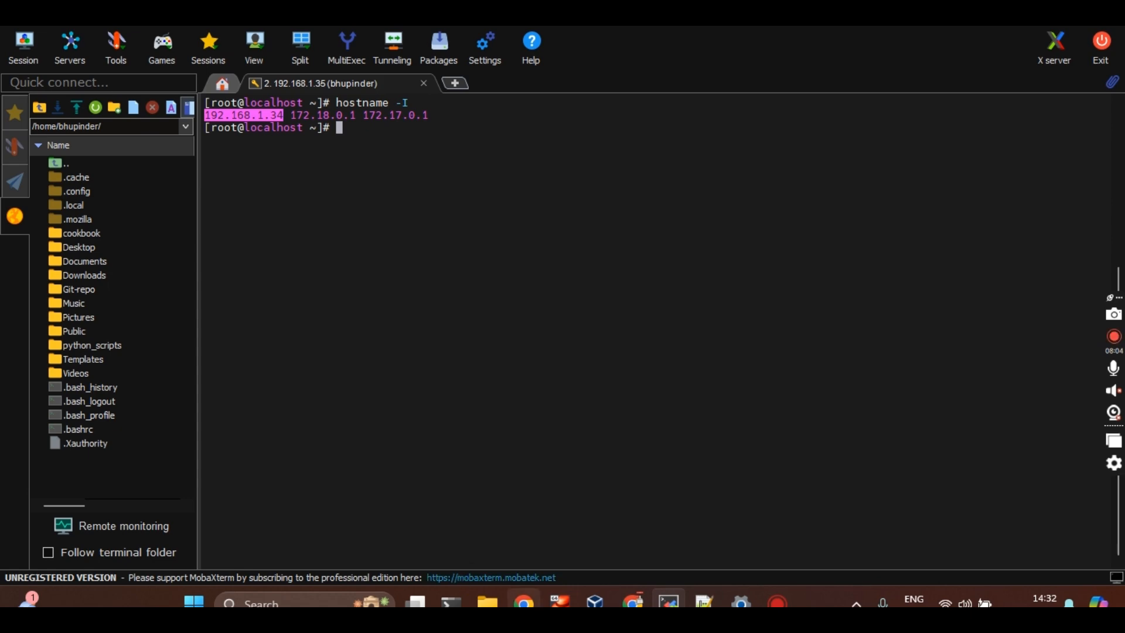
Browse to C:\Program Files\Zabbix Agent and open zabbix_agentd.conf in Notepad++
left_click(488, 602)
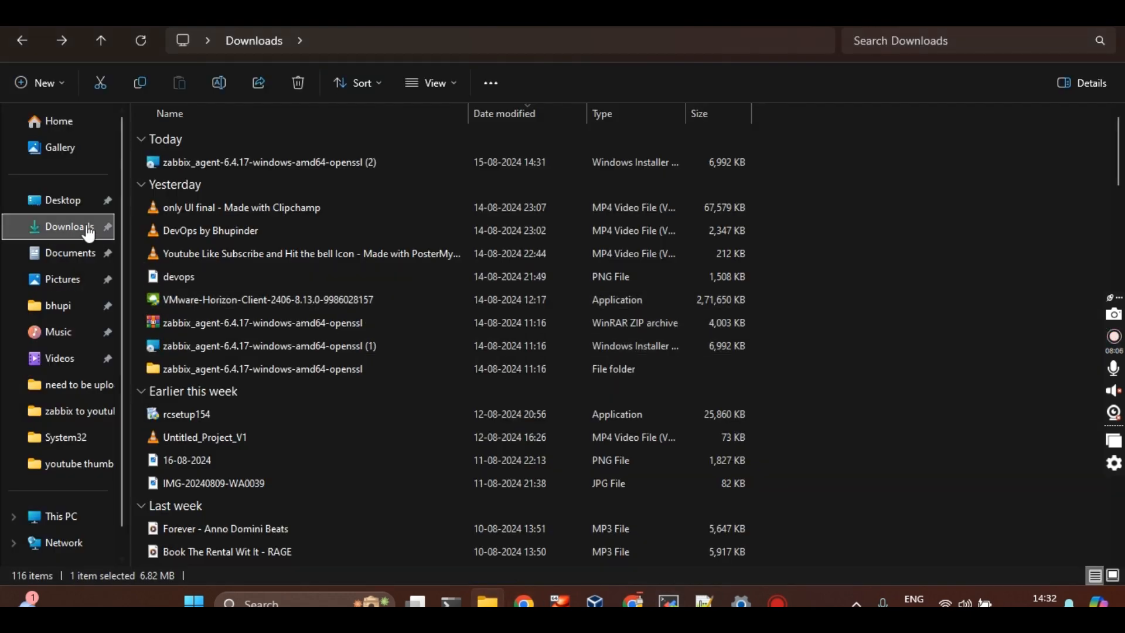
key("super+e")
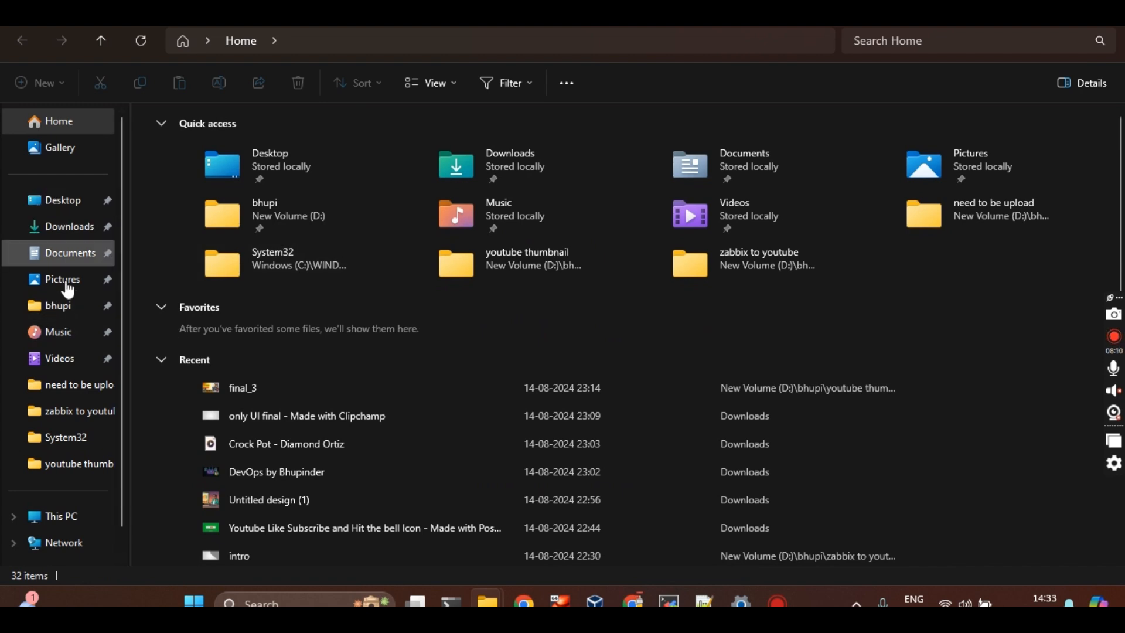
left_click(61, 516)
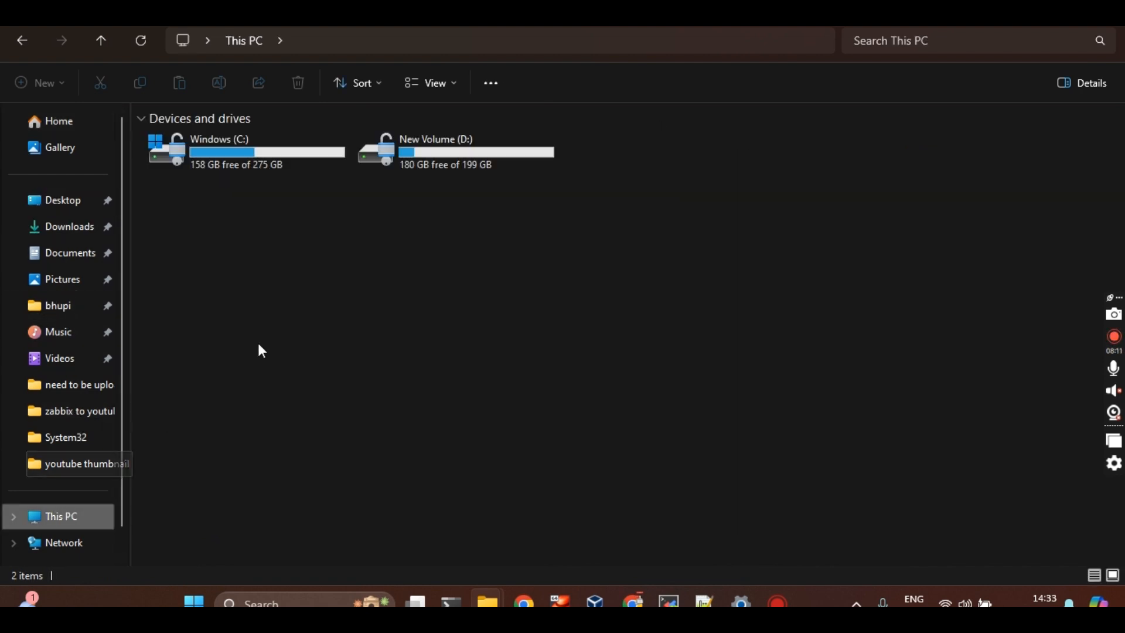
double_click(259, 167)
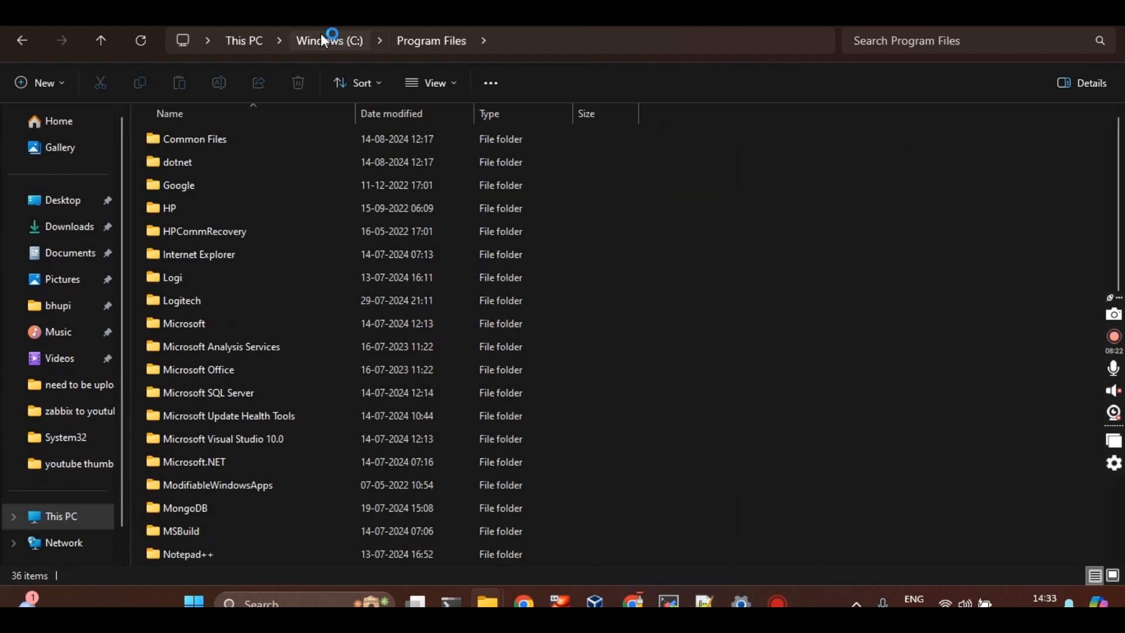
left_click(326, 41)
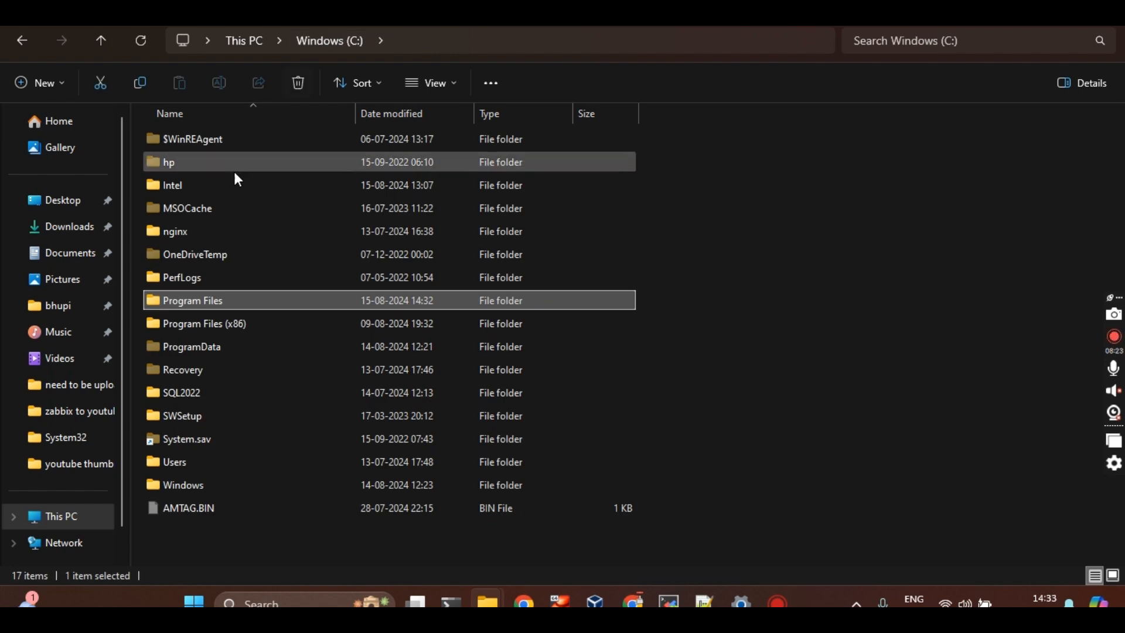
double_click(205, 301)
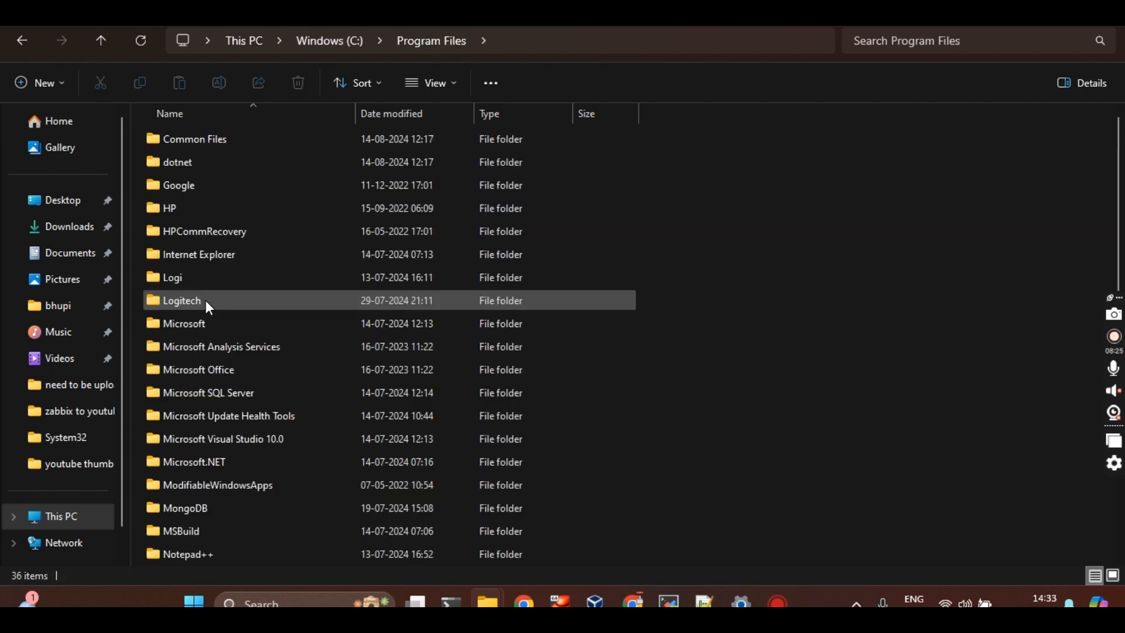
key("z")
key("Return")
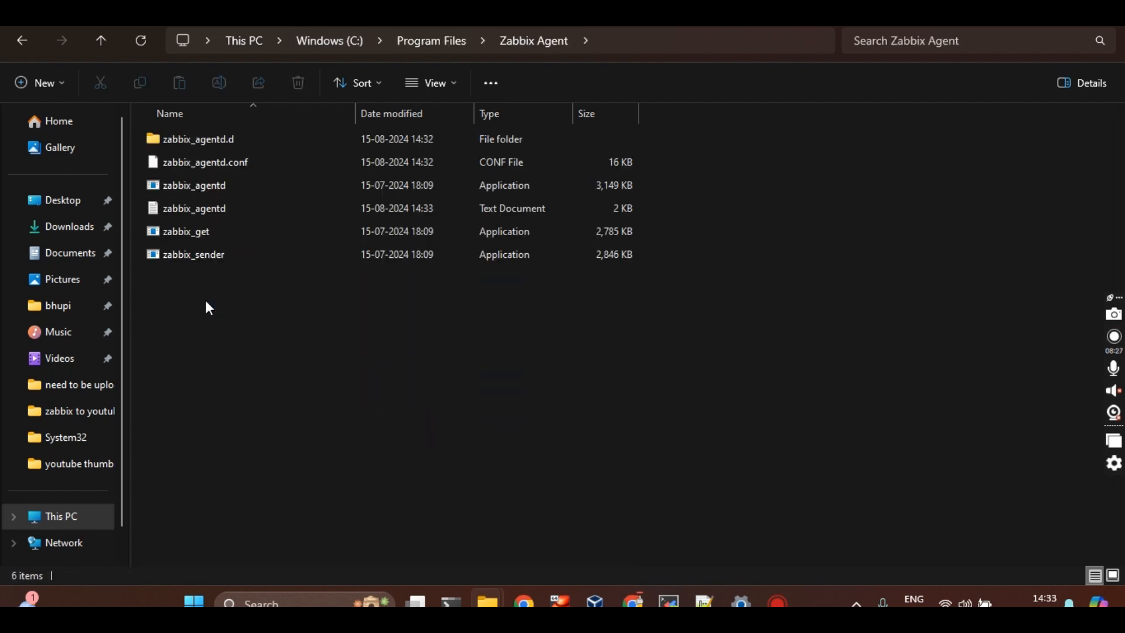
right_click(230, 164)
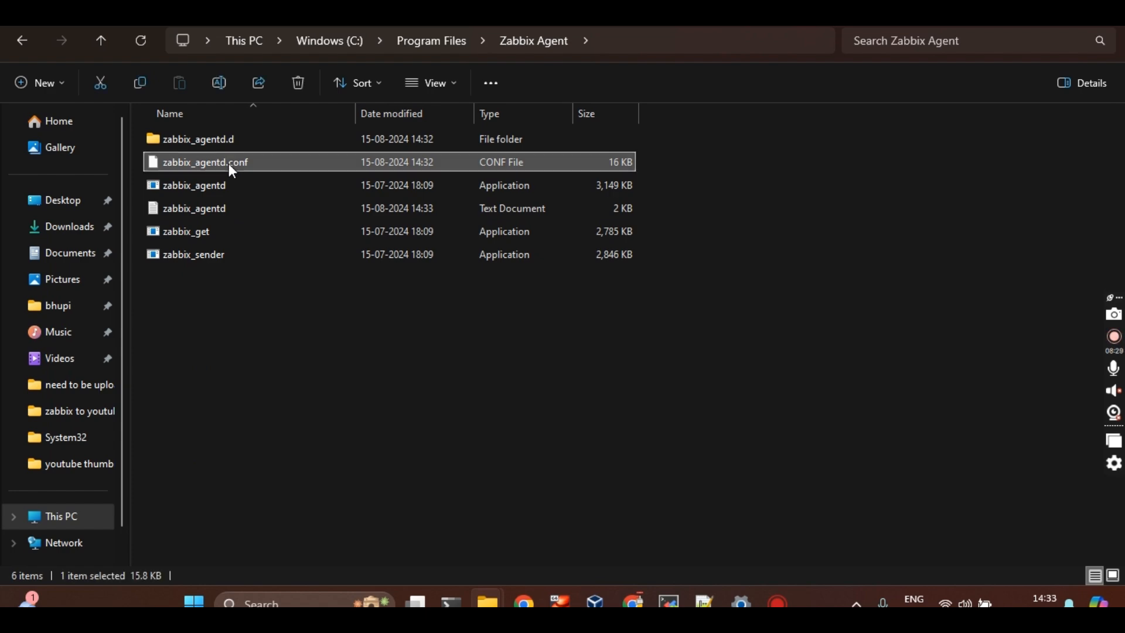
left_click(295, 353)
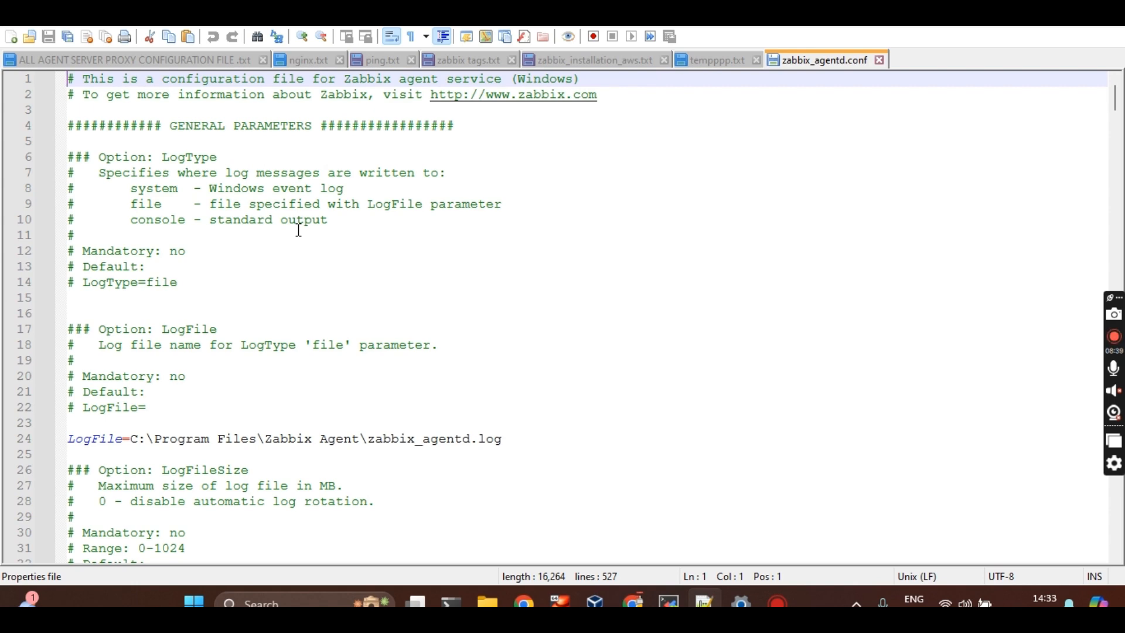
type("#")
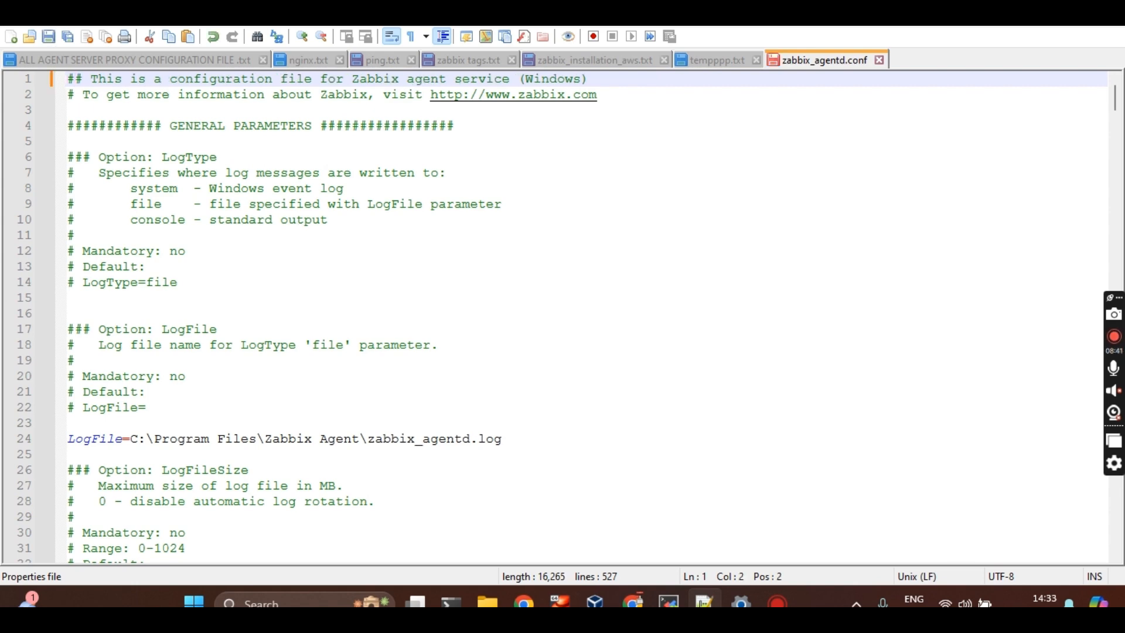
key("ctrl+s")
key("Return")
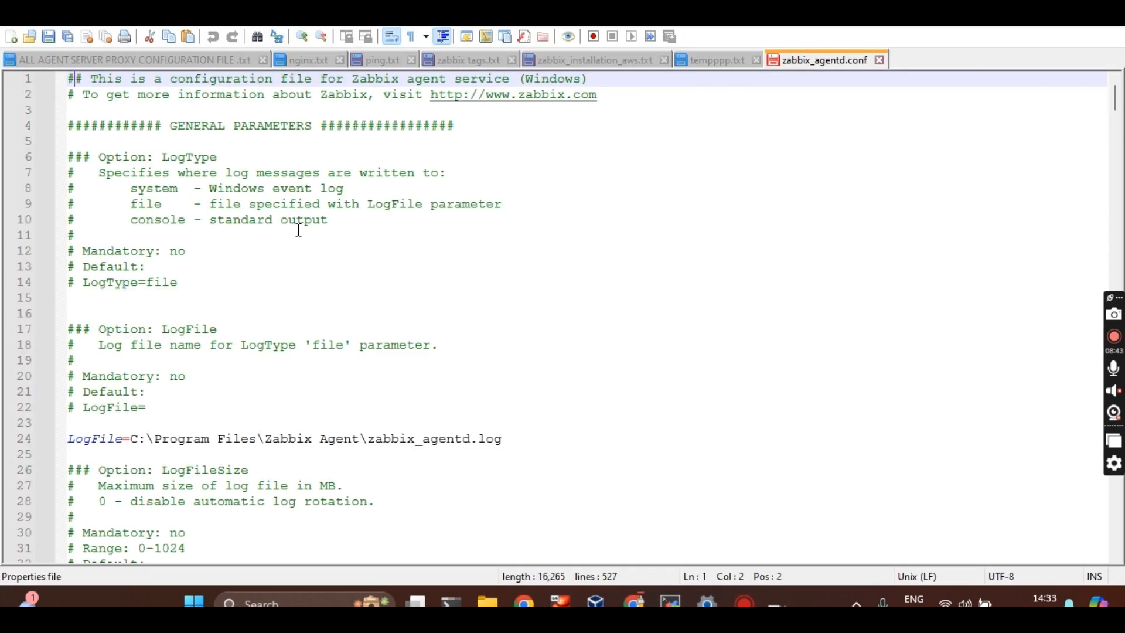
key("BackSpace")
key("Down")
key("Down")
key("Down")
key("Down")
key("Down")
key("Down")
key("Down")
key("Down")
key("Down")
key("Down")
key("Down")
key("Down")
key("Down")
key("Down")
key("Down")
key("Down")
key("Down")
key("Down")
key("Down")
key("Down")
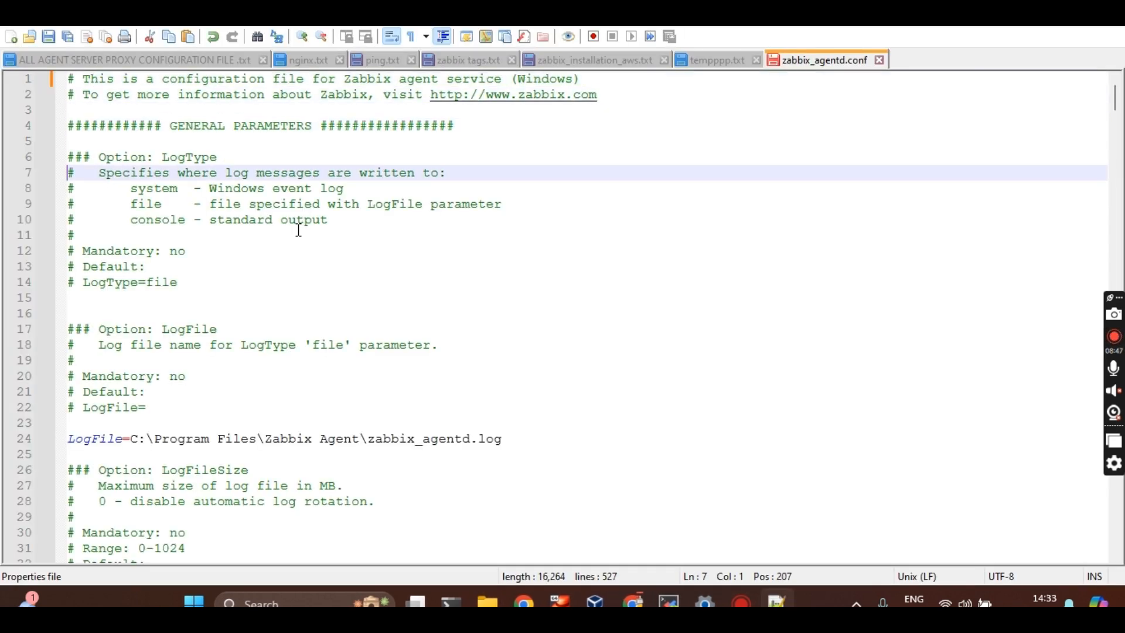
key("Down")
key("Down")
key("Down")
key("Down")
key("Down")
key("Down")
key("Down")
key("Down")
key("Down")
key("Down")
key("Down")
key("Down")
key("Down")
key("Down")
key("Down")
key("Down")
key("Down")
key("Down")
key("Down")
key("Down")
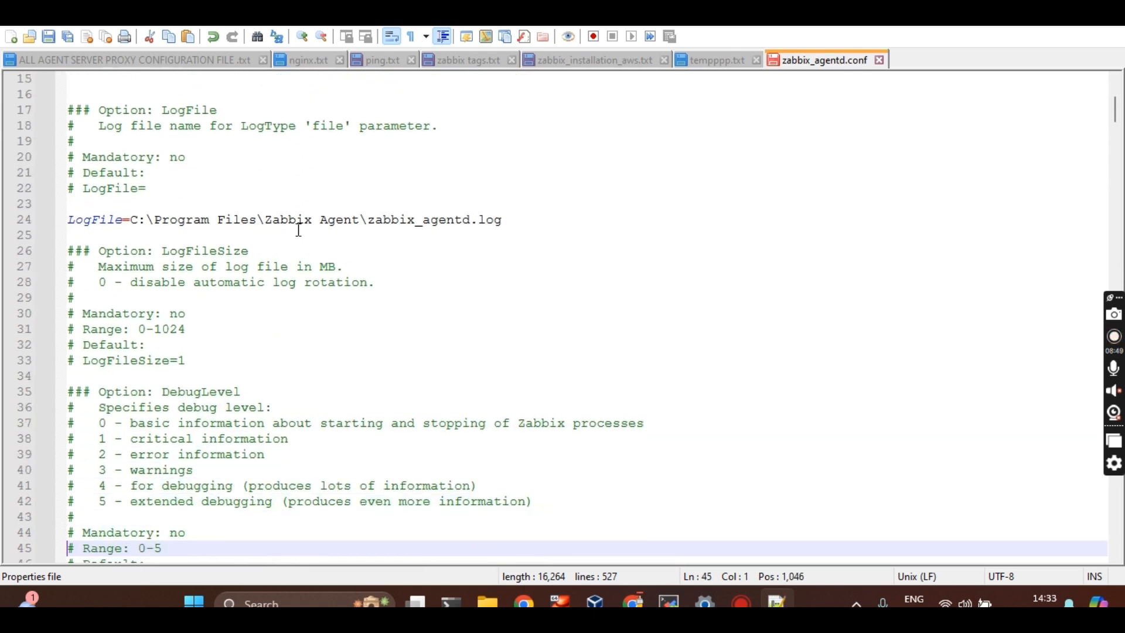
key("Down")
key("Down")
key("Down")
key("Down")
key("Down")
key("Down")
key("Down")
key("Down")
key("Down")
key("Down")
key("Down")
key("Down")
key("Down")
key("Down")
key("Down")
key("Down")
key("Down")
key("Down")
key("Down")
key("Down")
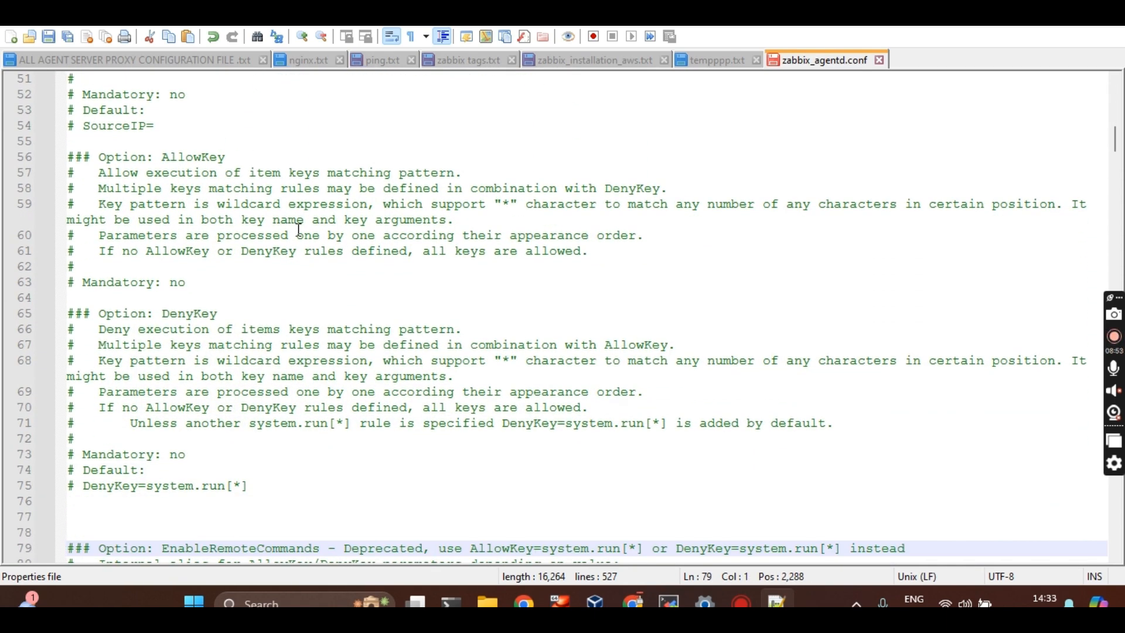
key("Down")
key("Down")
key("Down")
key("Down")
key("Down")
key("Down")
key("Down")
key("Down")
key("Down")
key("Down")
key("Down")
key("Down")
key("Down")
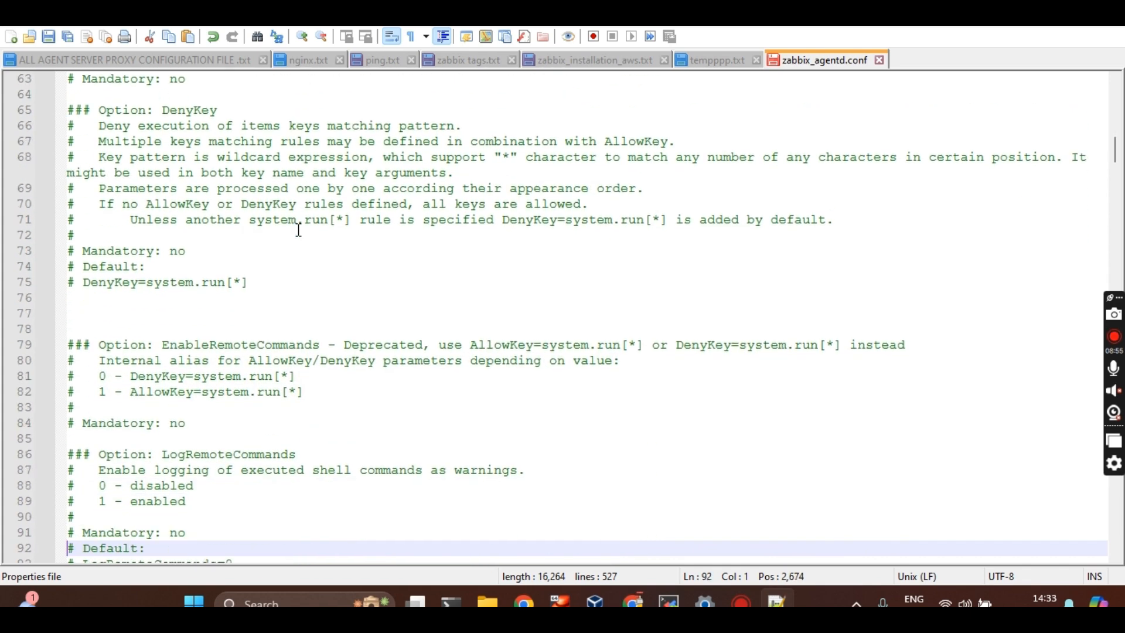
key("Down")
key("Down")
key("Down")
key("Down")
key("Down")
key("Down")
key("Down")
key("Down")
key("Down")
key("Down")
key("Down")
key("Down")
key("Down")
key("Down")
key("Down")
key("Down")
key("Down")
key("Down")
key("Down")
key("Down")
key("Down")
key("Up")
key("Up")
key("Up")
key("Up")
key("Up")
key("Up")
key("Up")
key("Up")
key("Up")
key("Up")
key("Up")
key("Up")
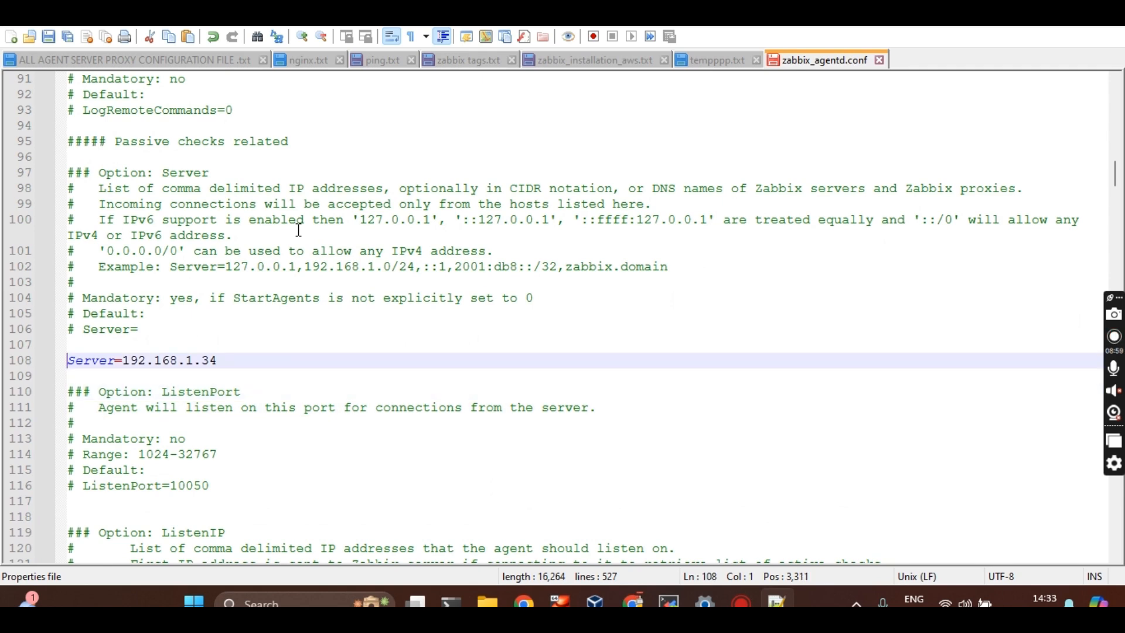
key("alt+Tab")
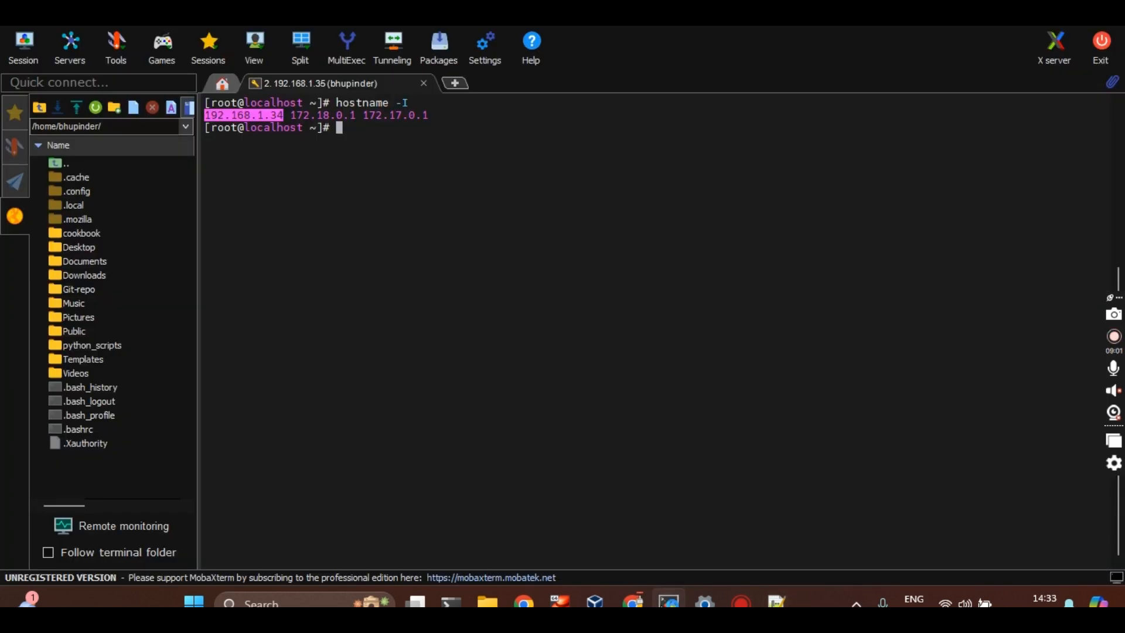
key("alt+Tab")
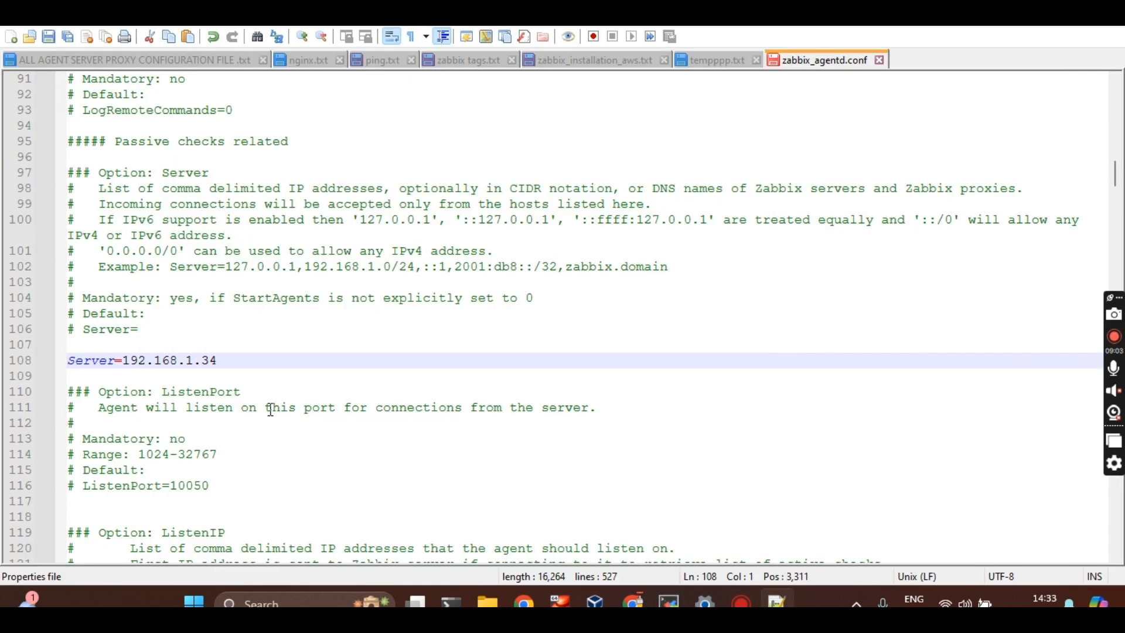
Uncomment ListenPort=10050 below the Server line, keeping it on its own line
left_click(249, 362)
key("Down")
key("Down")
key("Down")
key("Down")
key("Down")
key("Down")
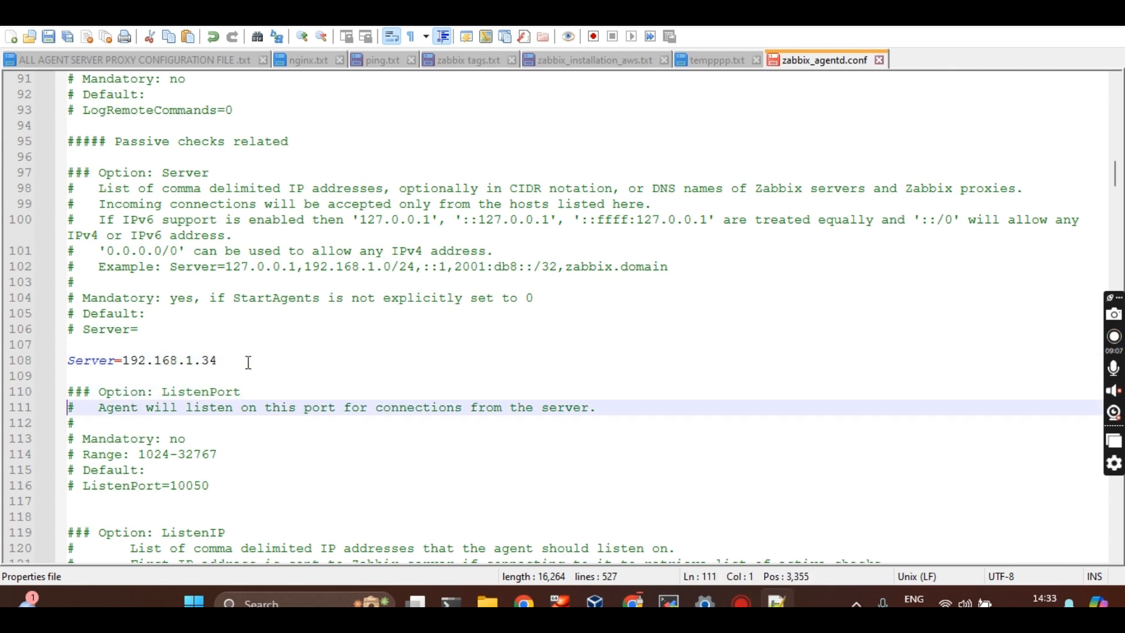
key("Up")
key("Up")
key("Down")
key("Down")
key("Down")
key("Down")
key("Down")
key("Down")
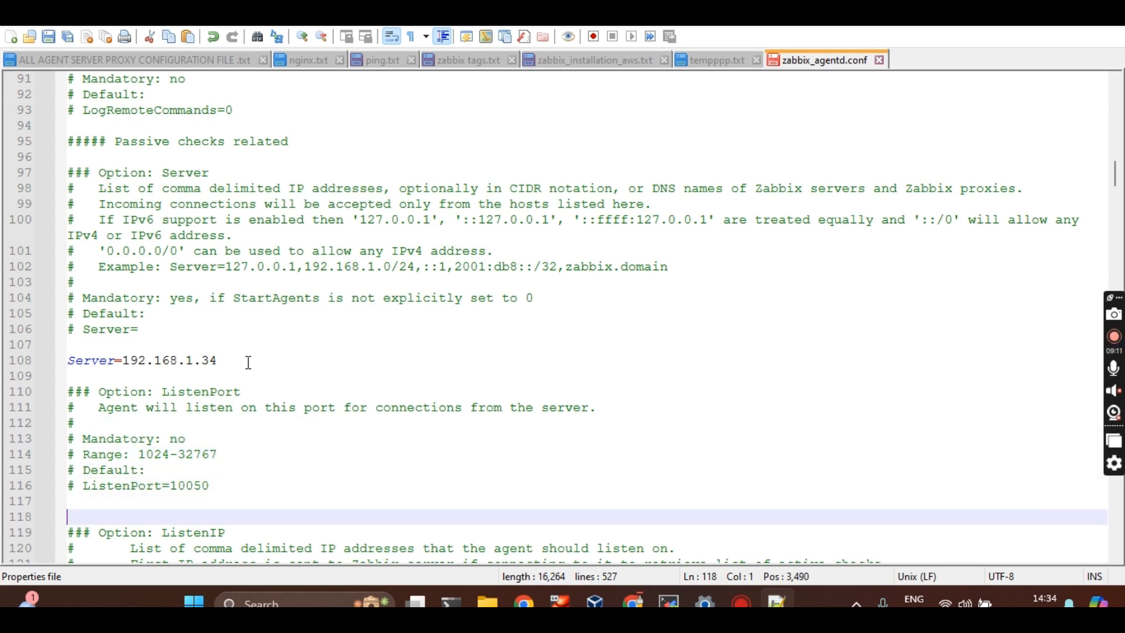
key("Up")
key("Up")
key("Right")
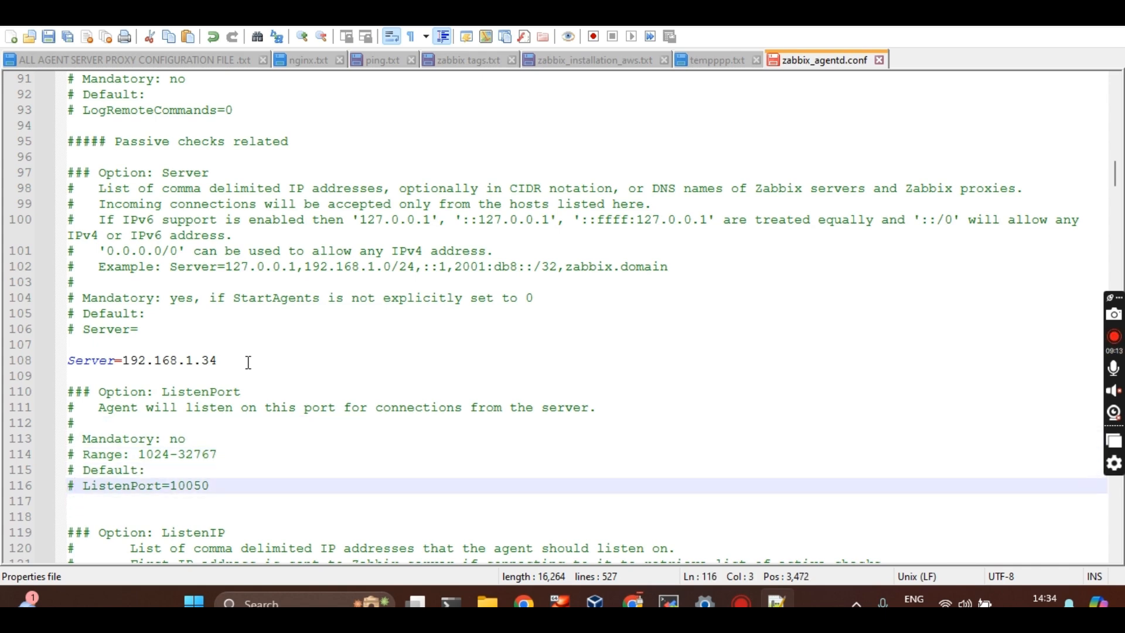
key("BackSpace")
key("BackSpace")
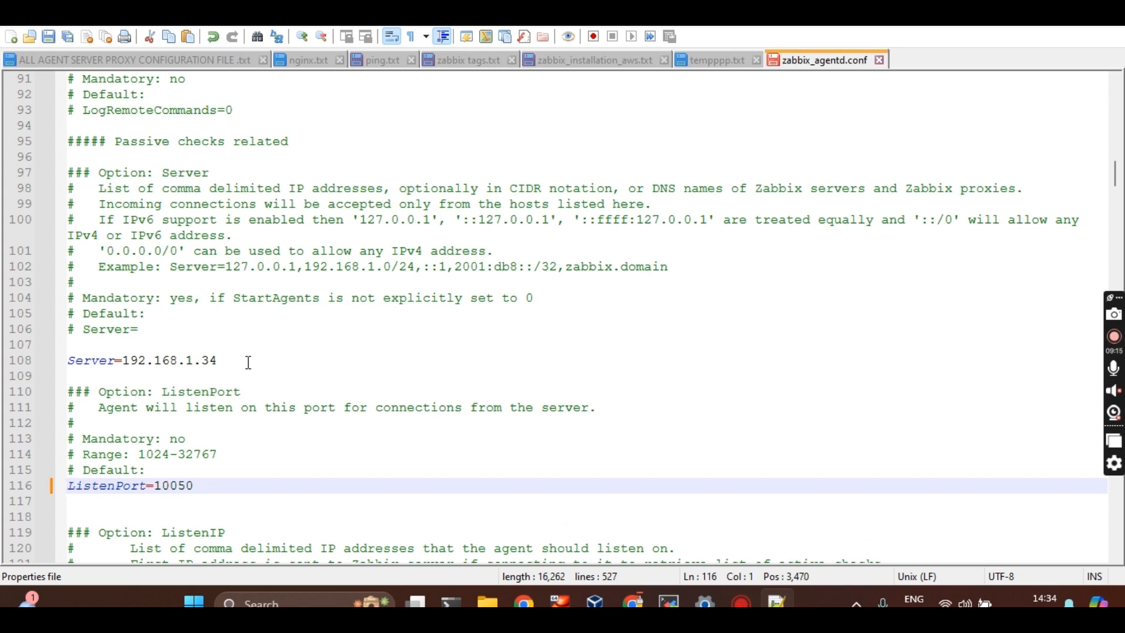
key("BackSpace")
key("Return")
Review the ListenIP and StartAgents options and highlight the ServerActive IP address
key("Down")
key("Down")
key("Down")
key("Down")
key("Down")
key("Down")
key("Down")
key("Down")
key("Down")
key("Down")
key("Down")
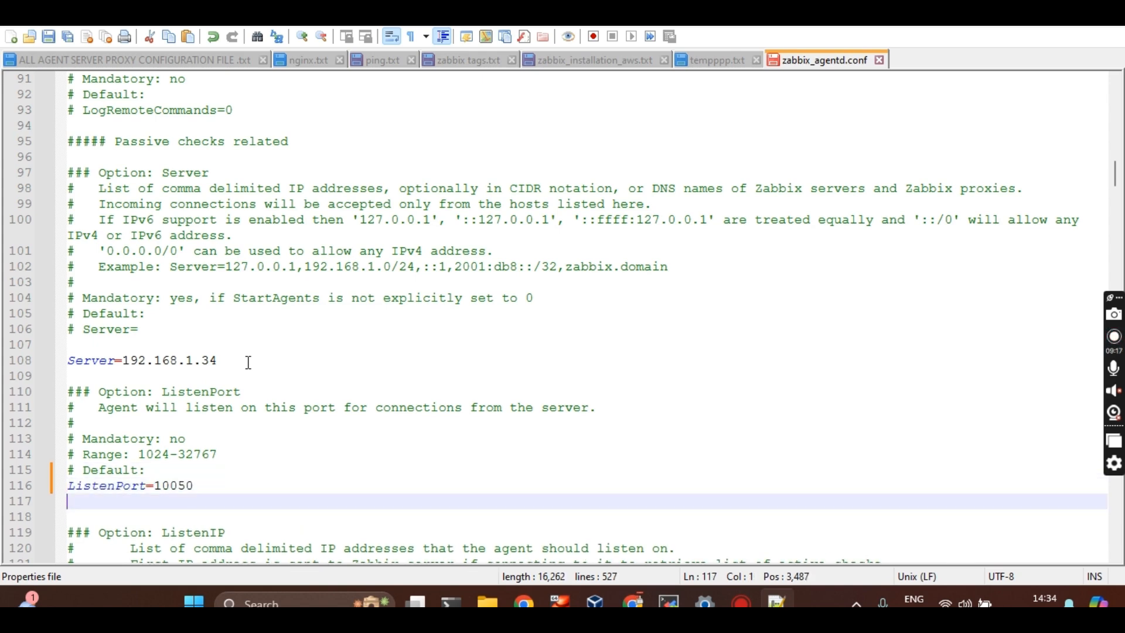
key("Down")
key("Down")
key("Down")
key("Down")
key("Down")
key("Down")
key("Down")
key("Down")
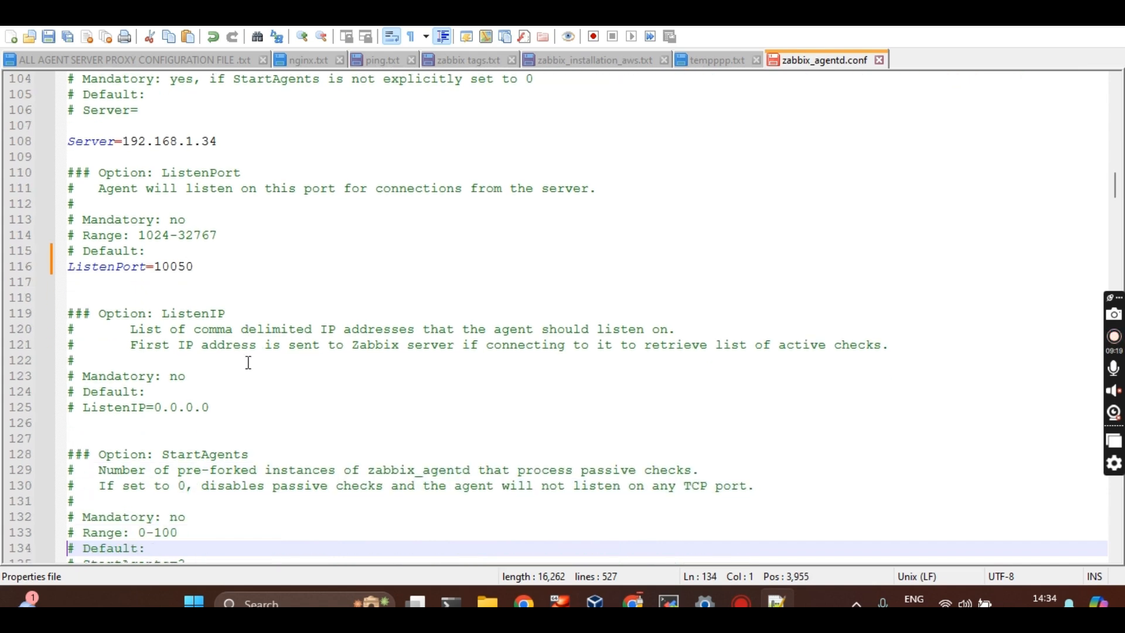
key("Up")
key("Up")
key("Up")
key("Up")
key("Up")
key("Up")
key("Up")
key("Up")
key("Up")
key("Up")
key("Up")
key("Up")
key("Up")
key("Up")
key("Up")
key("Up")
key("Up")
key("Up")
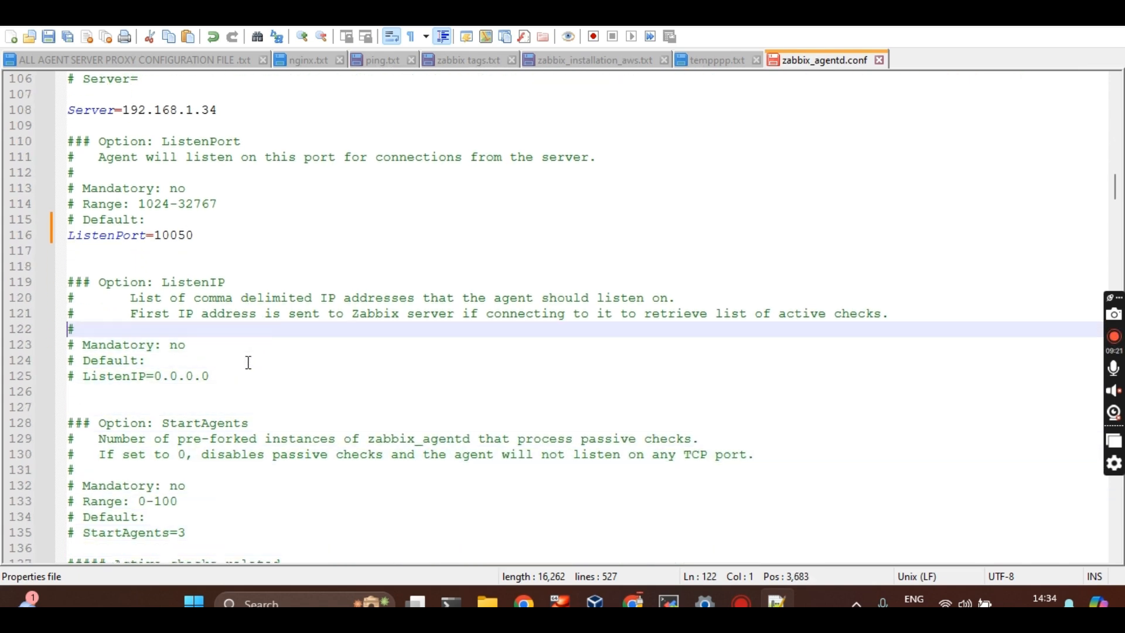
key("Up")
key("Down")
key("Down")
key("Down")
key("Down")
key("Down")
key("Down")
key("Down")
key("Down")
key("Down")
key("Down")
key("Down")
key("Down")
key("Down")
key("Down")
key("Down")
key("Down")
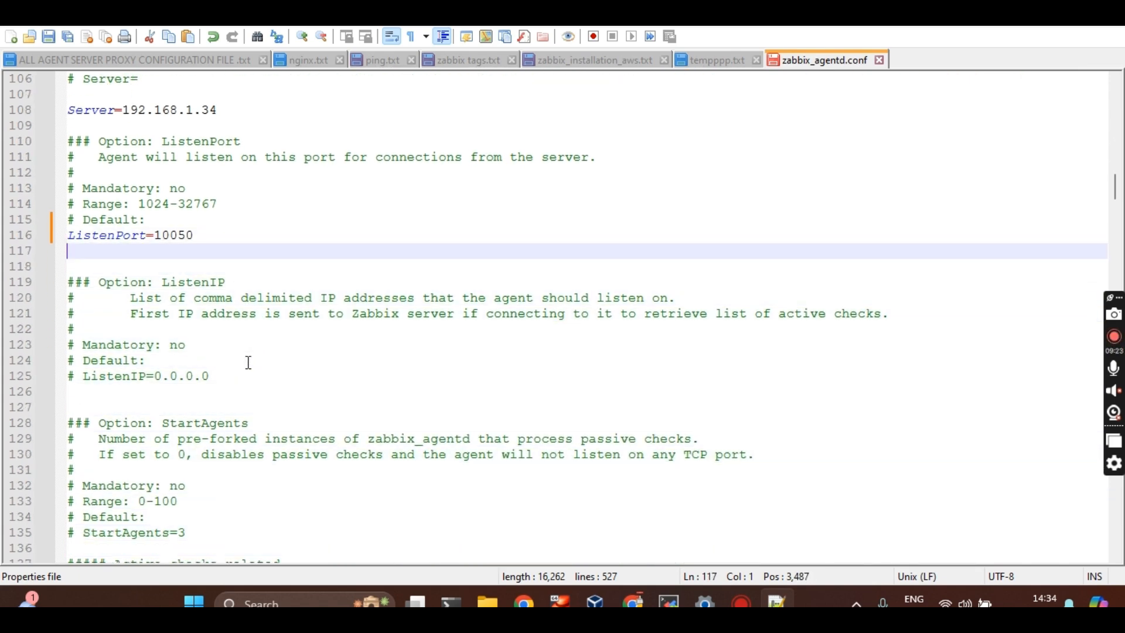
key("Down")
key("Down")
key("Down")
key("Down")
key("Down")
key("Down")
key("Down")
key("Down")
key("Down")
key("Down")
key("Down")
key("Down")
key("Down")
key("Down")
key("Down")
key("Down")
key("Down")
key("Down")
key("Down")
key("Down")
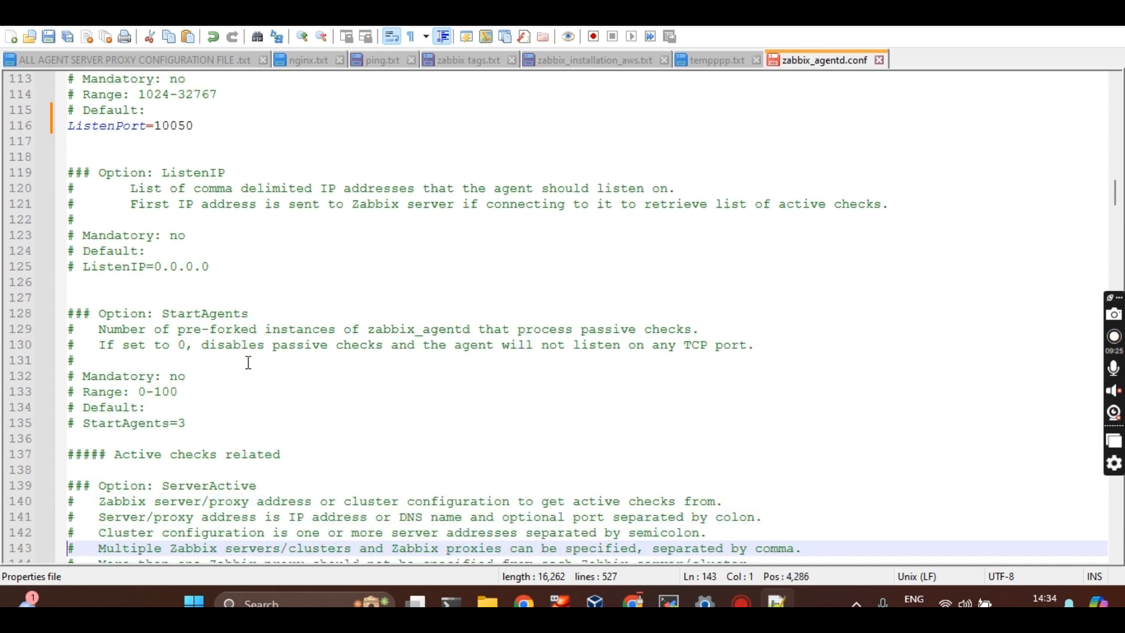
key("Down")
key("Down")
key("Down")
key("Down")
key("Down")
key("Down")
key("Down")
key("Down")
key("Down")
key("Down")
key("Down")
key("Down")
key("Down")
key("Down")
key("Down")
key("Down")
key("Down")
key("Down")
key("Down")
key("Down")
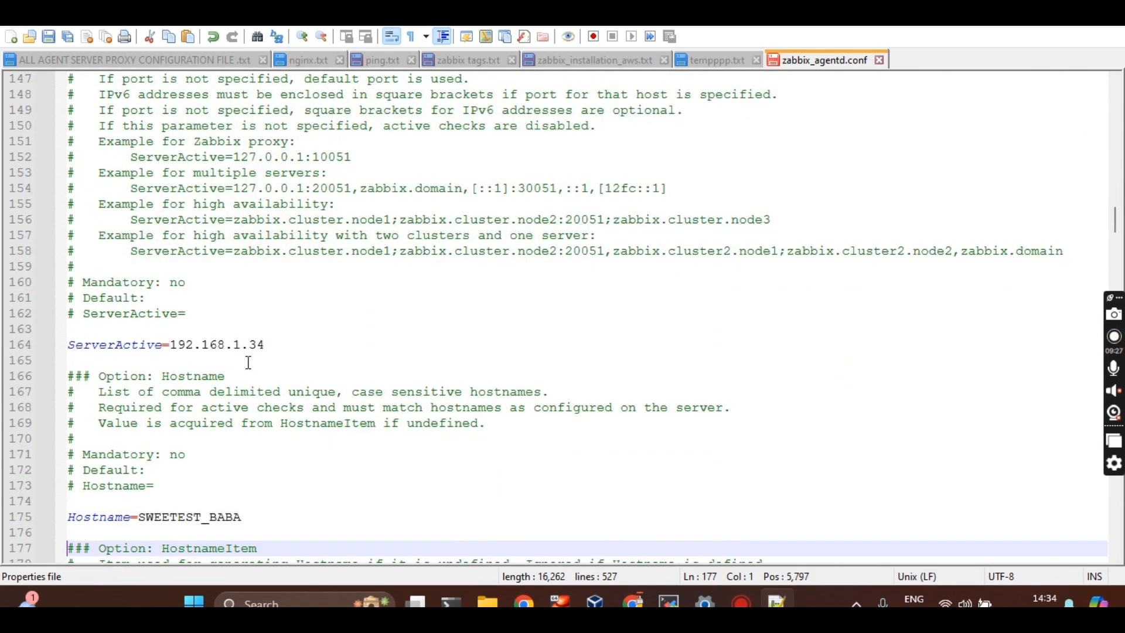
key("Down")
key("Up")
key("Up")
key("Up")
key("Up")
key("Up")
key("Up")
key("Up")
key("Up")
key("Up")
key("Up")
key("Up")
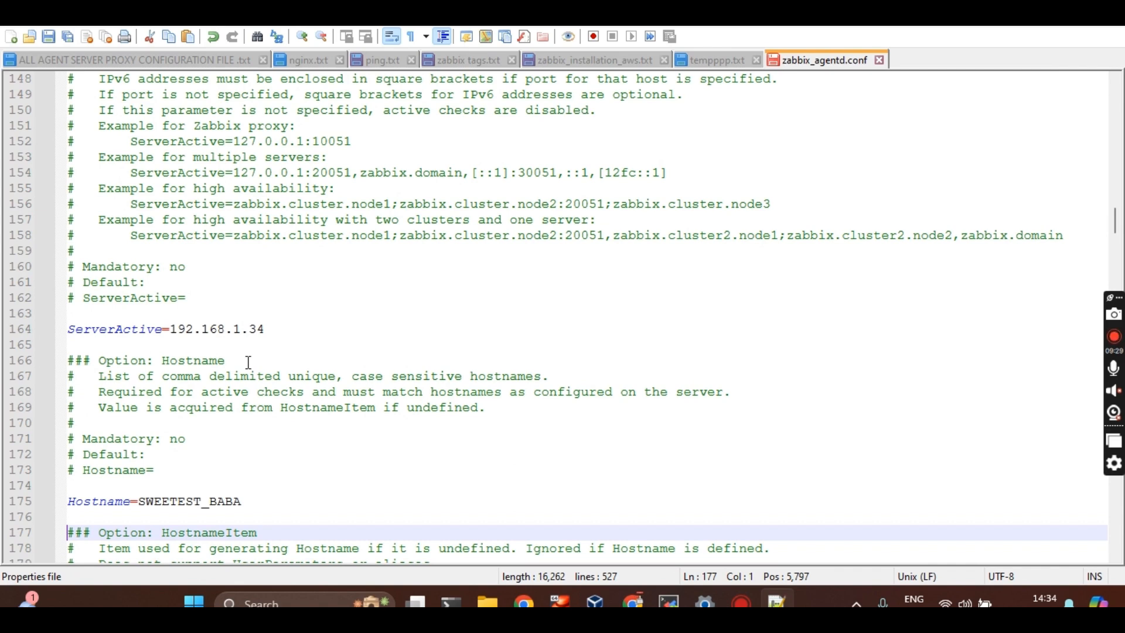
left_click_drag(289, 329, 190, 328)
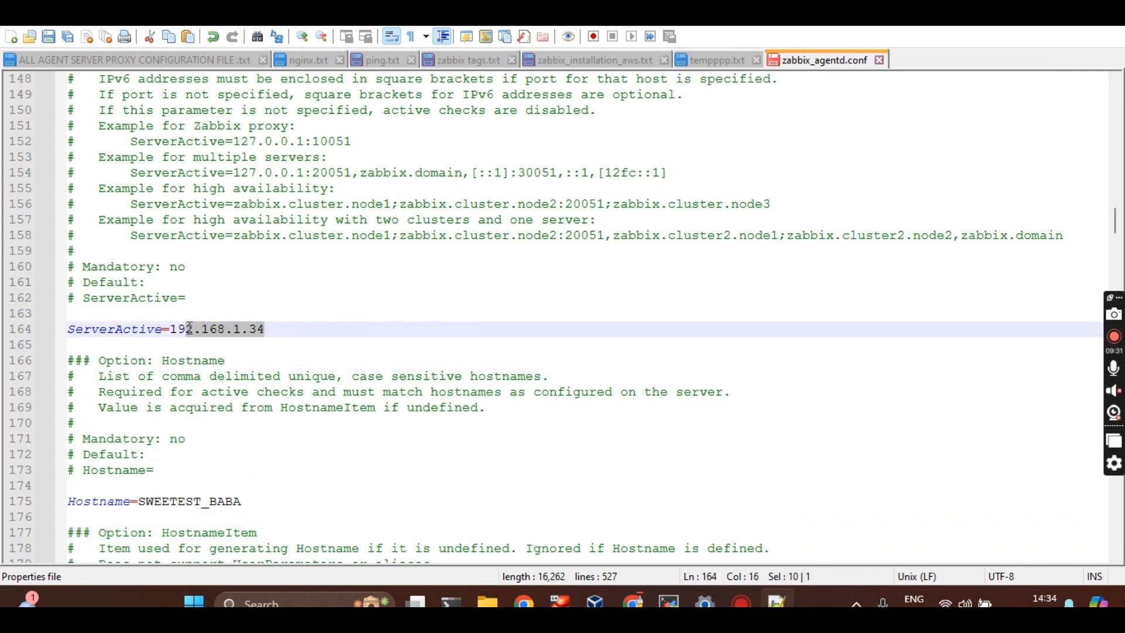
Read on through Hostname, HostMetadata, Include, UserParameter and TLS options to the file's end
key("Down")
key("Down")
key("Down")
key("Down")
key("Down")
key("Down")
key("Down")
key("Down")
key("Down")
key("Down")
key("Down")
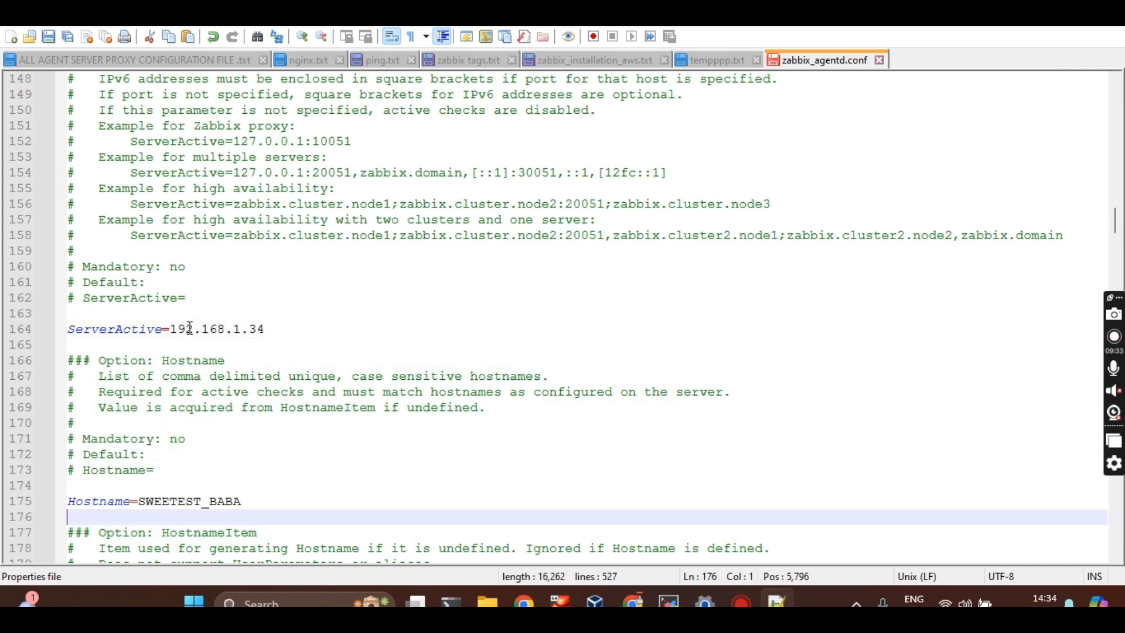
key("Down")
key("Down")
key("Down")
key("Down")
key("Down")
key("Down")
key("Down")
key("Down")
key("Down")
key("Down")
key("Down")
key("Down")
key("Down")
key("Down")
key("Down")
key("Down")
key("Down")
key("Down")
key("Down")
key("Down")
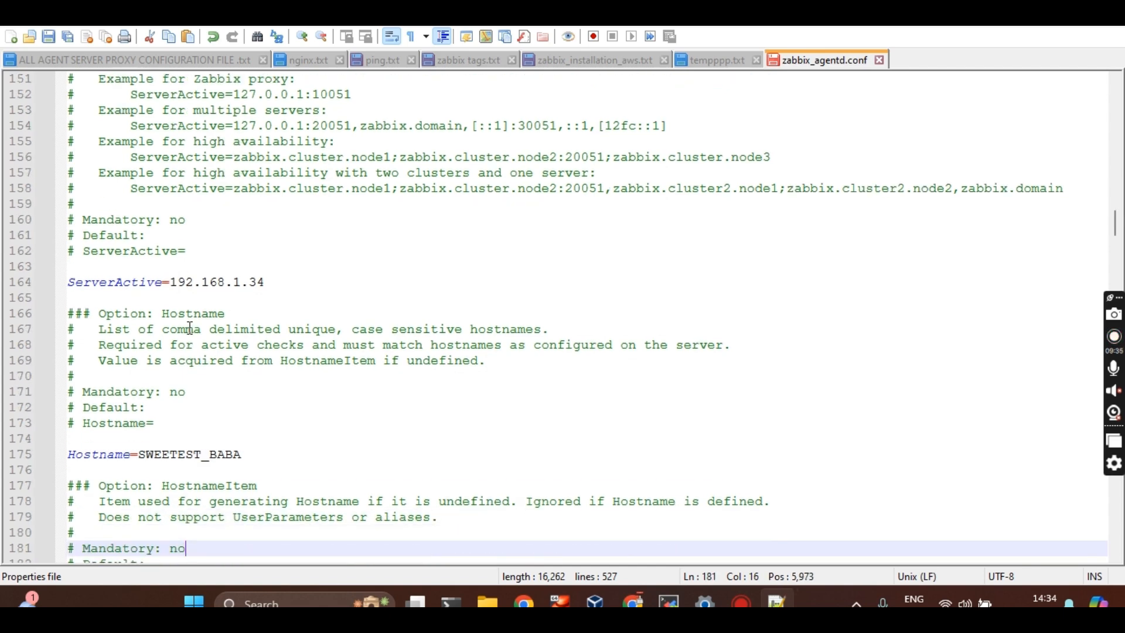
key("Down")
key("Down")
key("Down")
key("Down")
key("Down")
key("Down")
key("Down")
key("Down")
key("Down")
key("Down")
key("Down")
key("Down")
key("Down")
key("Down")
key("Down")
key("Down")
key("Down")
key("Down")
key("Down")
key("Down")
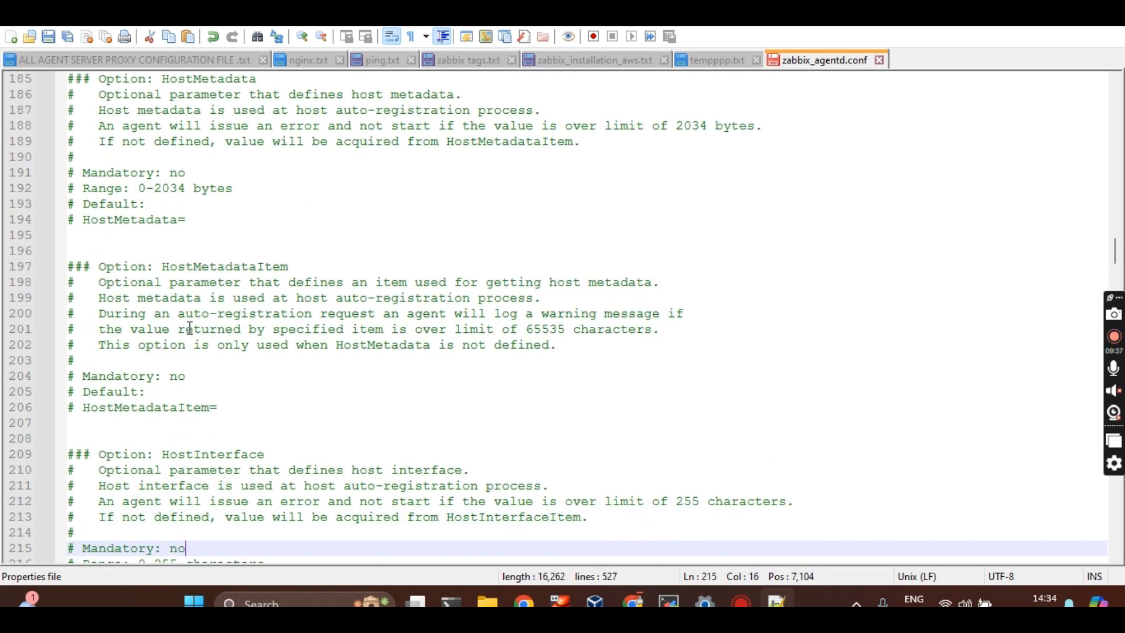
key("Down")
key("Down")
key("Down")
key("Down")
key("Down")
key("Down")
key("Down")
key("Down")
key("Down")
key("Down")
key("Down")
key("Down")
key("Down")
key("Down")
key("Down")
key("Down")
key("Down")
key("Down")
key("Down")
key("Down")
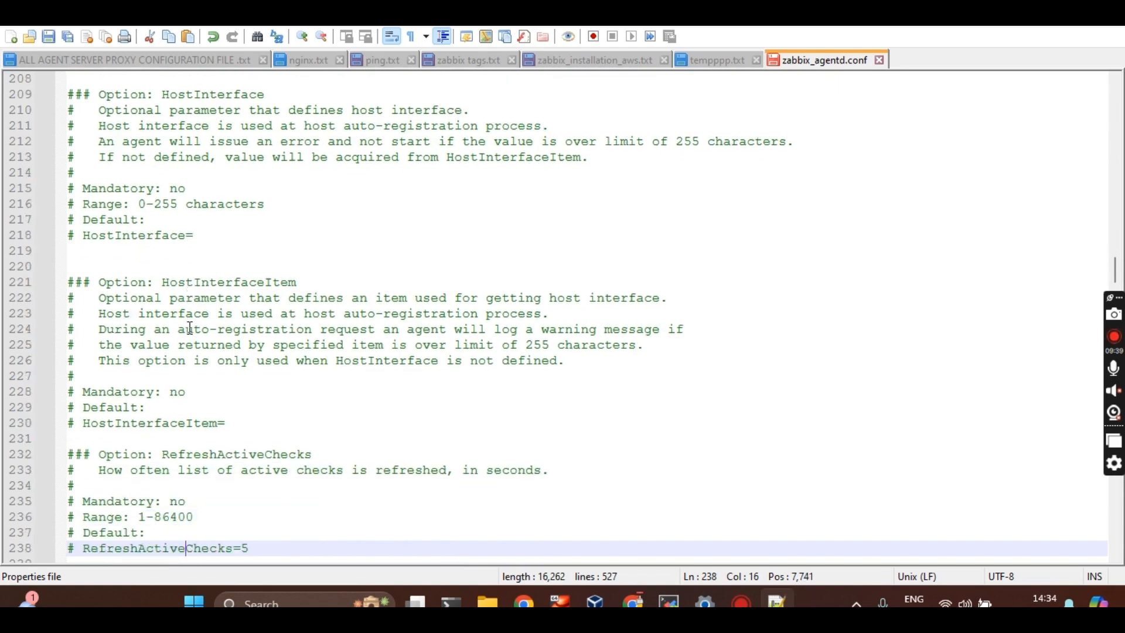
key("Down")
key("Down")
key("Down")
key("Down")
key("Down")
key("Down")
key("Down")
key("Down")
key("Down")
key("Down")
key("Down")
key("Down")
key("Down")
key("Down")
key("Down")
key("Down")
key("Down")
key("Down")
key("Down")
key("Down")
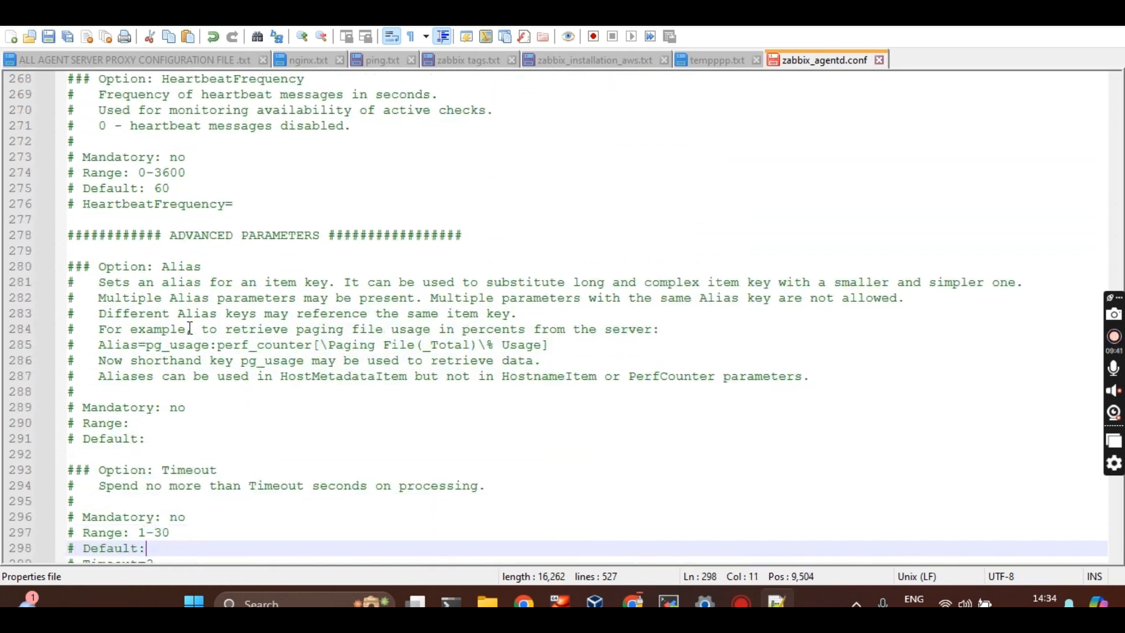
key("Down")
key("Down")
key("Down")
key("Down")
key("Down")
key("Down")
key("Down")
key("Down")
key("Down")
key("Down")
key("Down")
key("Down")
key("Down")
key("Down")
key("Down")
key("Down")
key("Down")
key("Down")
key("Down")
key("Down")
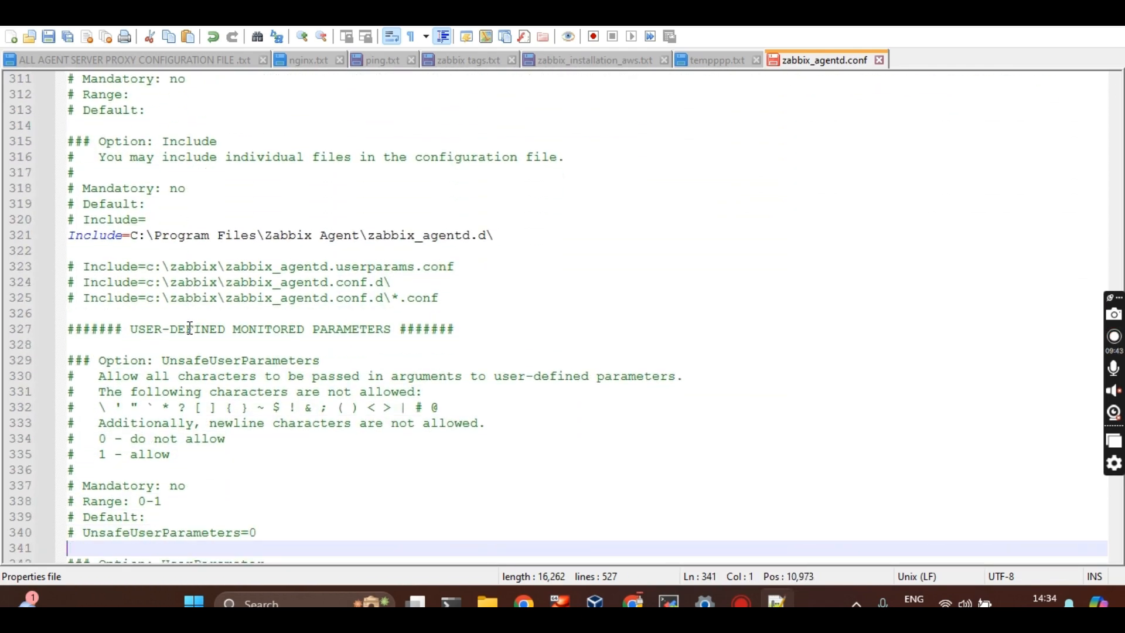
key("Up")
key("Up")
key("Up")
key("Up")
key("Up")
key("Up")
key("Up")
key("Up")
key("Up")
key("Up")
key("Up")
key("Up")
key("Up")
key("Up")
key("Up")
key("Up")
key("Up")
key("Up")
key("Up")
key("Up")
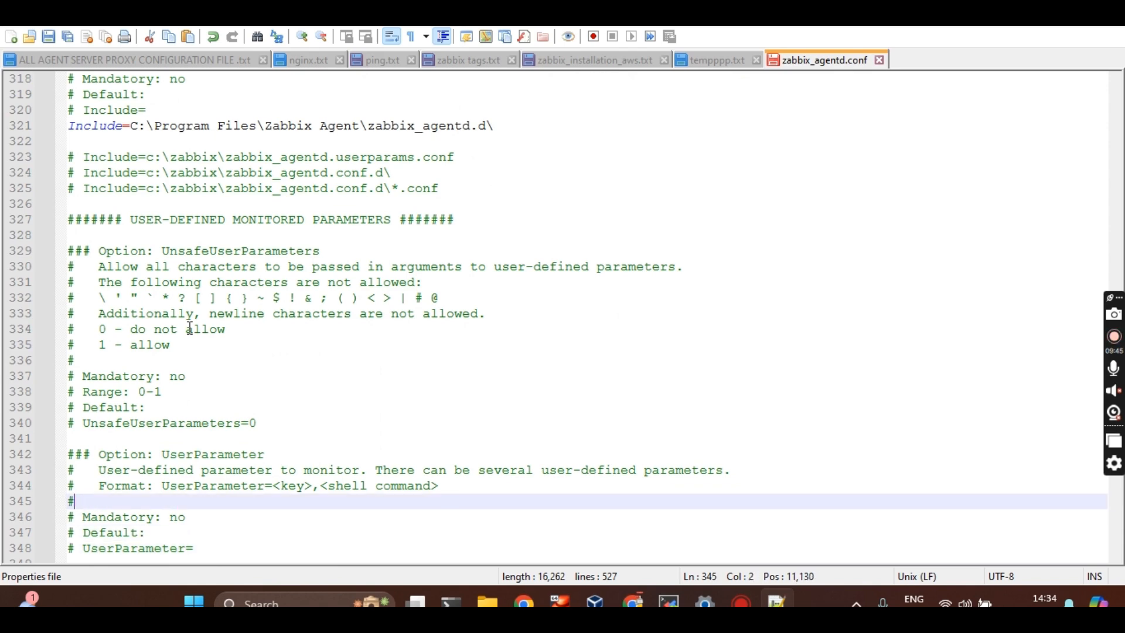
key("Up")
key("Up")
key("Down")
key("Down")
key("Down")
key("Down")
key("Down")
key("Down")
key("Down")
key("Down")
key("Down")
key("Down")
key("Down")
key("Down")
key("Down")
key("Down")
key("Down")
key("Down")
key("Down")
key("Down")
key("Down")
key("Down")
key("Down")
key("Down")
key("Down")
key("Down")
key("Down")
key("Down")
key("Down")
key("Down")
key("Down")
key("Down")
key("Down")
key("Down")
key("Down")
key("Down")
key("Down")
key("Down")
key("Down")
key("Down")
key("Down")
key("Down")
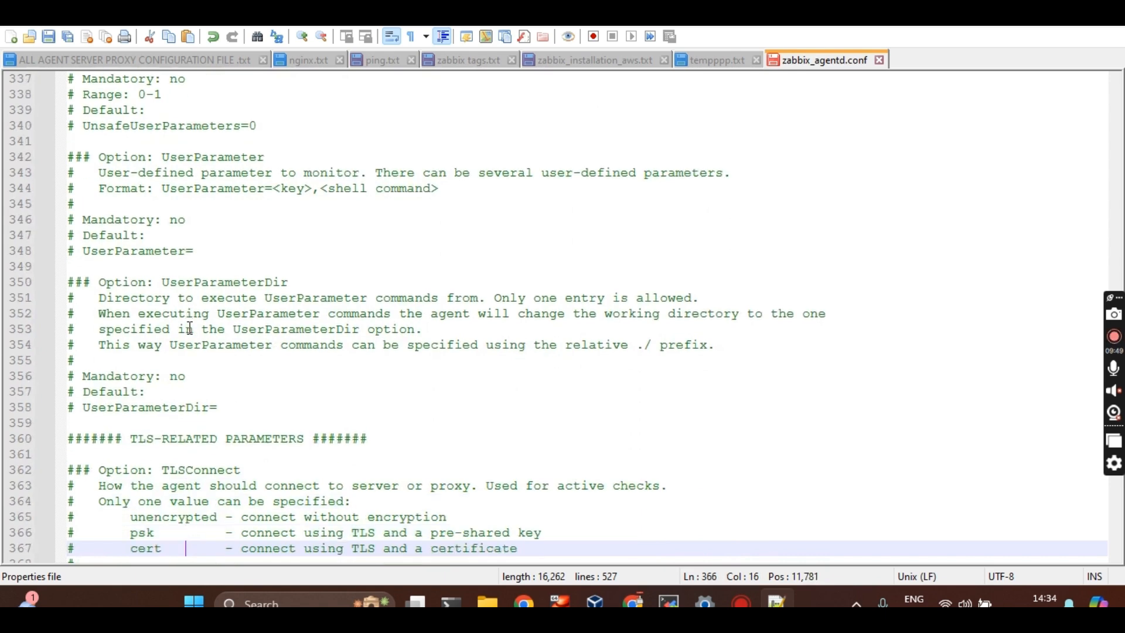
key("Down")
key("Down")
key("Down")
key("Down")
key("Down")
key("Down")
key("Down")
key("Down")
key("Down")
key("Down")
key("Down")
key("Down")
key("Down")
key("Down")
key("Down")
key("Down")
key("Down")
key("Down")
key("Down")
key("Down")
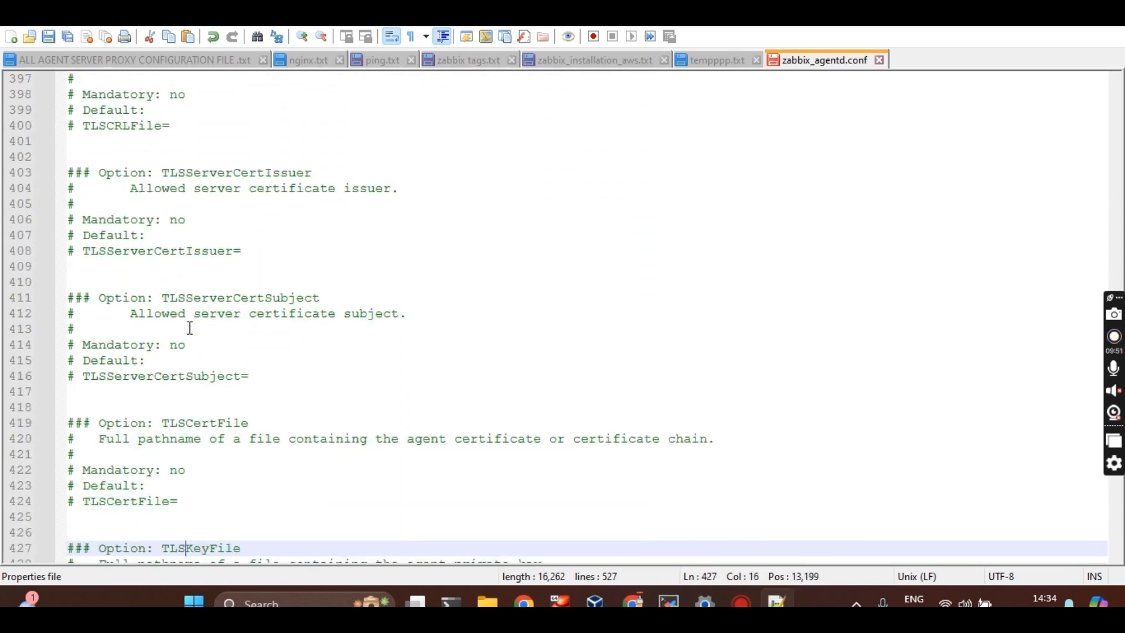
key("Down")
key("Down")
key("Down")
key("Down")
key("Down")
key("Down")
key("Down")
key("Down")
key("Down")
key("Down")
key("Down")
key("Down")
key("Down")
key("Down")
key("Down")
key("Down")
key("Down")
key("Down")
key("Down")
key("Down")
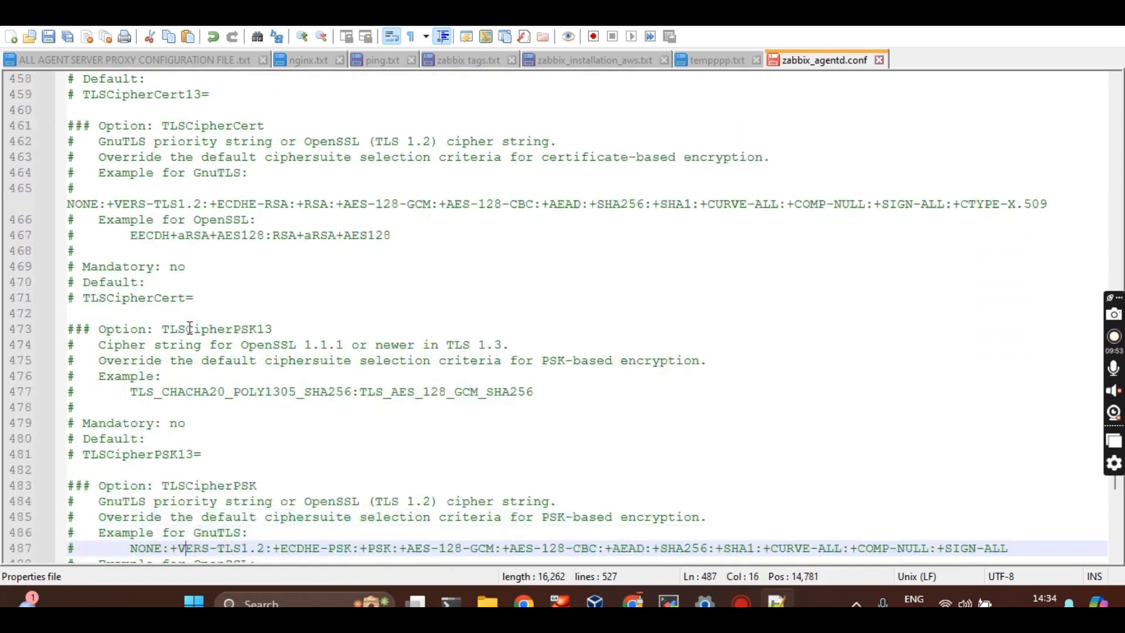
key("Down")
key("Down")
key("Down")
key("Down")
key("Down")
key("Down")
key("Down")
key("Down")
key("Down")
key("Down")
key("Down")
key("Down")
key("Down")
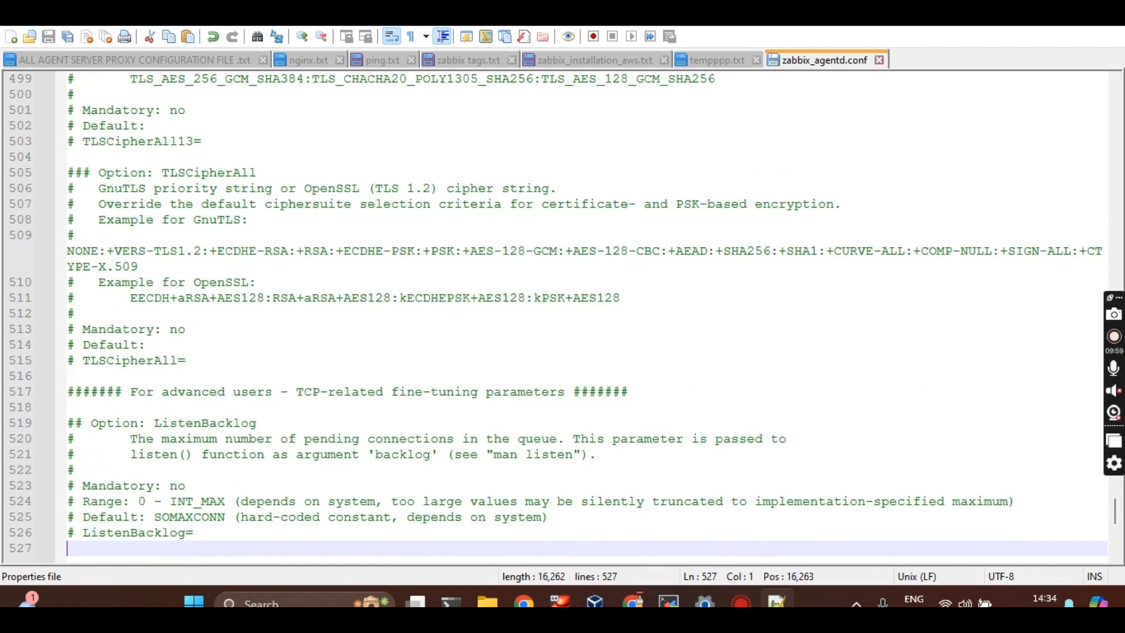
Close zabbix_agentd.conf in Notepad++ and reopen it from the Zabbix Agent folder
left_click(879, 60)
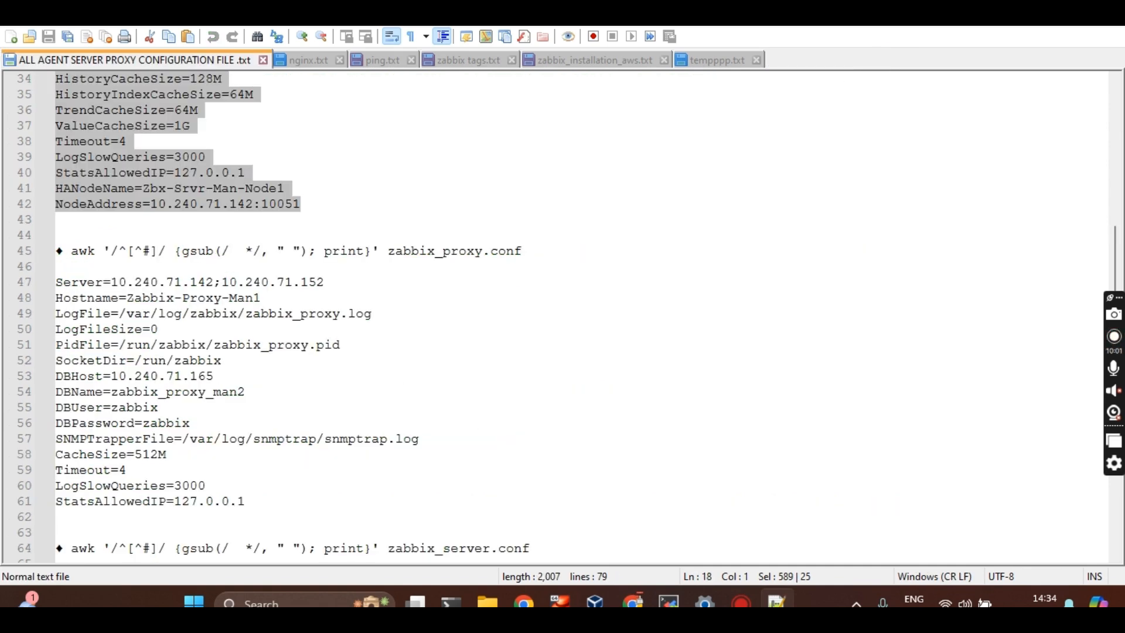
key("alt+Tab")
left_click(735, 400)
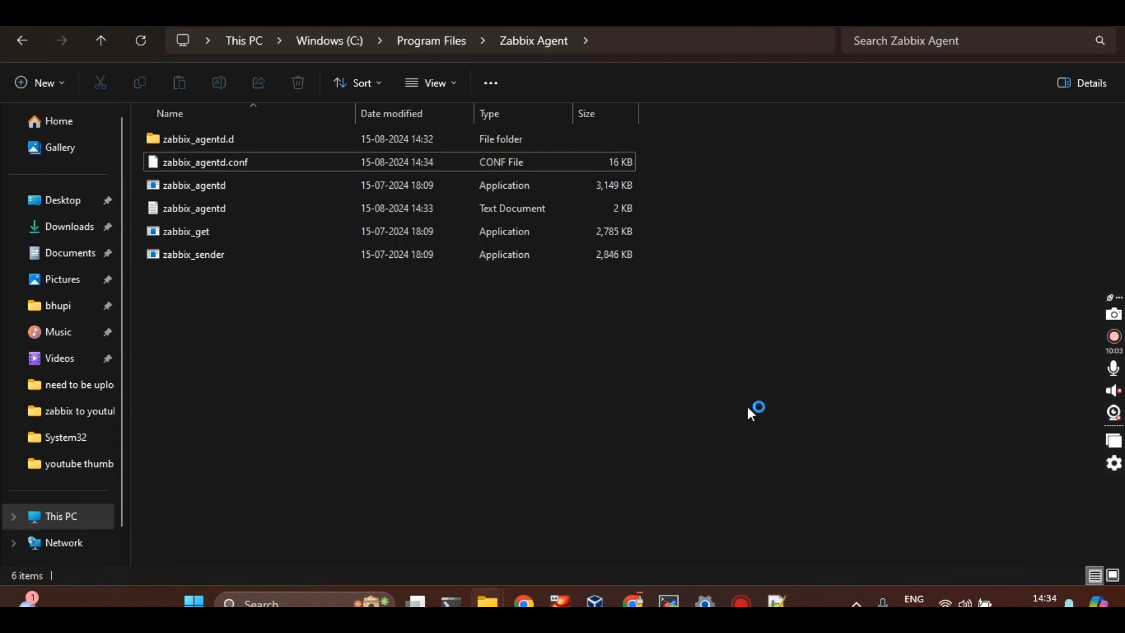
left_click(676, 602)
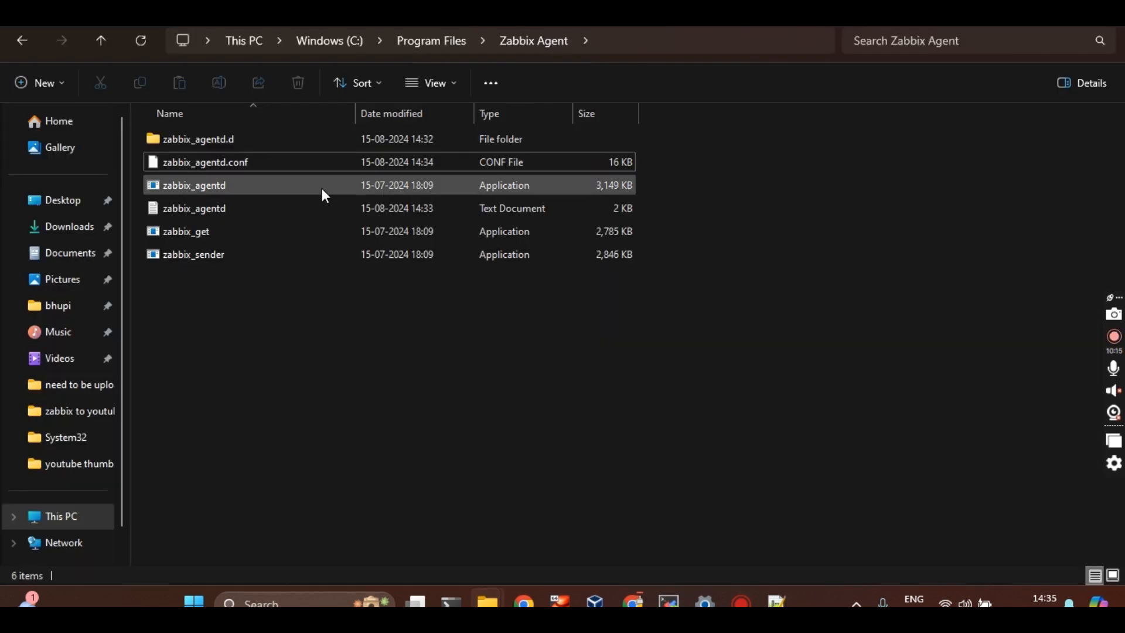
double_click(324, 163)
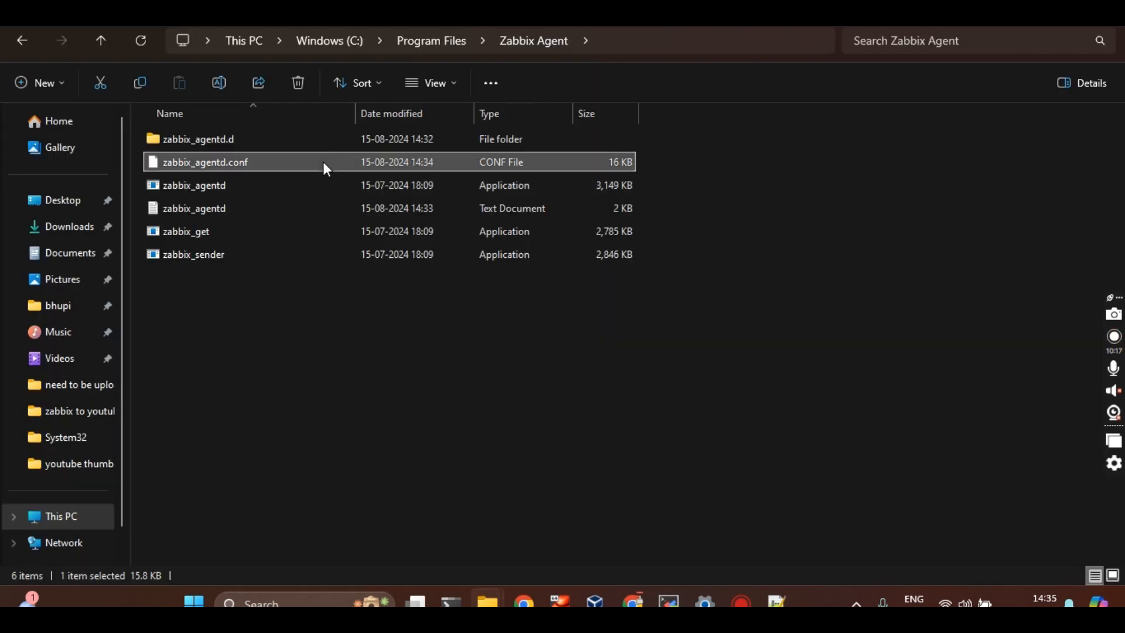
mouse_move(633, 601)
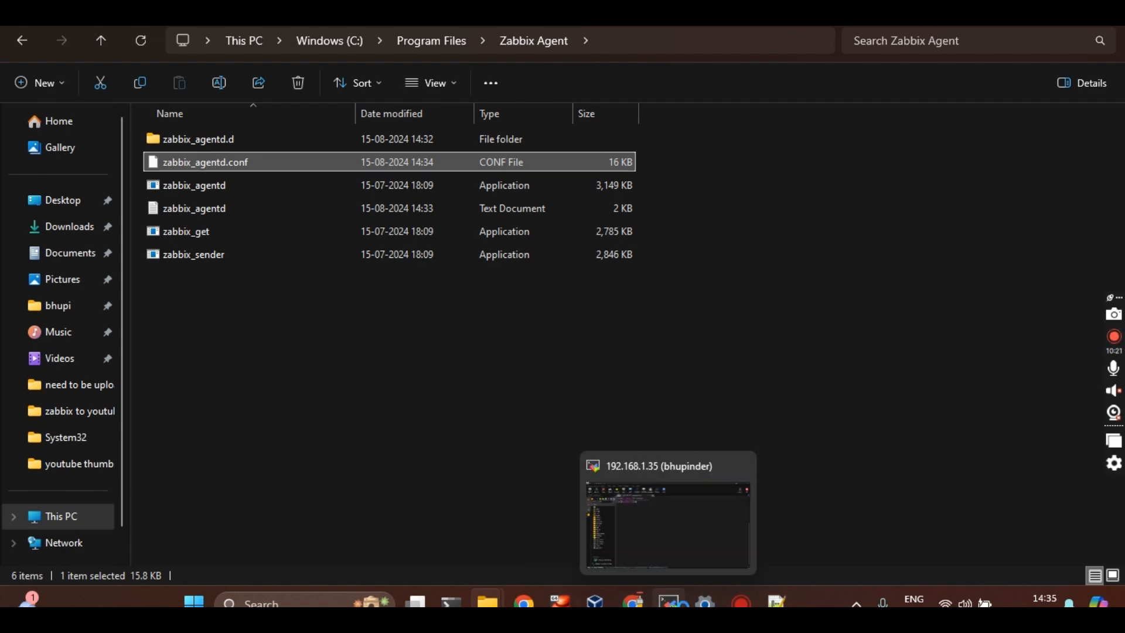
left_click(668, 601)
key("alt+Tab")
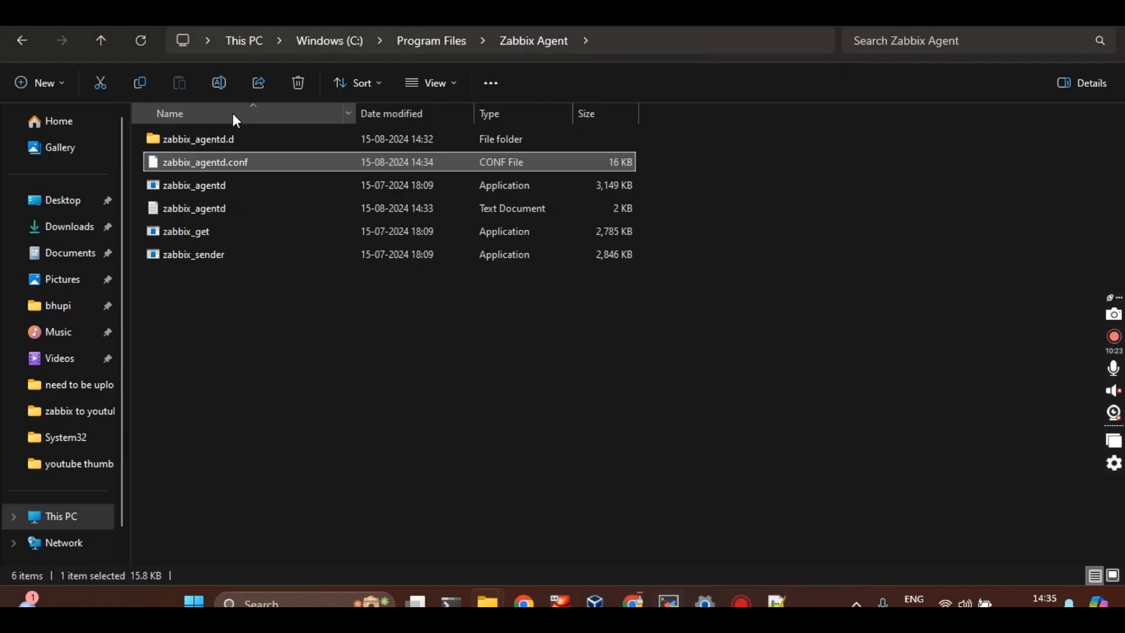
key("alt+Tab")
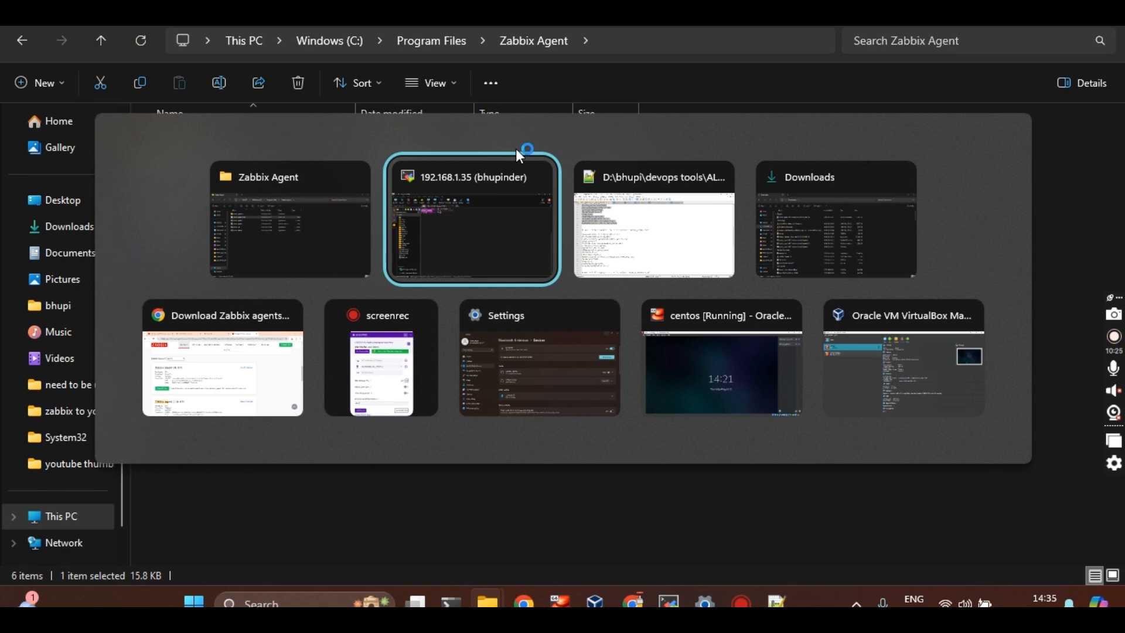
left_click(234, 341)
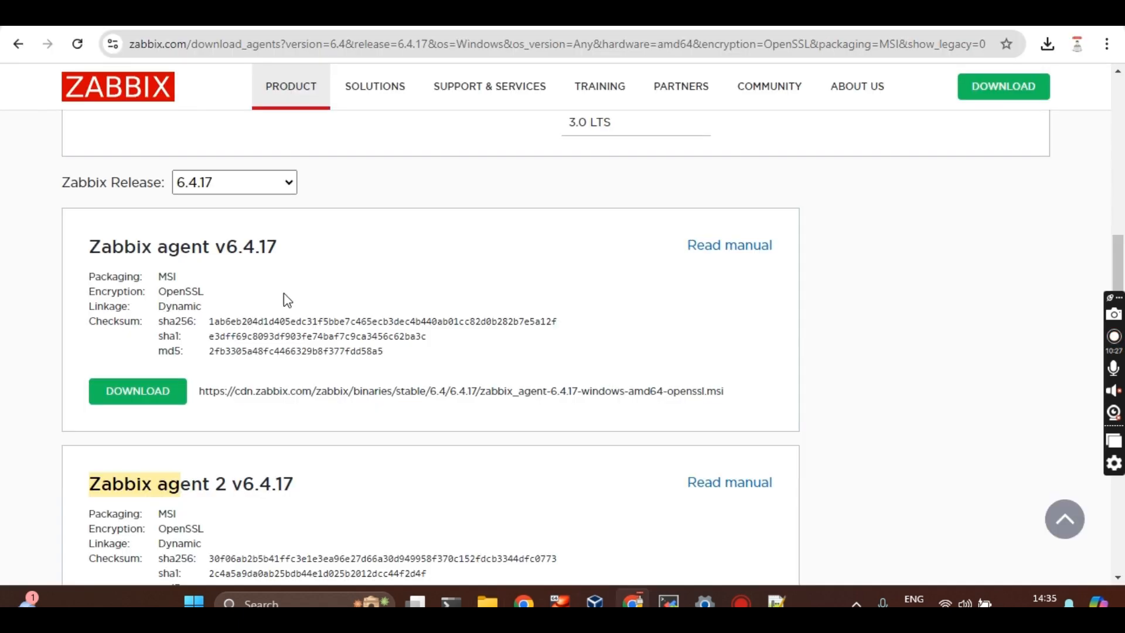
key("ctrl+t")
type("htt")
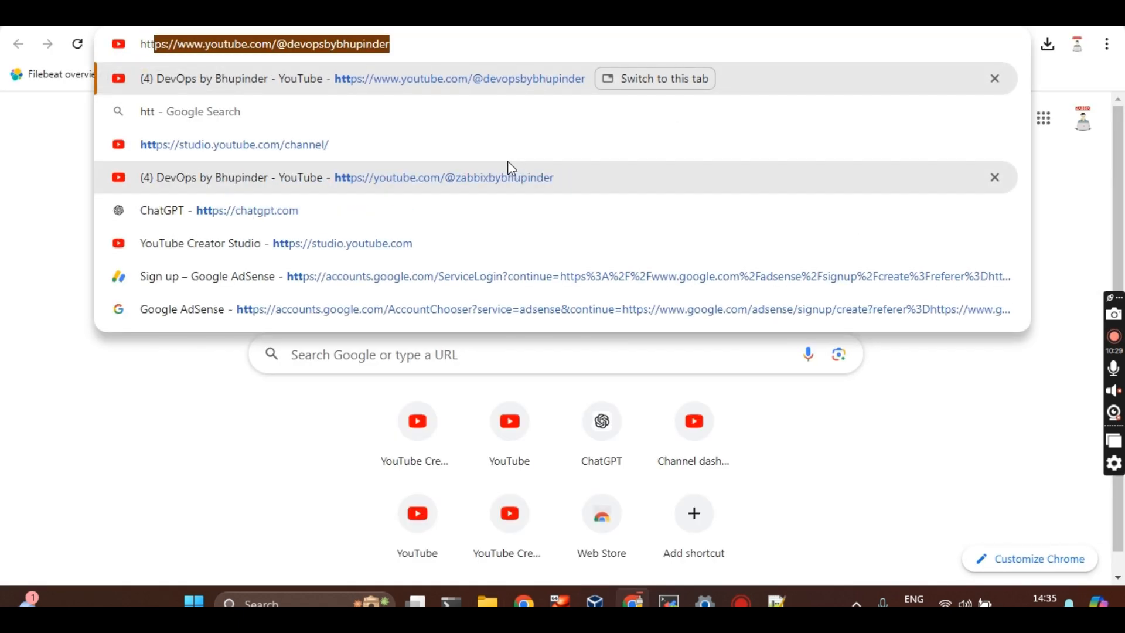
type("p://")
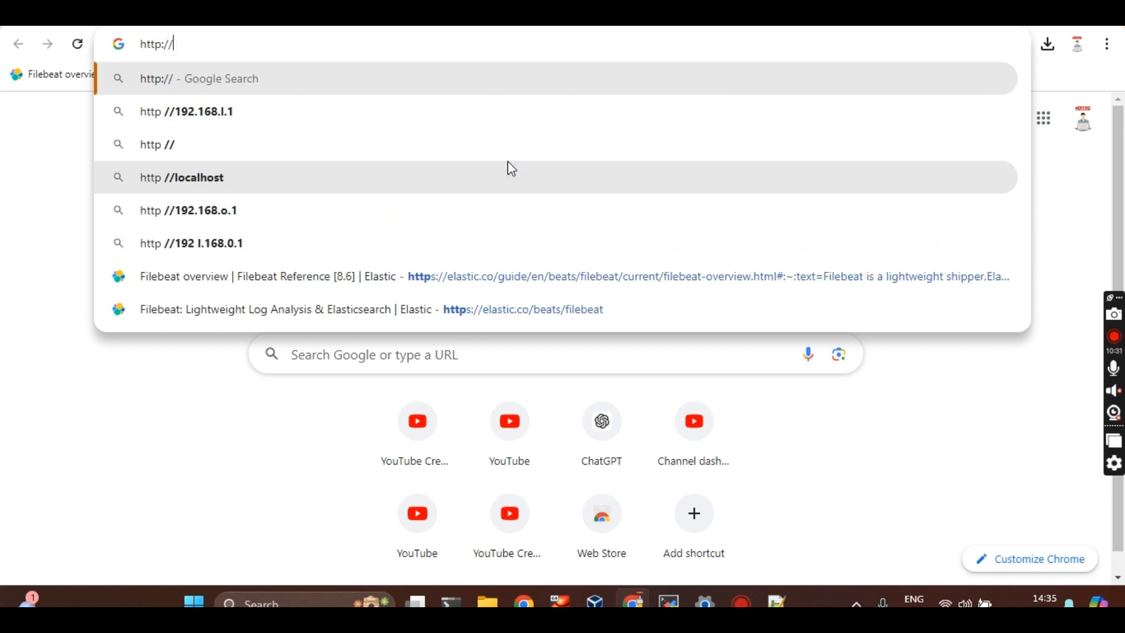
type("192.168.1.34/zabbix")
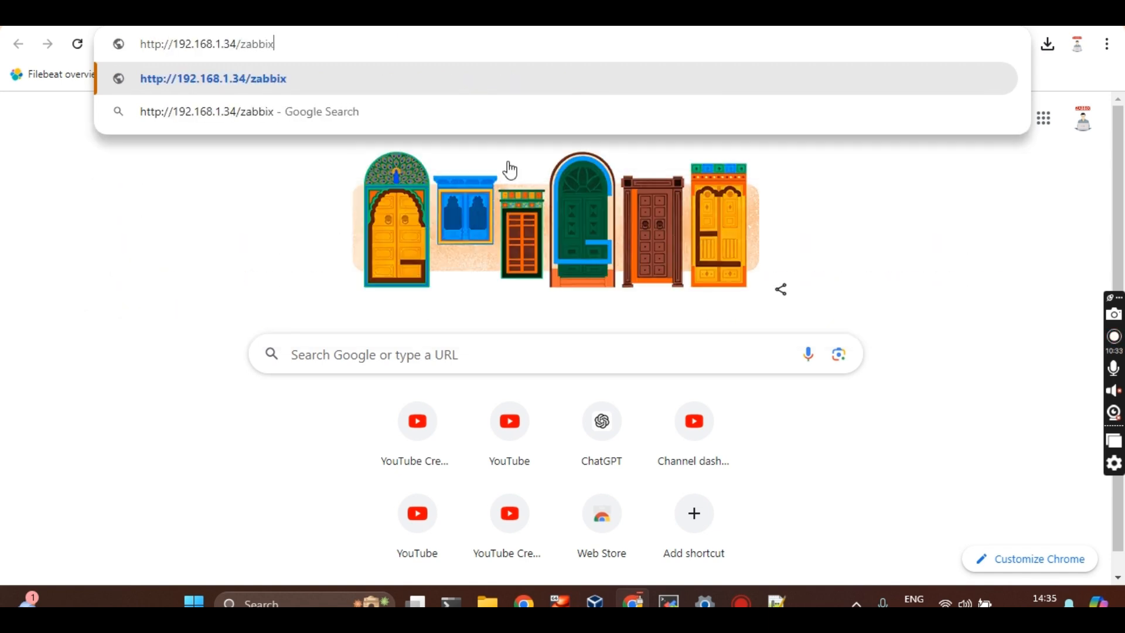
Load 192.168.1.34/zabbix and sign in with the admin username and password, declining to save the password
key("Return")
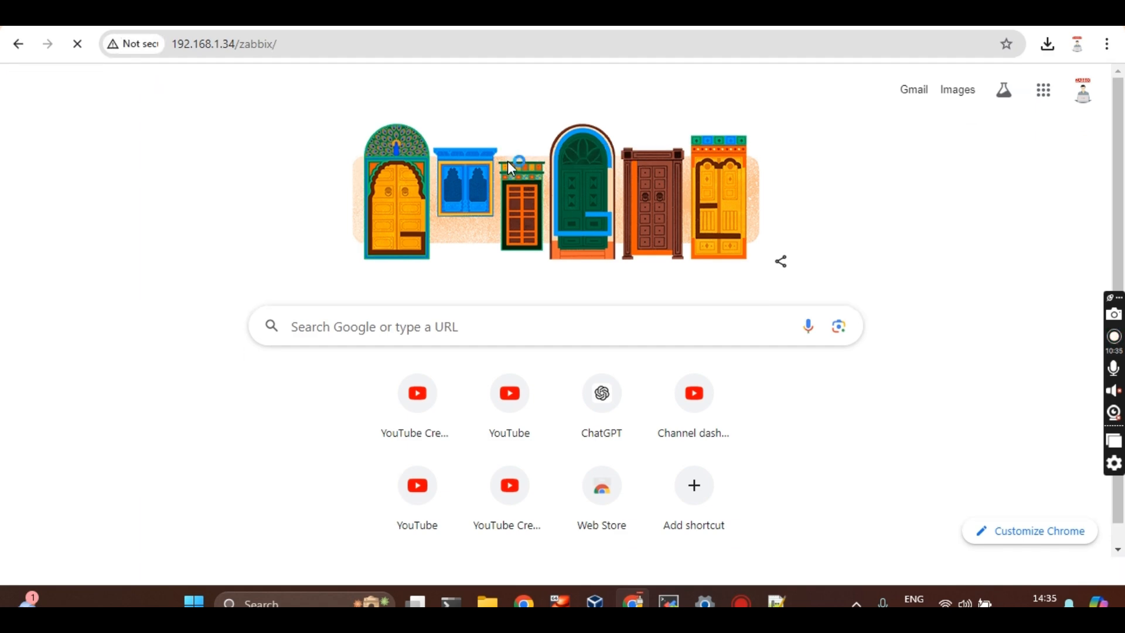
type("ADI")
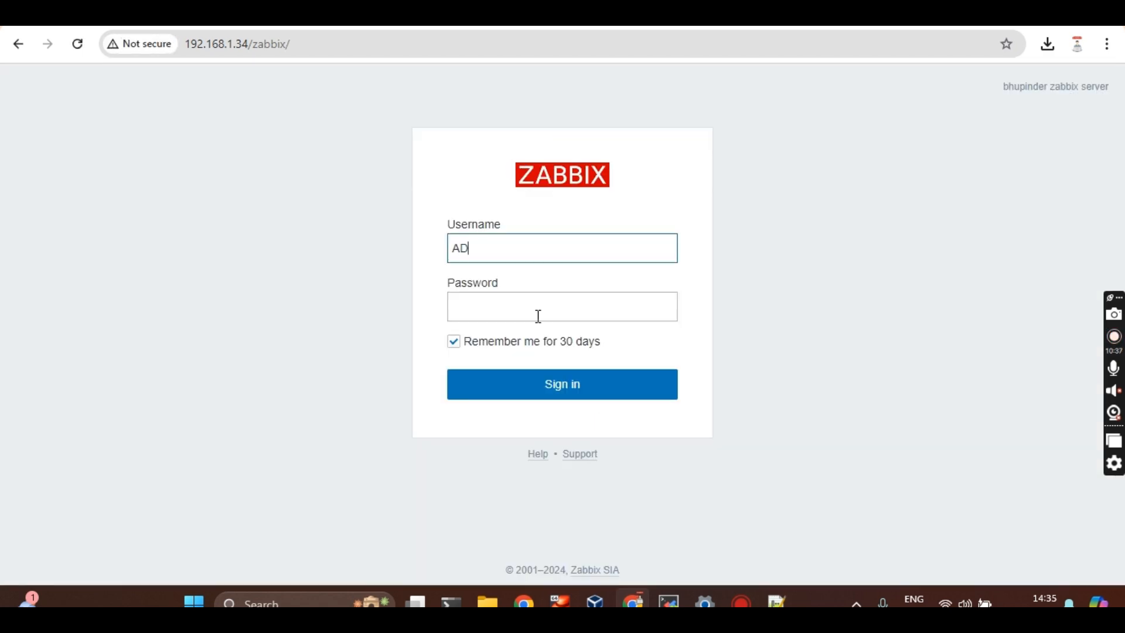
key("BackSpace")
key("BackSpace")
type("dmin")
left_click(538, 316)
type("zabbix")
key("ctrl+a")
type("zabbix")
key("Return")
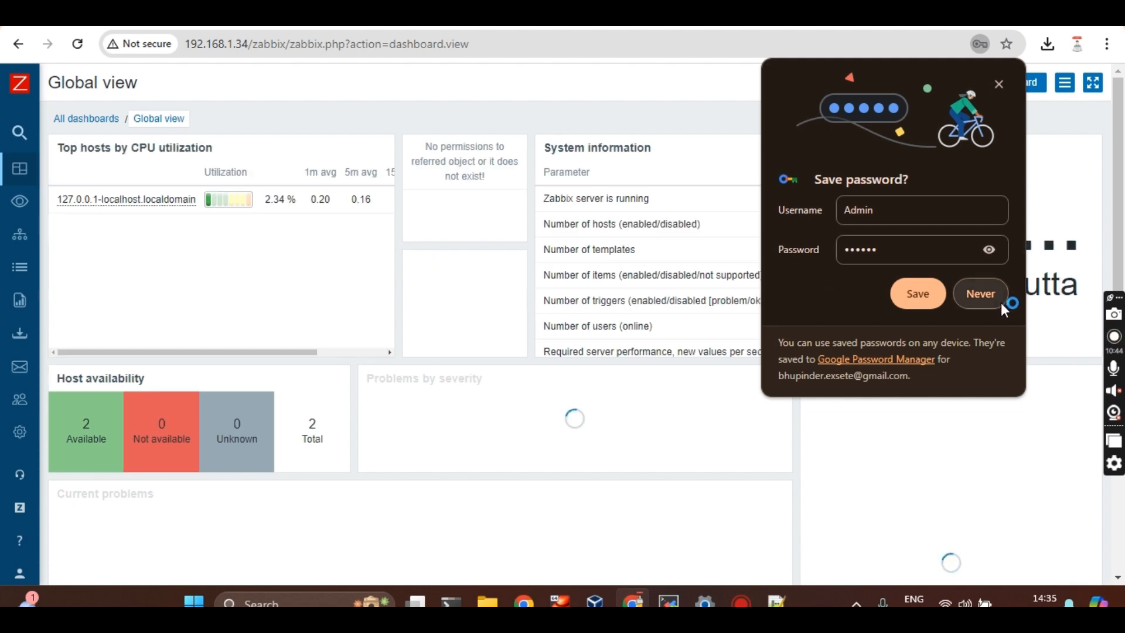
left_click(996, 300)
Open the Admin user's settings, start a password change, then cancel without saving
mouse_move(45, 451)
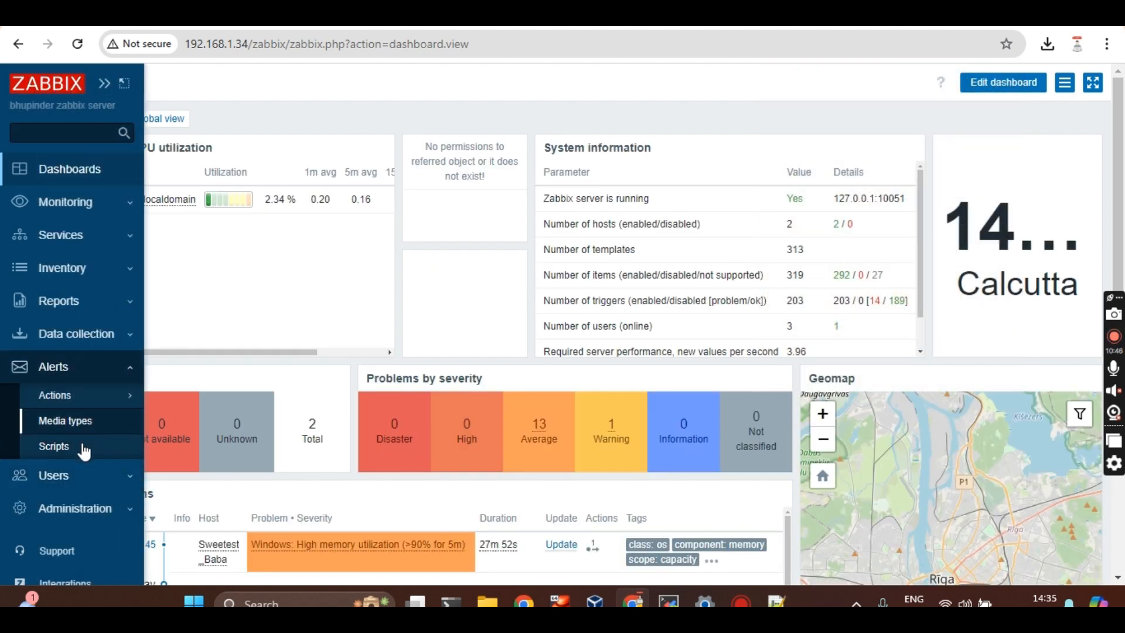
left_click(59, 475)
left_click(57, 480)
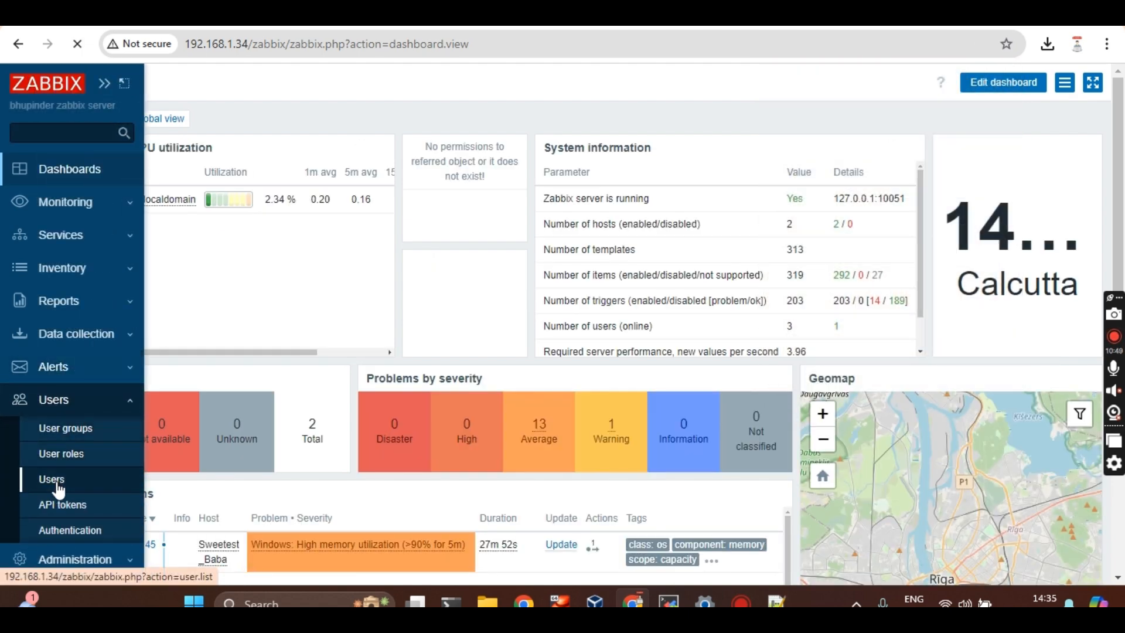
left_click(88, 312)
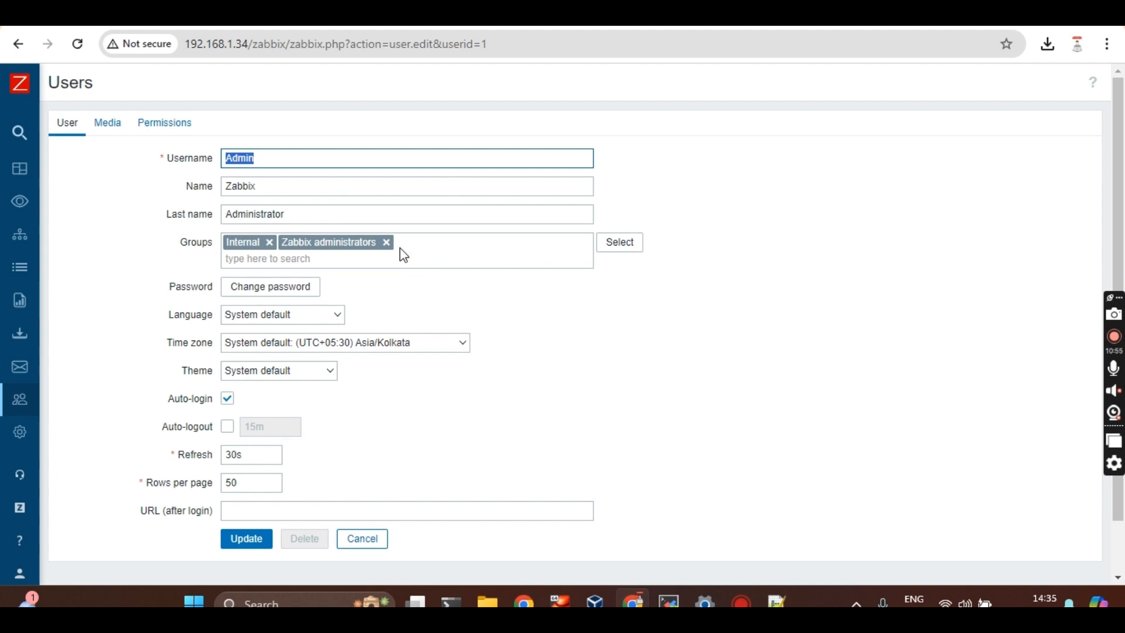
left_click(278, 296)
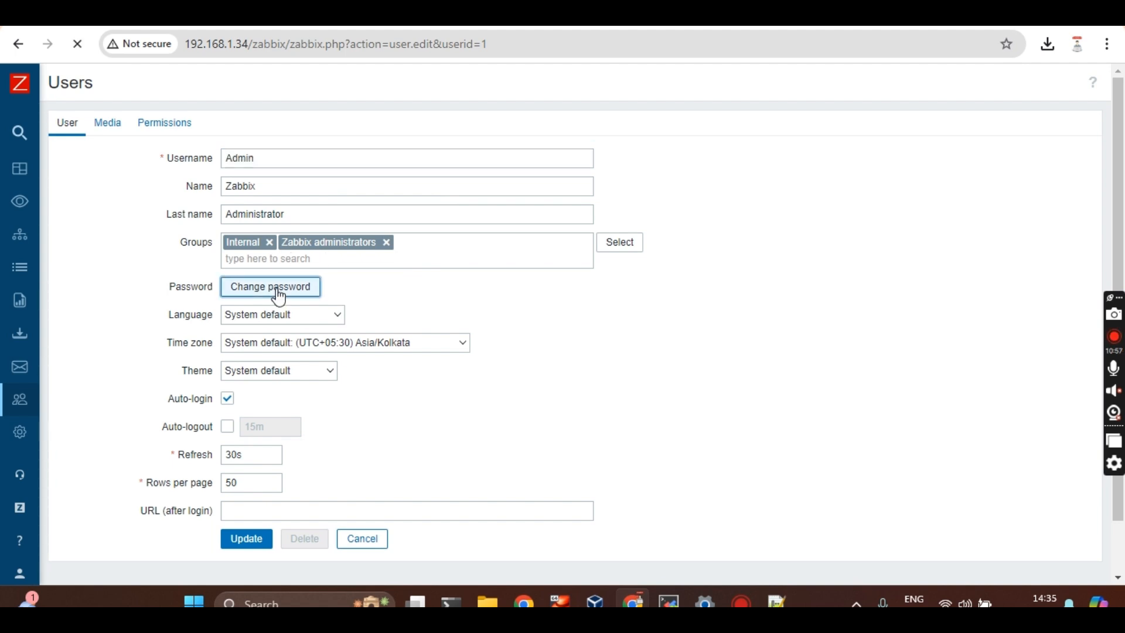
left_click(279, 289)
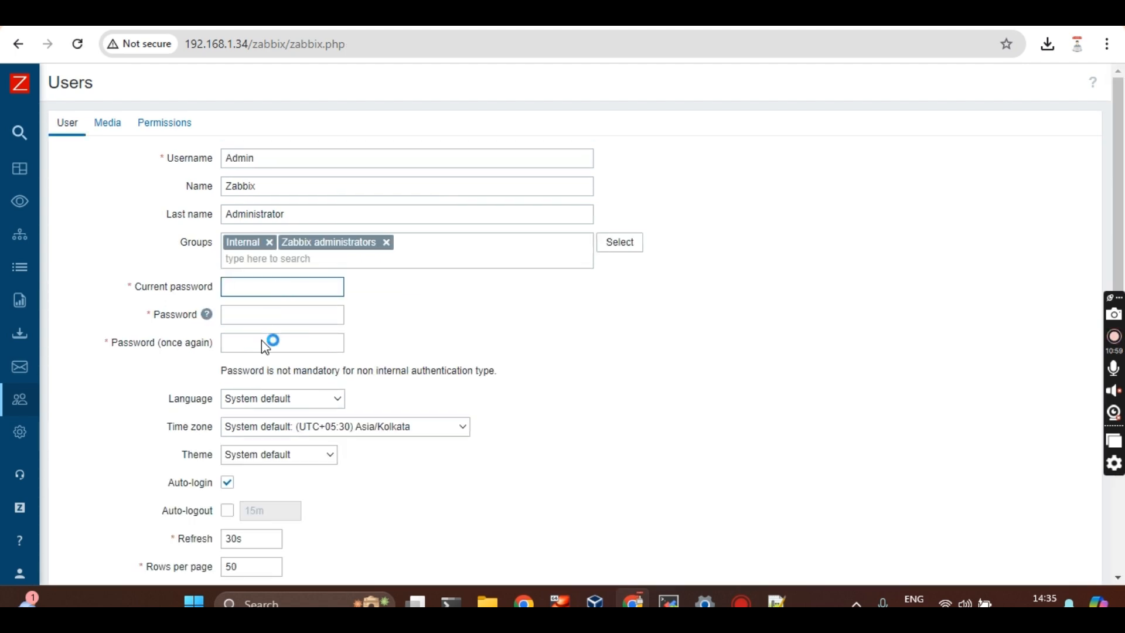
scroll(273, 348, "down", 3)
left_click(373, 481)
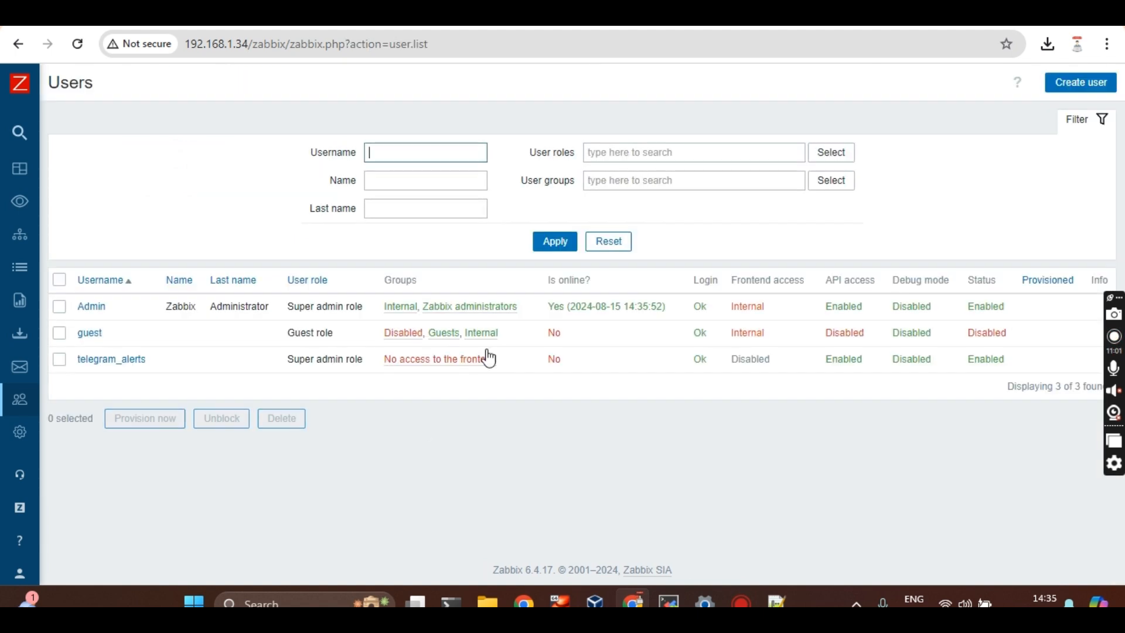
mouse_move(5, 361)
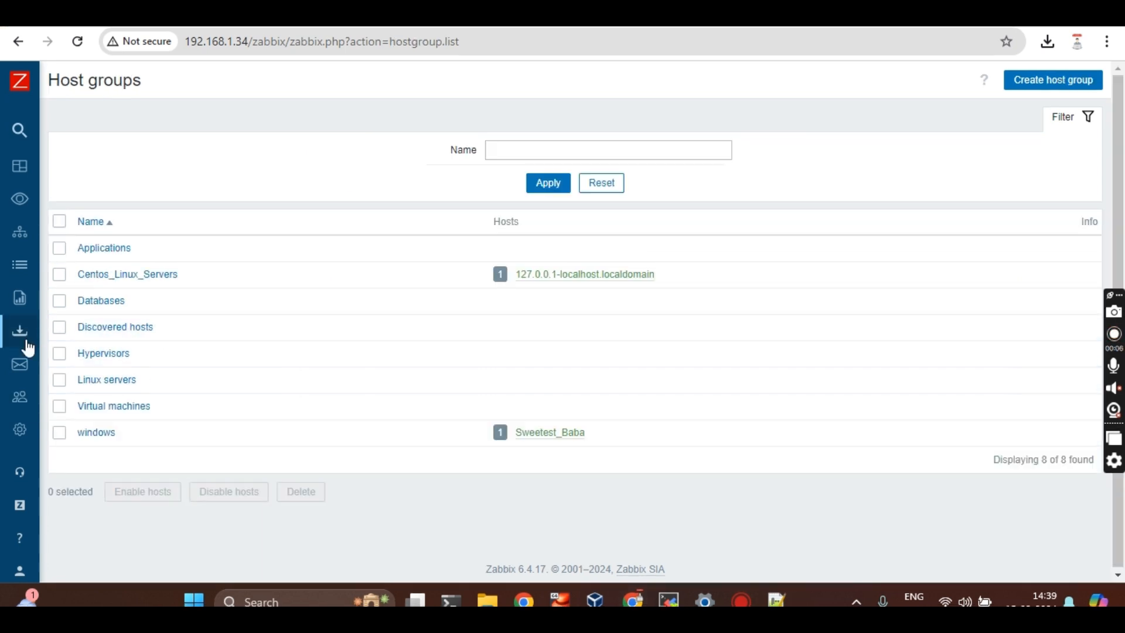
Go to Data collection > Host groups and start a new host group
mouse_move(76, 362)
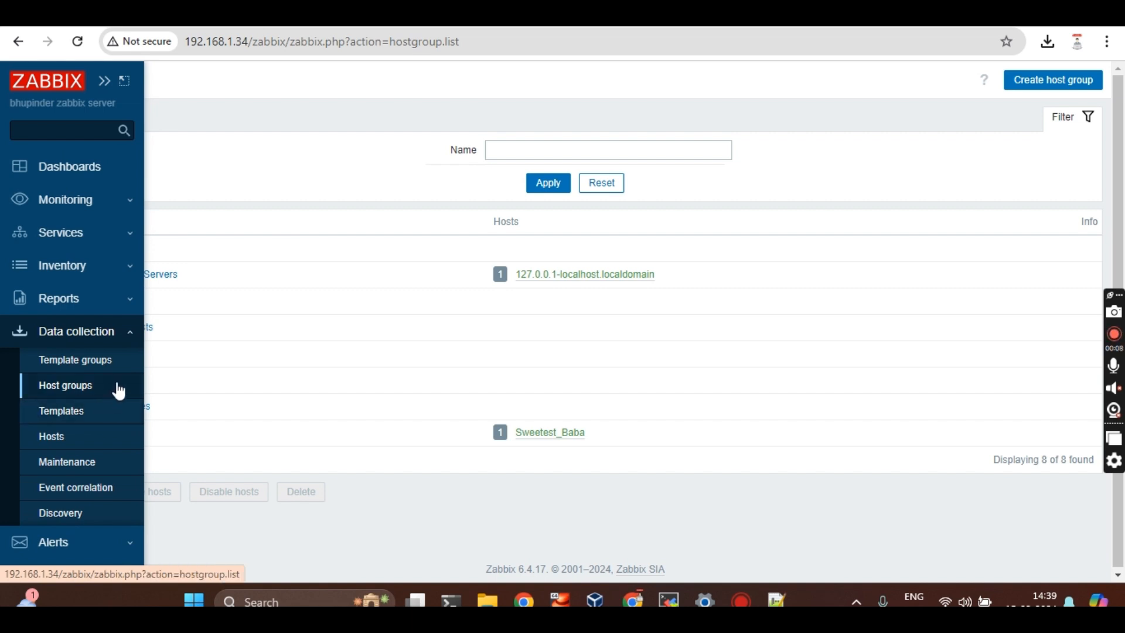
left_click(66, 390)
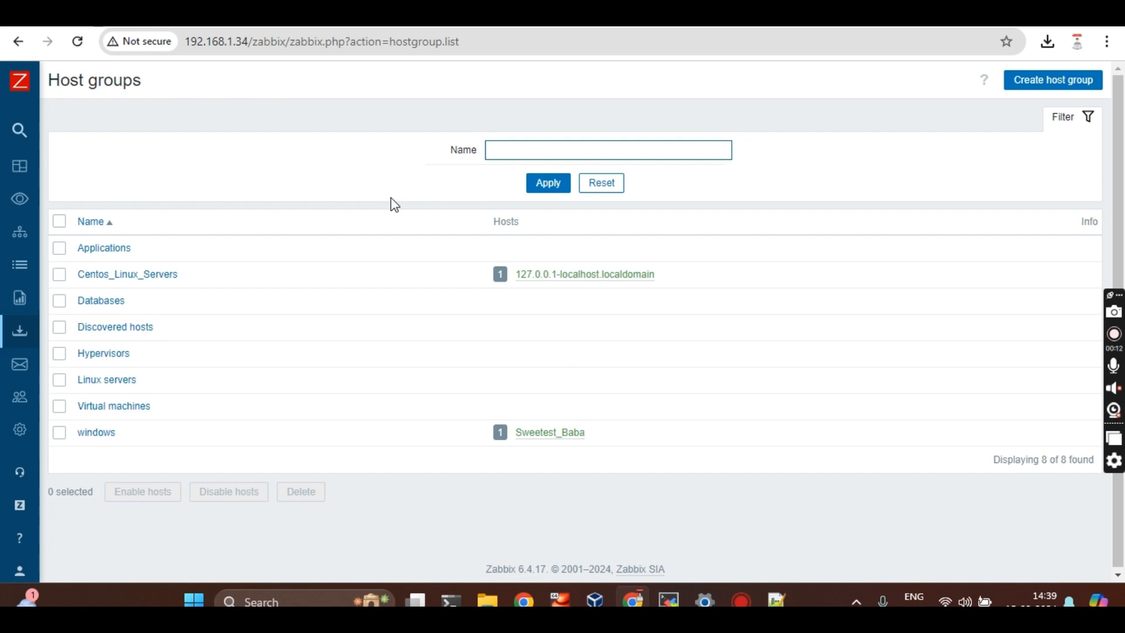
mouse_move(10, 301)
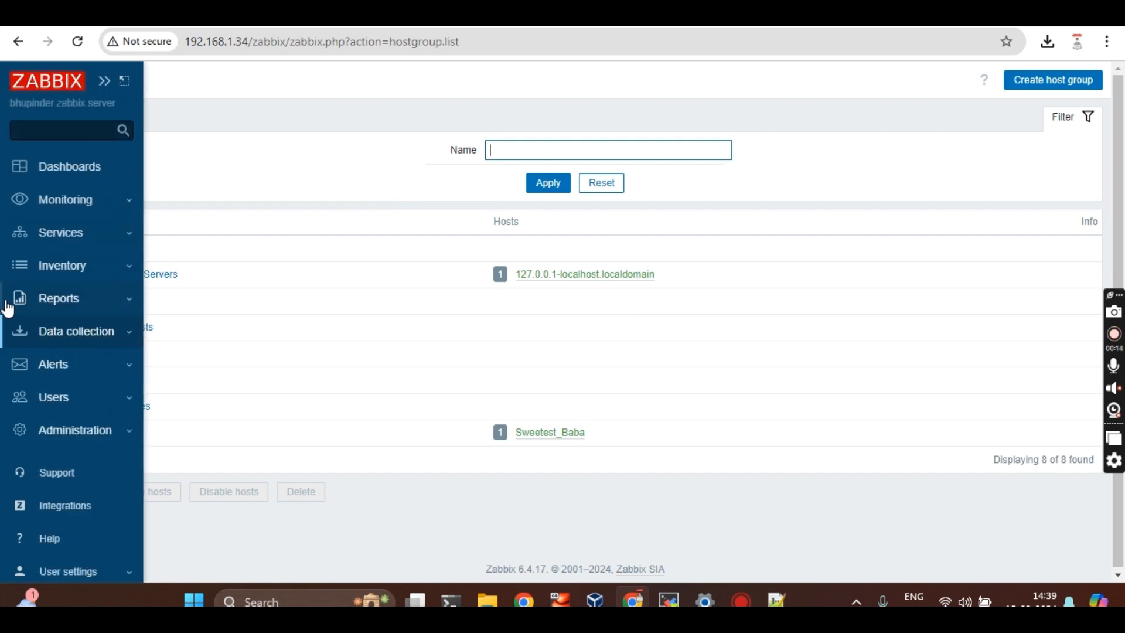
left_click(48, 344)
left_click(47, 344)
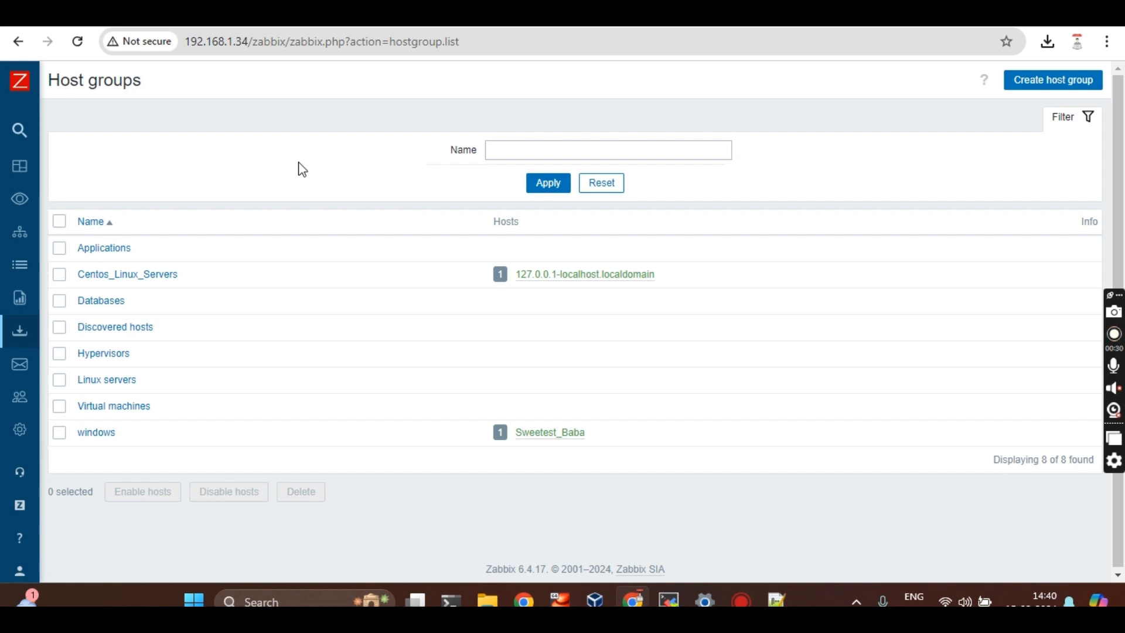
left_click(16, 311)
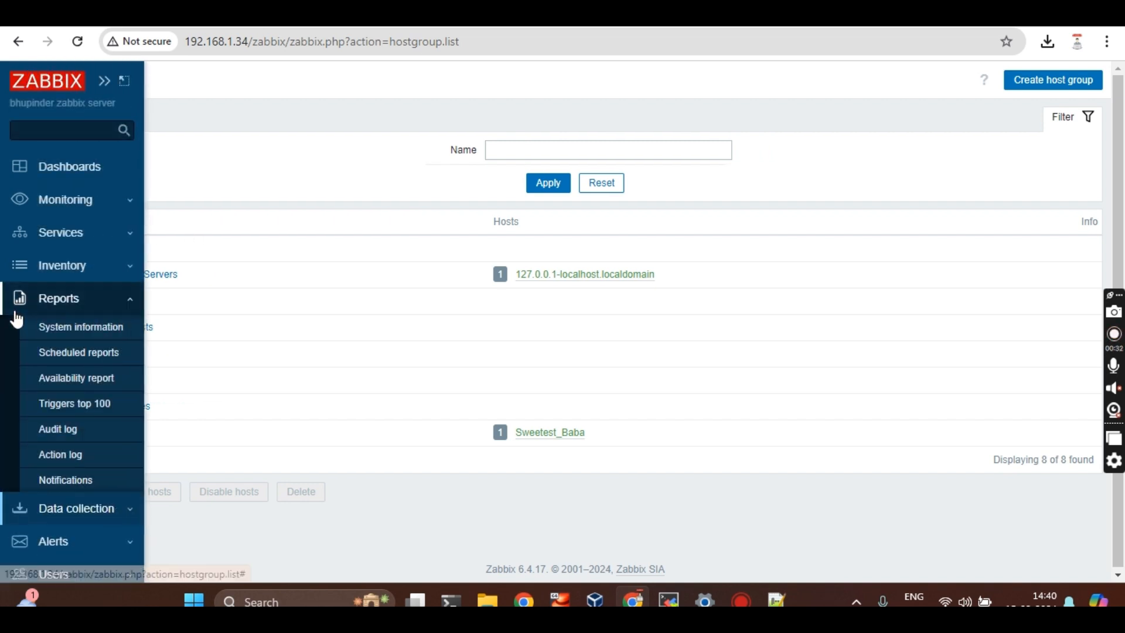
left_click(76, 503)
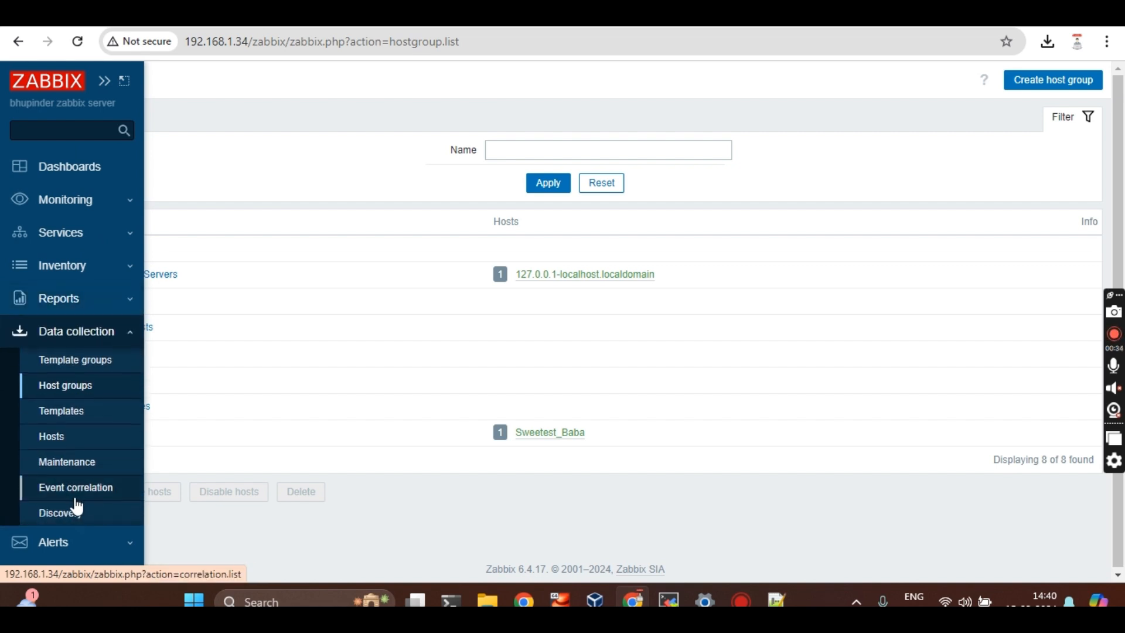
left_click(113, 333)
left_click(111, 332)
left_click(87, 391)
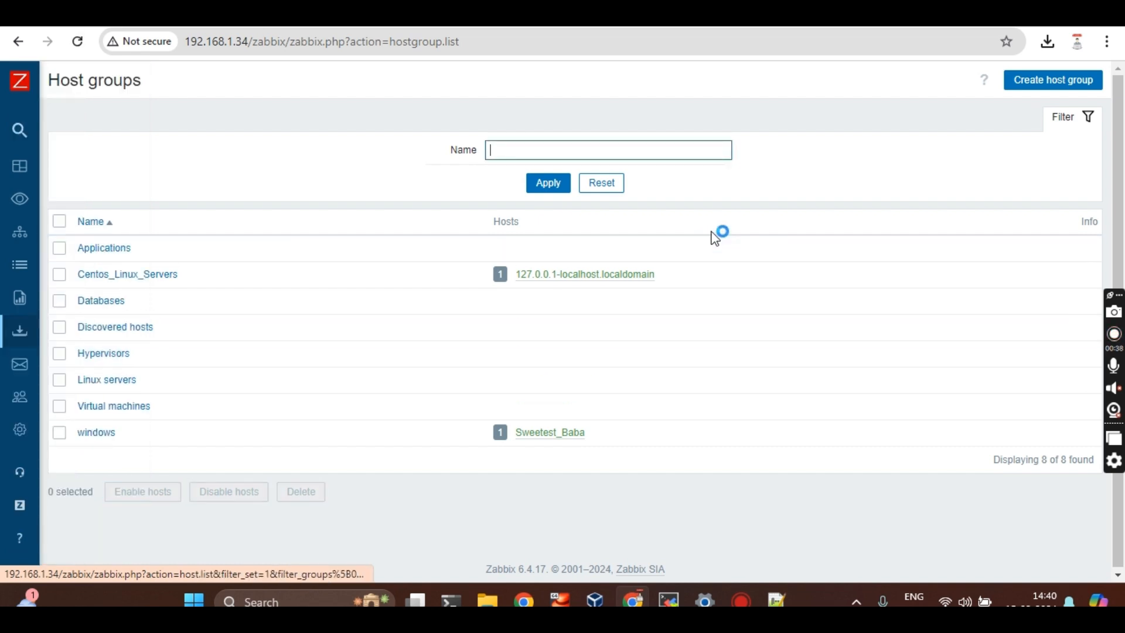
left_click(1078, 86)
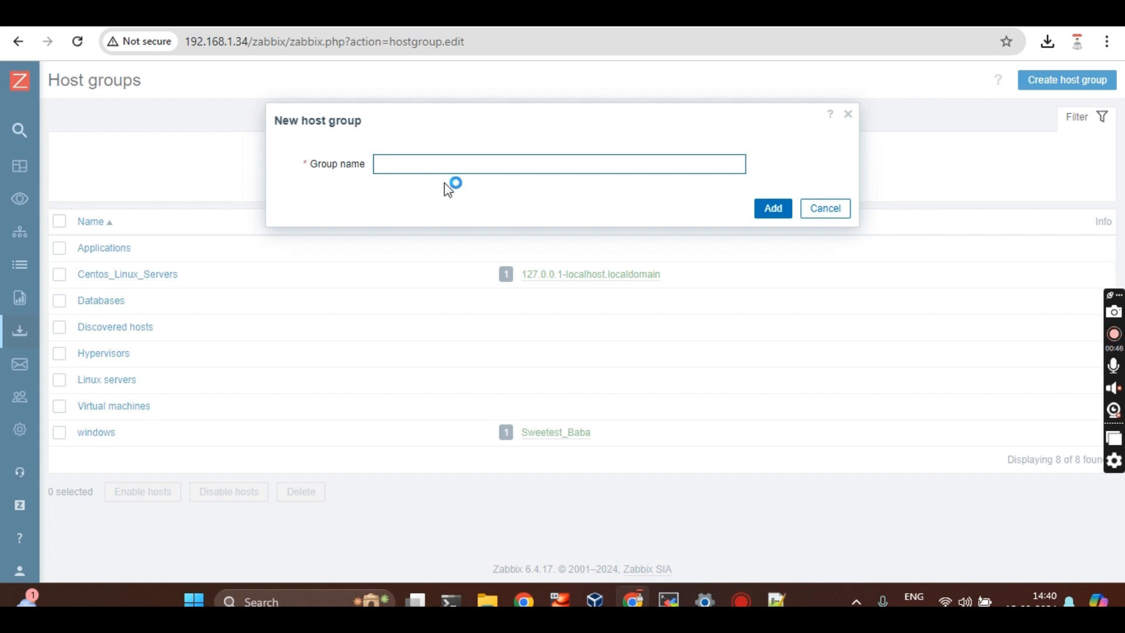
Enter 'windows-machine-monitoring' as the host group name
type("windows-machine-m")
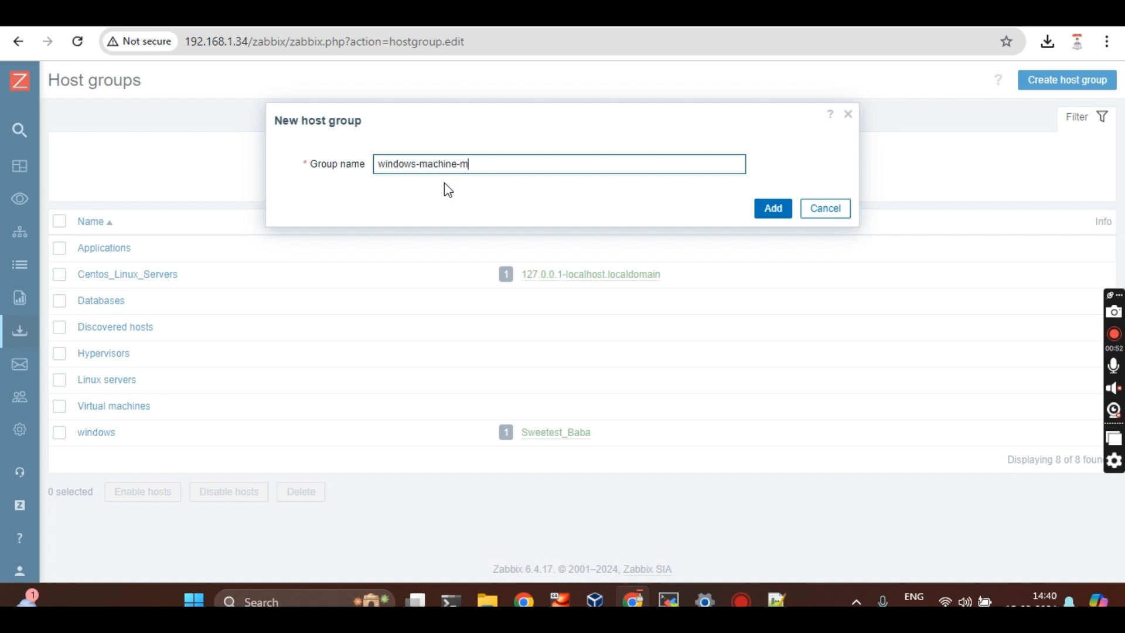
type("onitoring")
Replace the group name with 'Delhi-Win-docker'
key("ctrl+a")
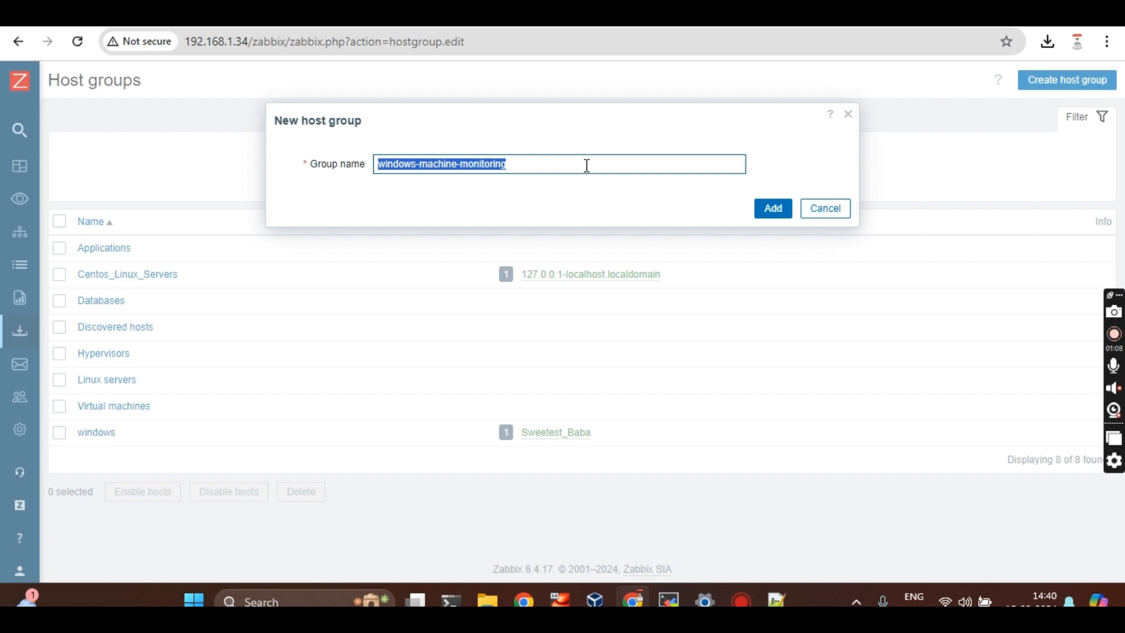
type("Delhi")
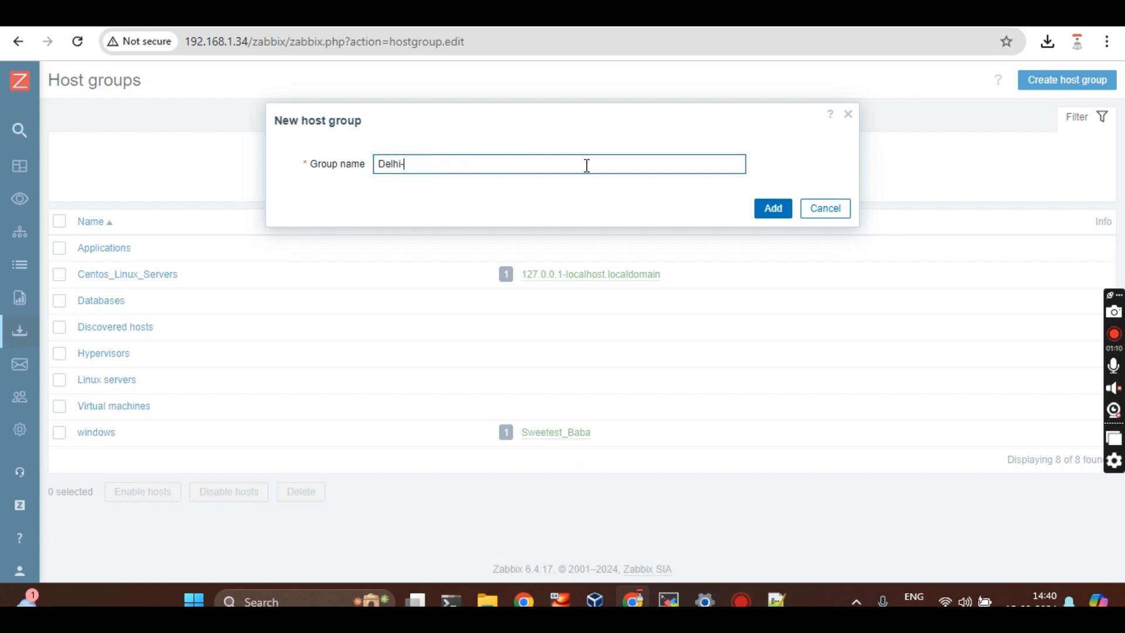
type("-Windo")
key("BackSpace")
key("BackSpace")
type("-")
type("docker")
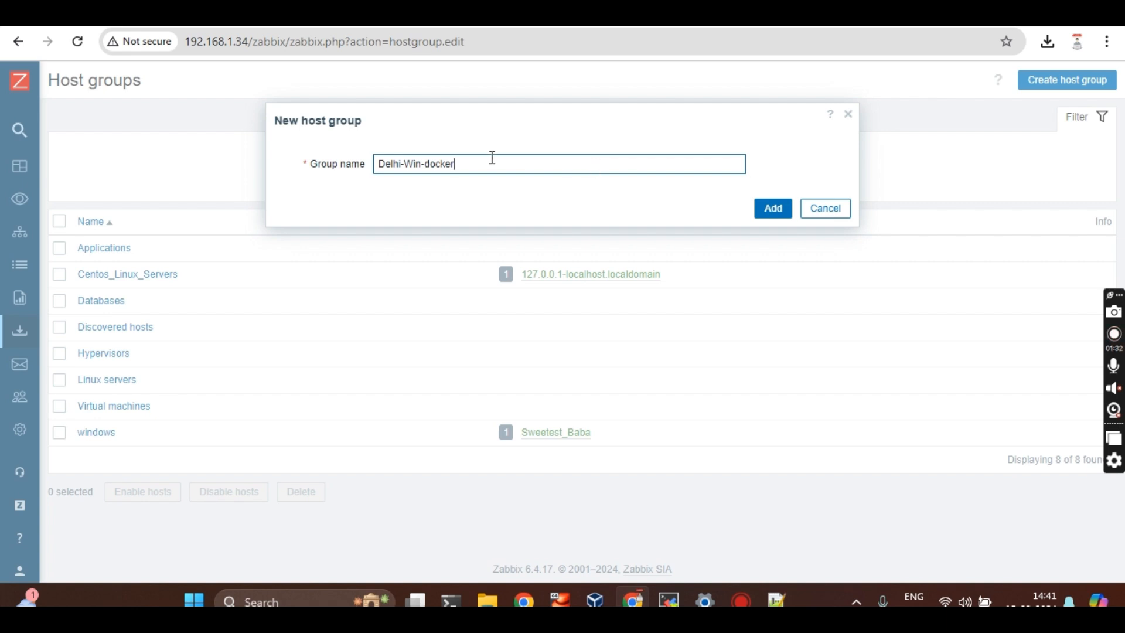
type("-ins")
key("BackSpace")
key("BackSpace")
key("BackSpace")
key("BackSpace")
Add the Delhi-Win-docker group and go to the Data collection Hosts list
left_click(773, 209)
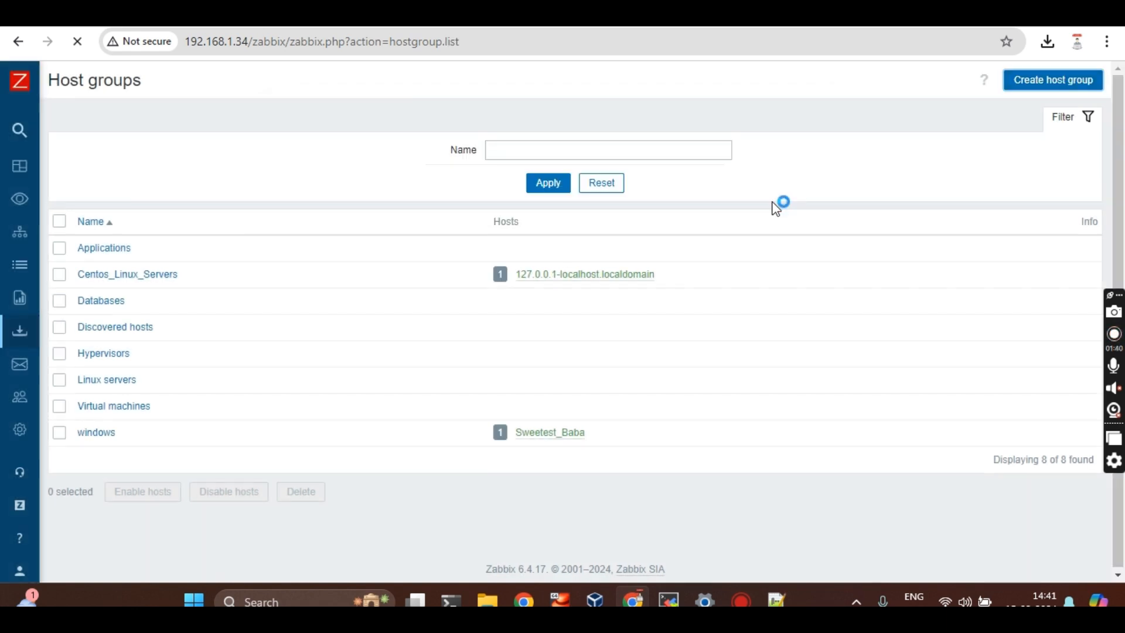
mouse_move(40, 389)
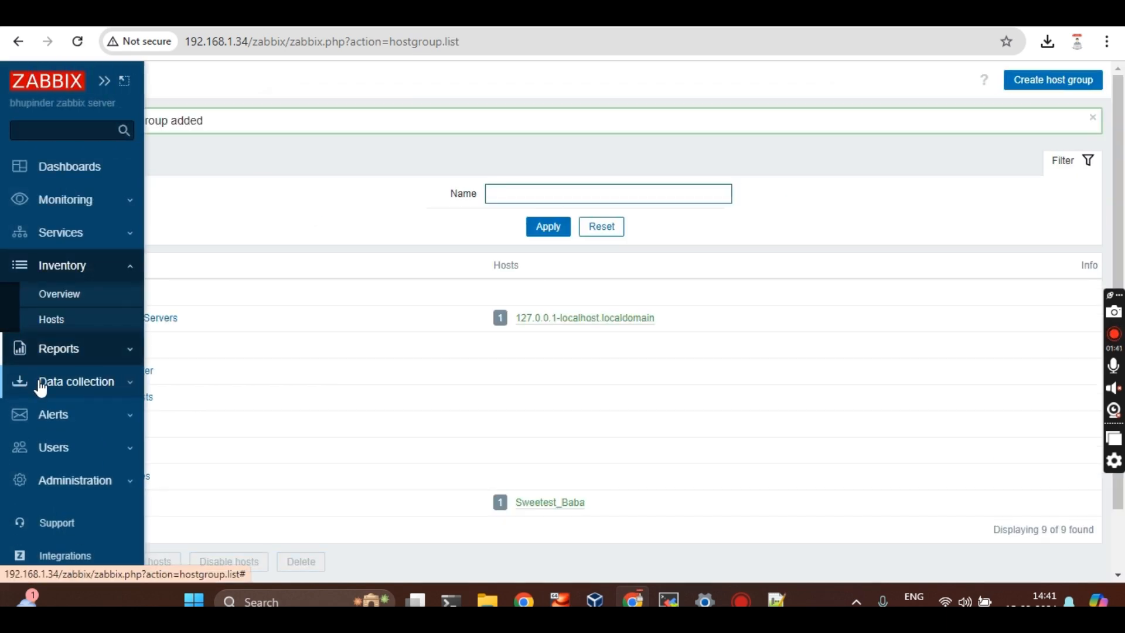
left_click(90, 399)
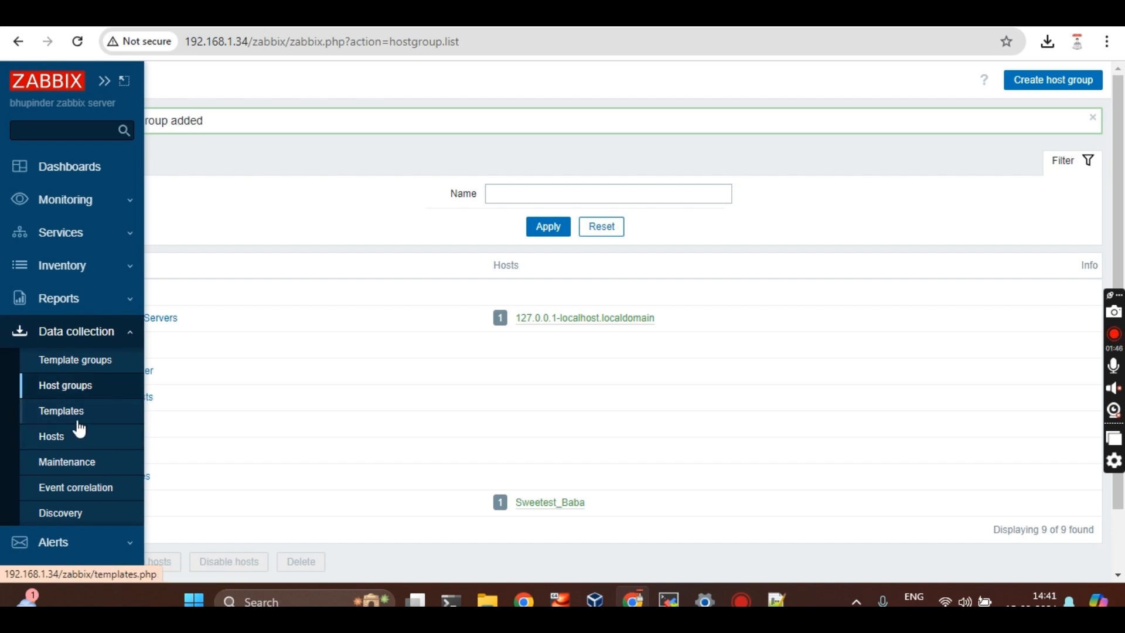
left_click(63, 449)
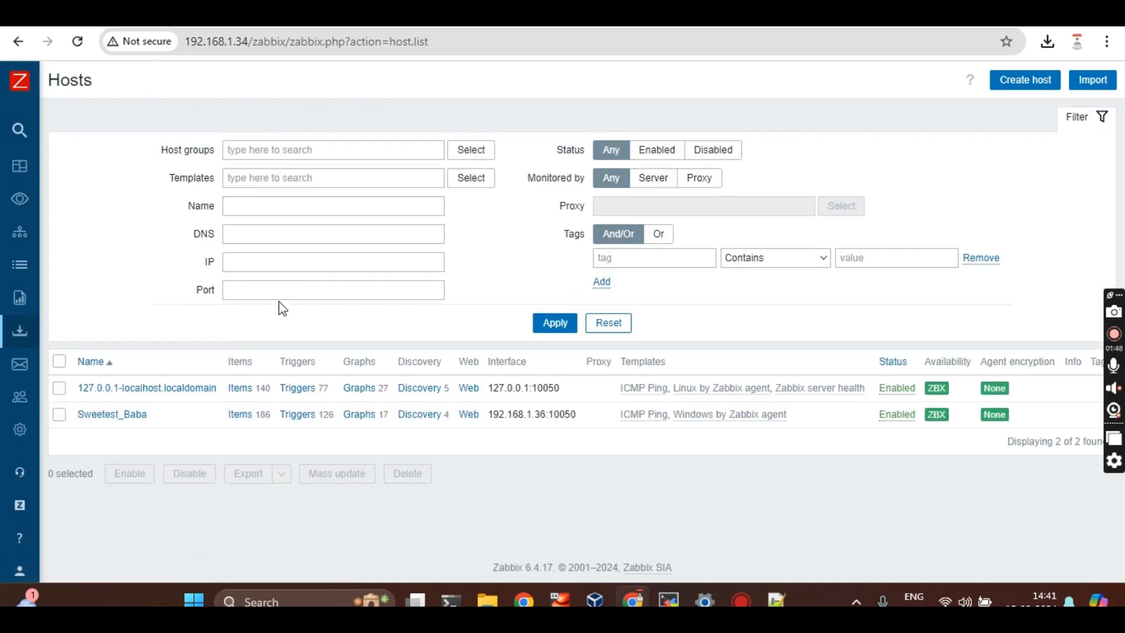
Reload the Hosts list and start a blank new host
mouse_move(1, 367)
left_click(56, 434)
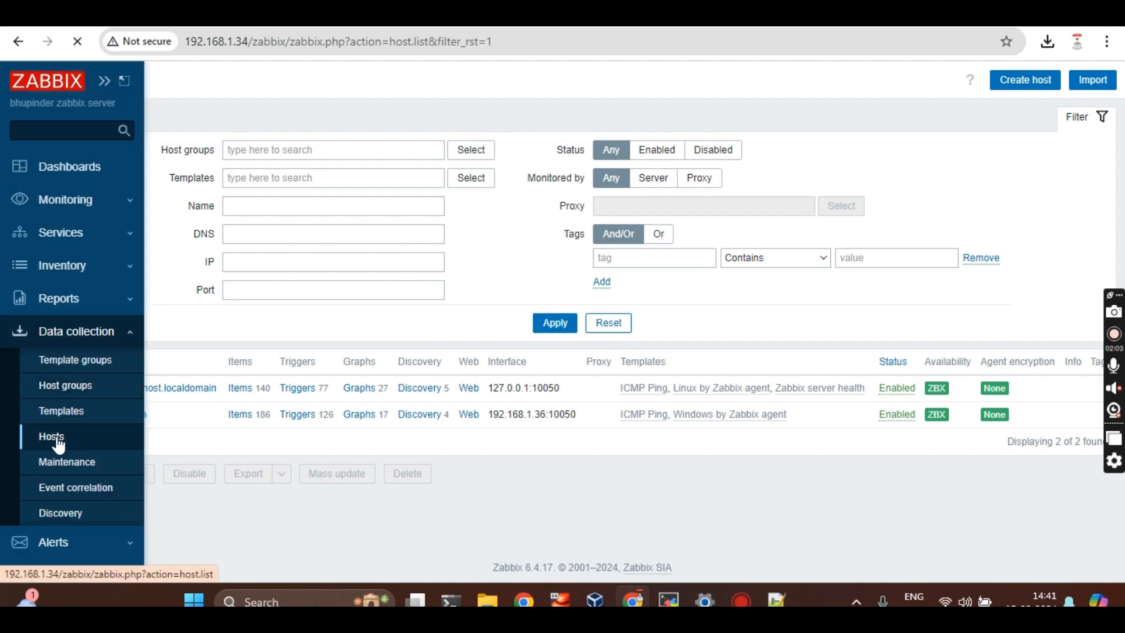
left_click(85, 340)
left_click(85, 340)
left_click(71, 438)
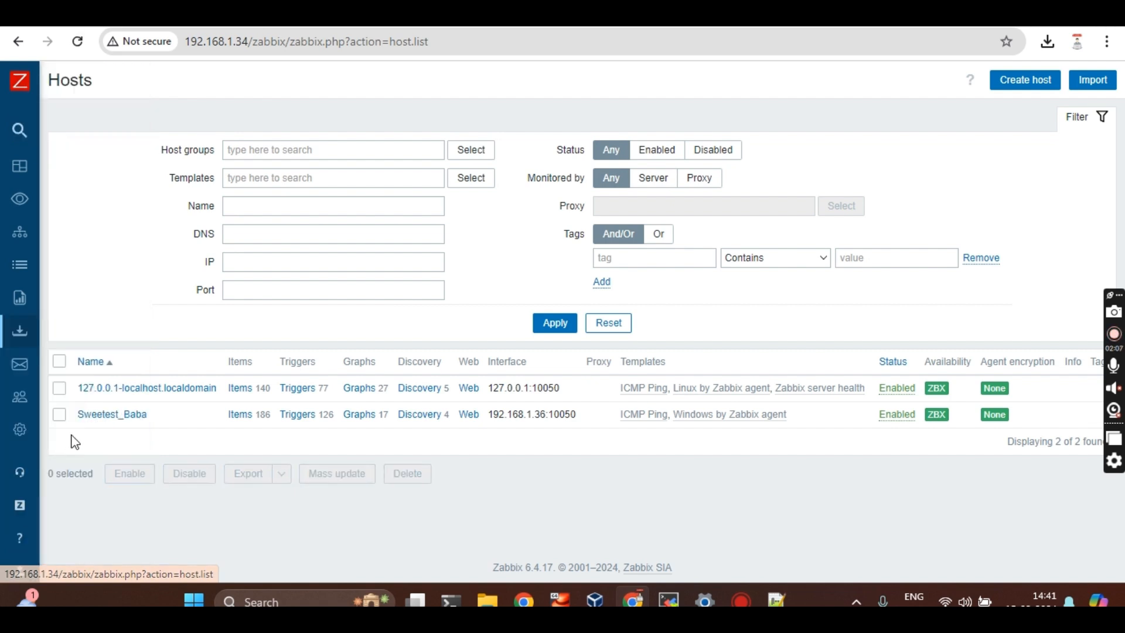
left_click(1033, 91)
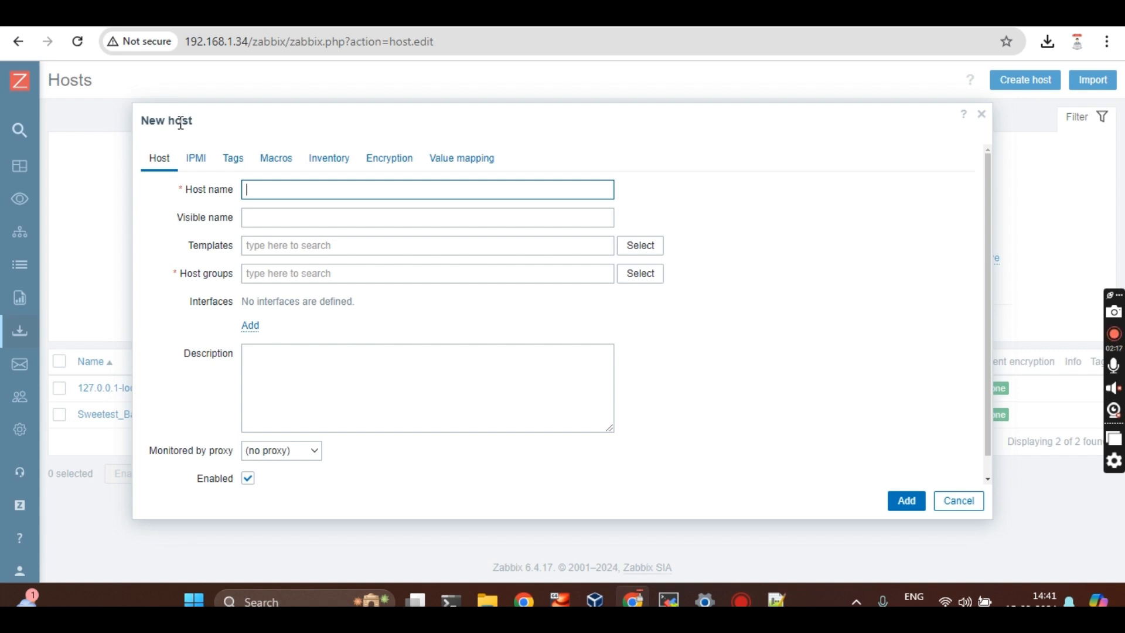
Open Windows PowerShell and run hostname and ipconfig
right_click(443, 601)
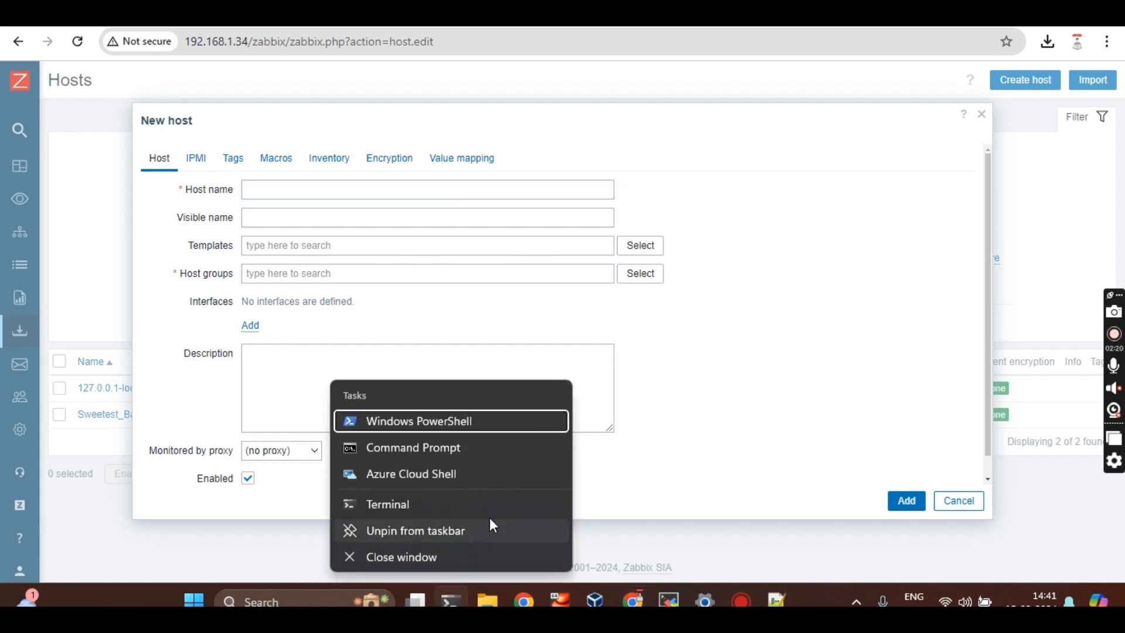
left_click(506, 497)
type("hostnaem")
key("BackSpace")
key("BackSpace")
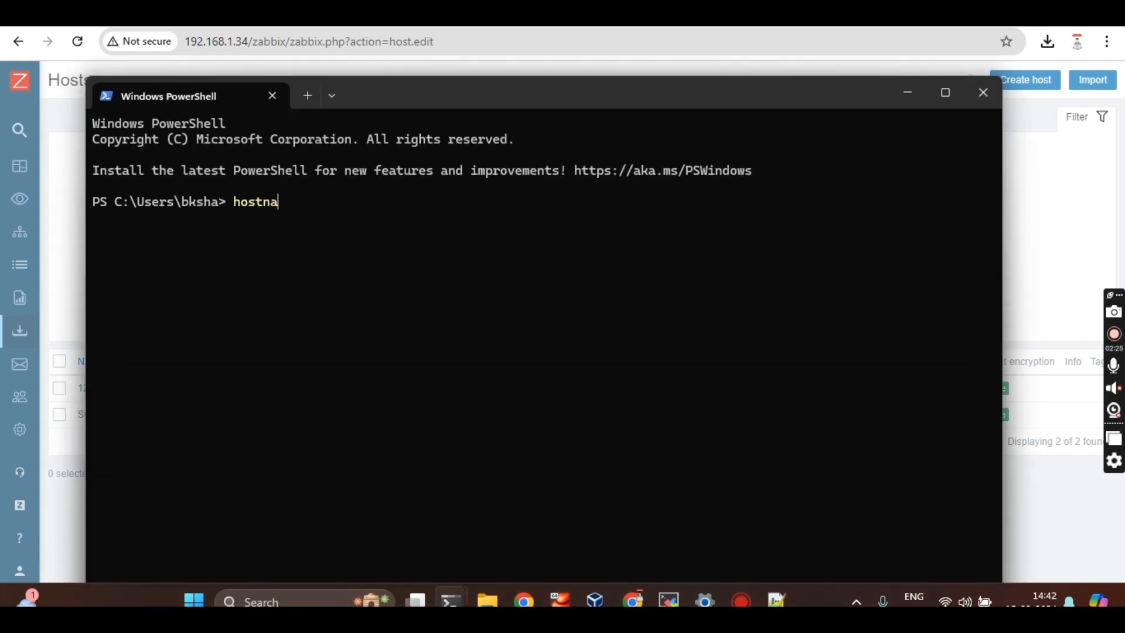
type("me")
key("Return")
type("ipconfif")
key("BackSpace")
type("g")
key("Return")
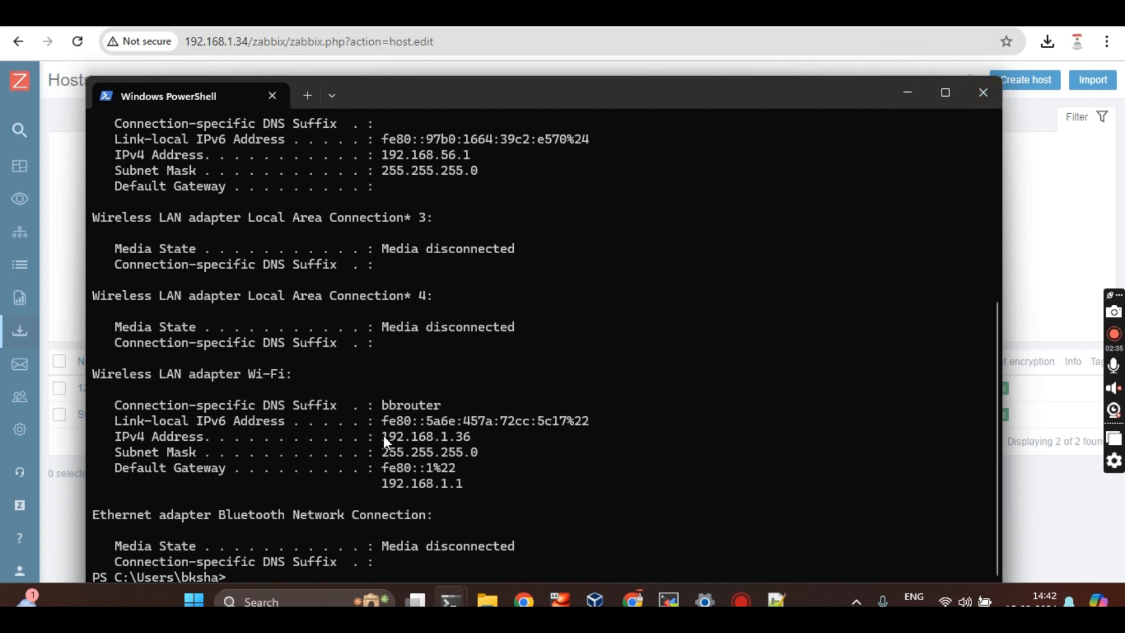
Copy the Wi-Fi IPv4 address 192.168.1.36 and minimize the terminal
left_click_drag(383, 436, 472, 439)
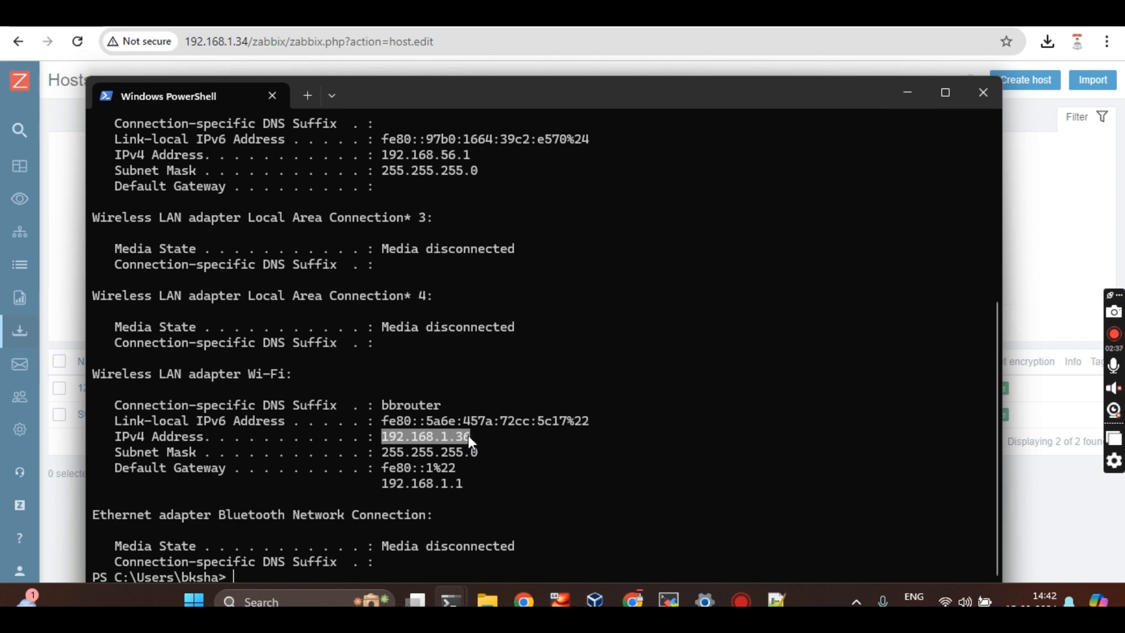
key("ctrl+c")
key("ctrl+c")
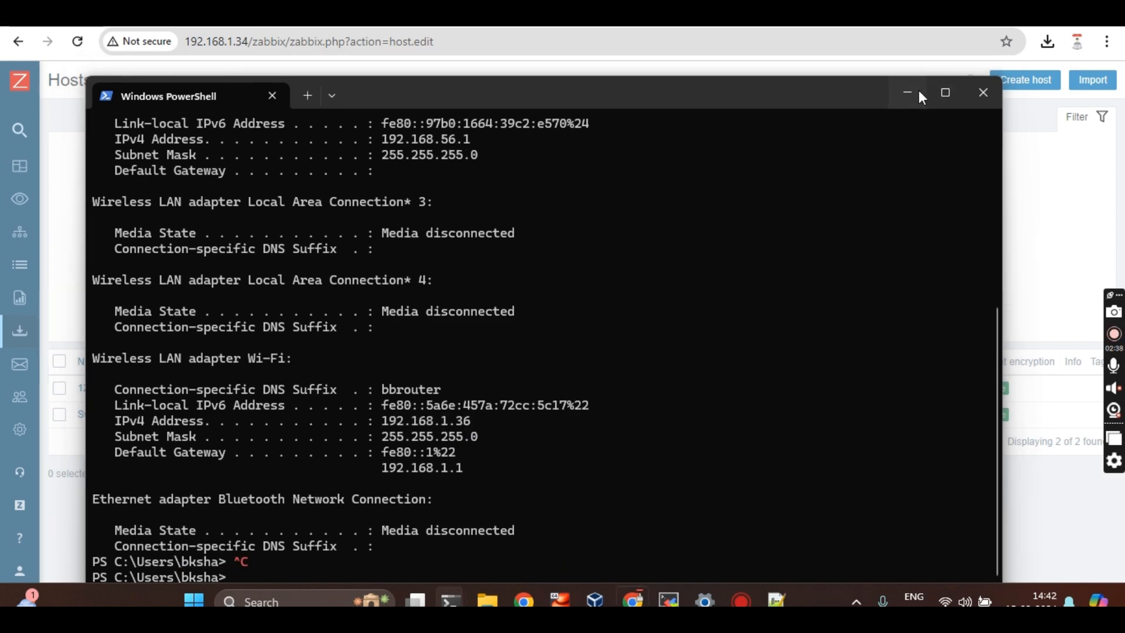
left_click(919, 90)
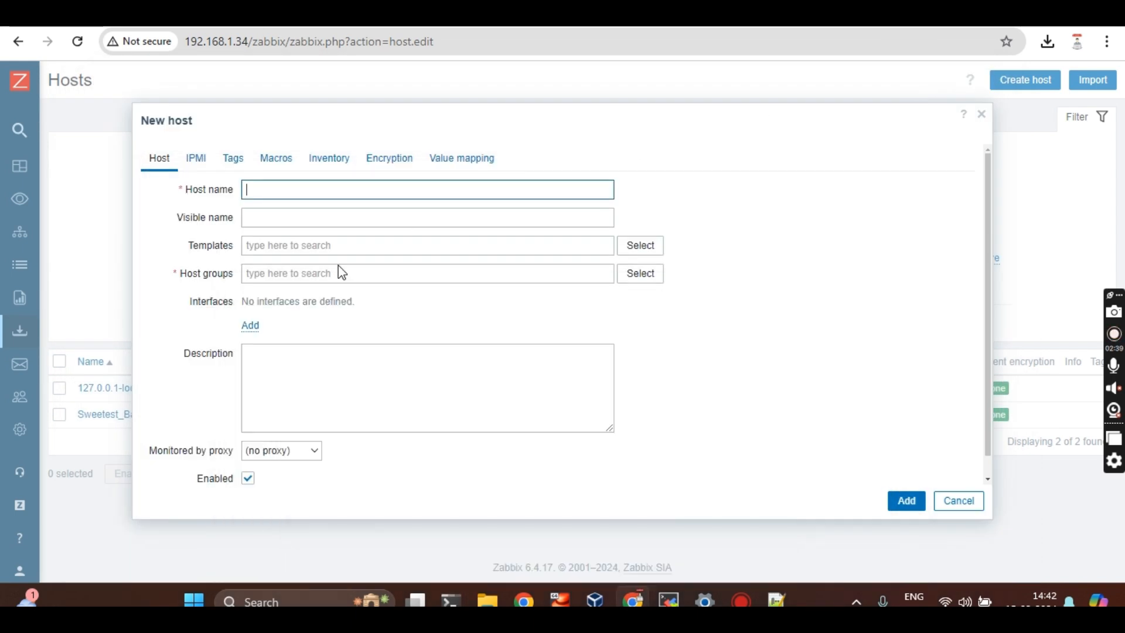
Paste 192.168.1.36 as Host name, then select the hostname Sweetest_Baba in PowerShell
key("ctrl+v")
left_click(276, 212)
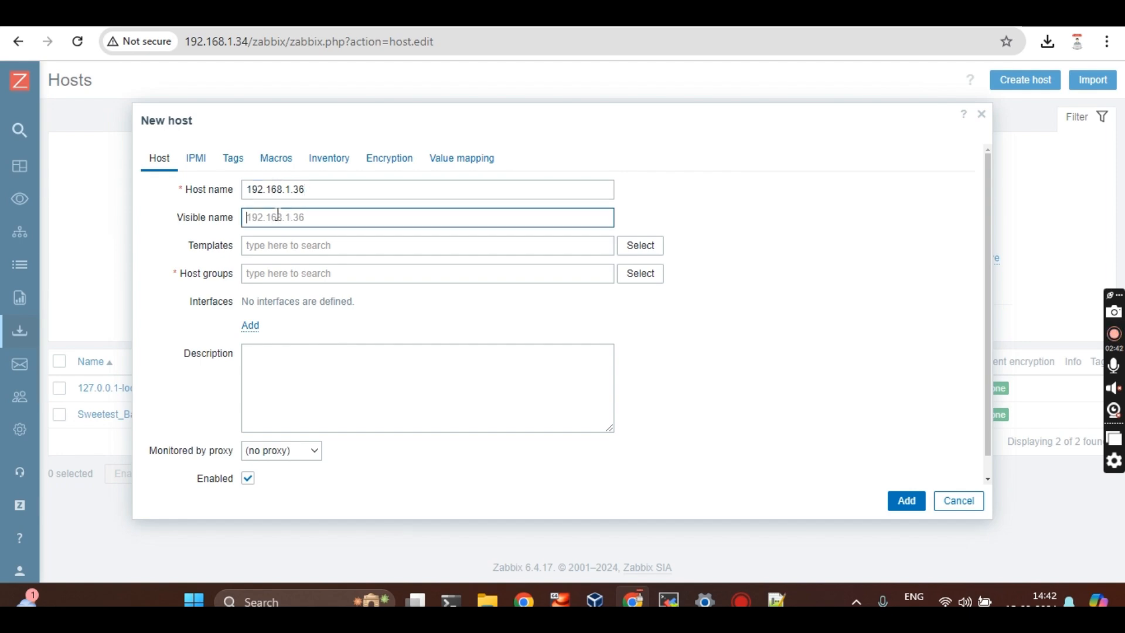
key("alt+Tab")
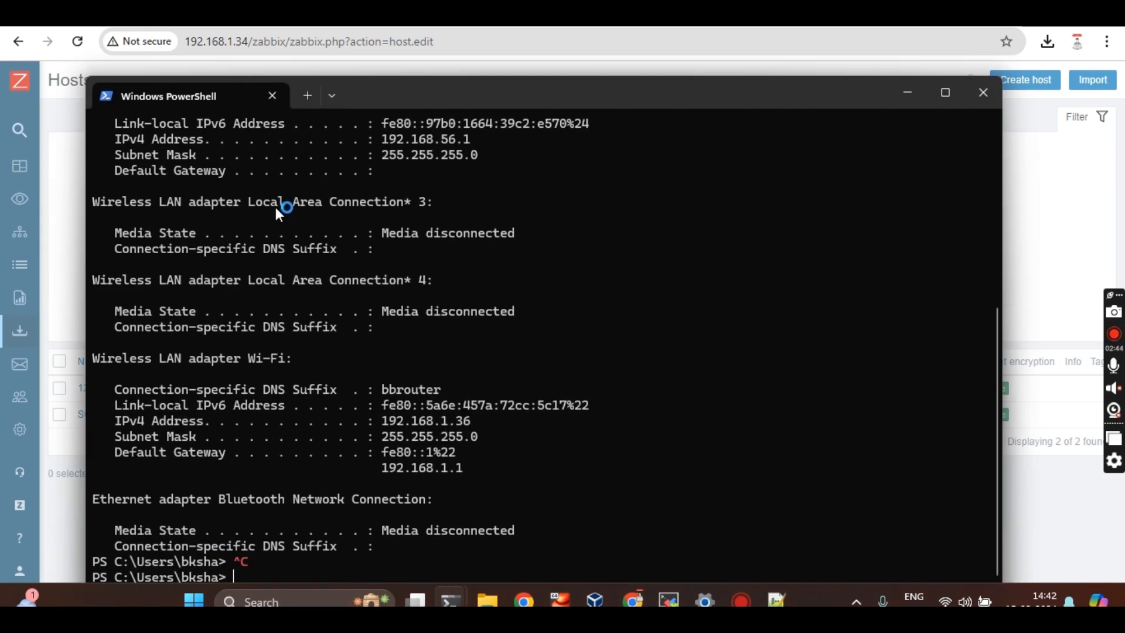
scroll(417, 298, "up", 7)
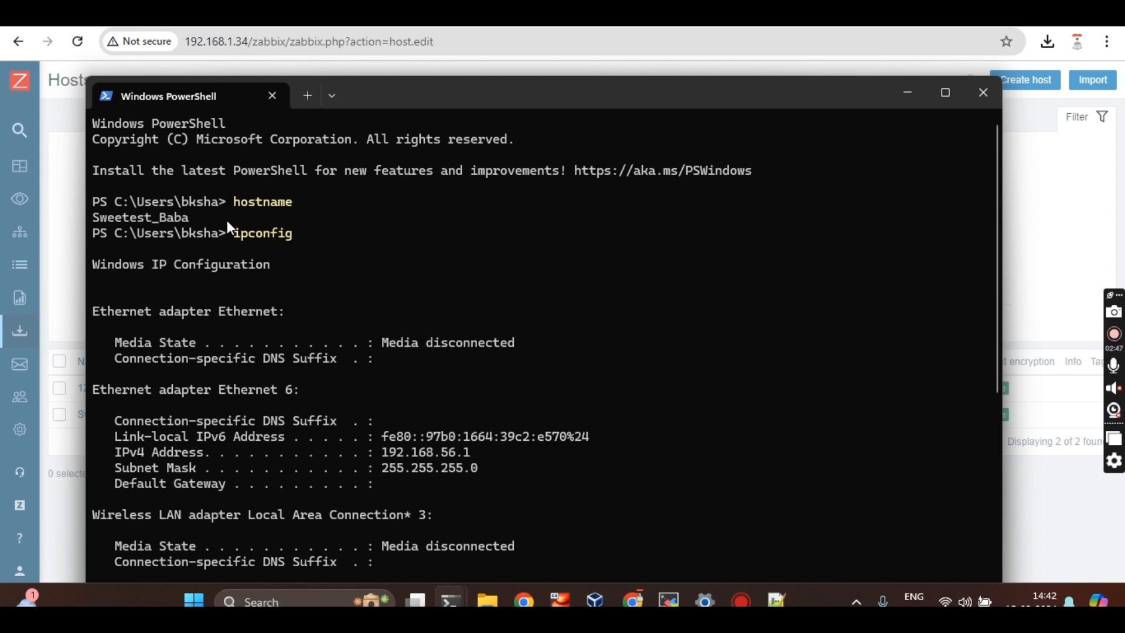
left_click_drag(96, 216, 187, 220)
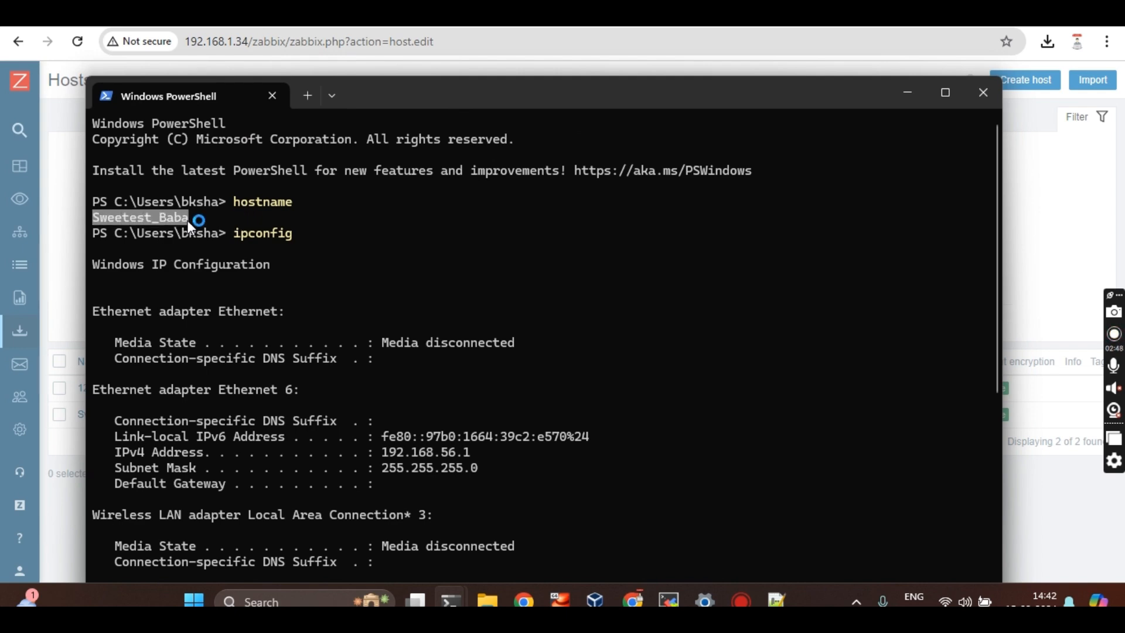
Set the host's Visible name to Sweetest_Baba copied from PowerShell
key("ctrl+c")
key("ctrl+c")
key("alt+Tab")
key("ctrl+v")
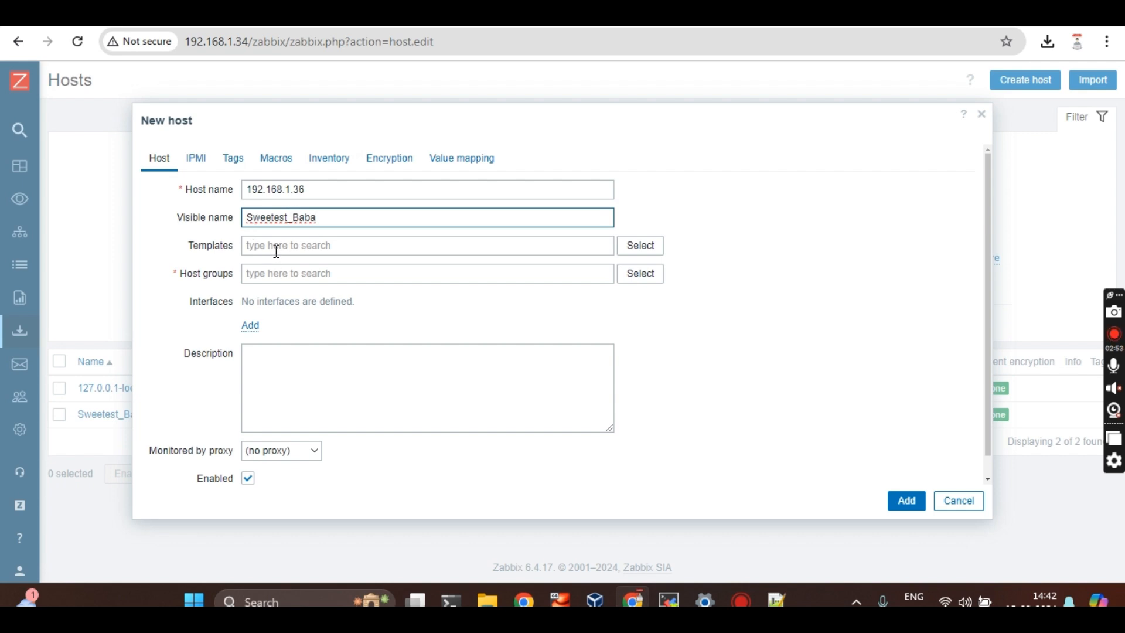
left_click(277, 247)
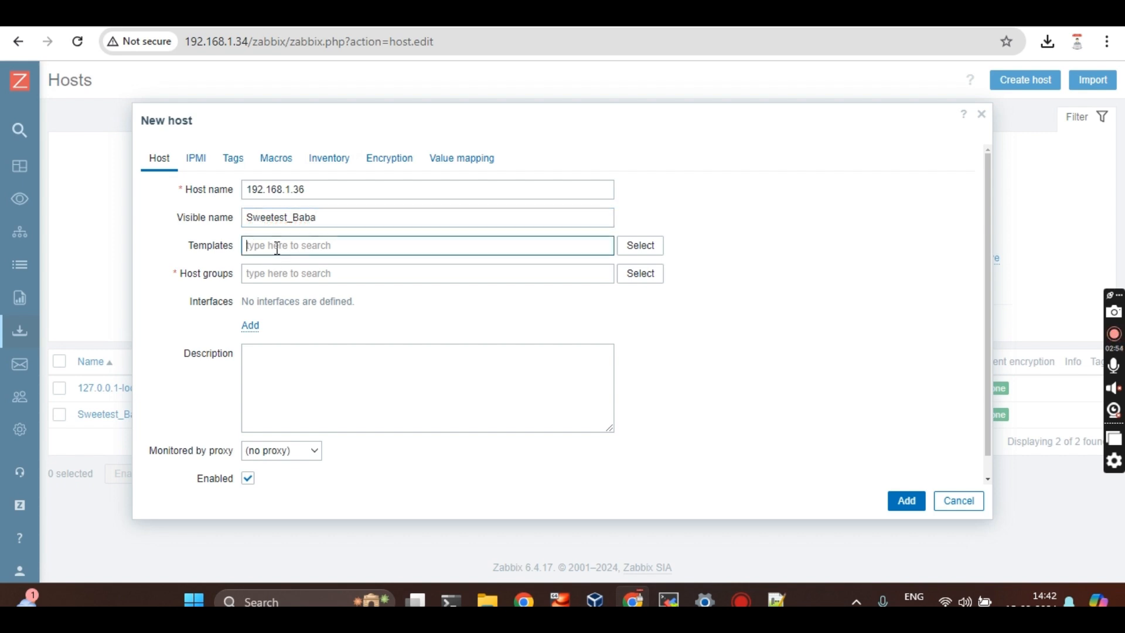
Attach the ICMP Ping and Windows by Zabbix agent templates
type("icmp")
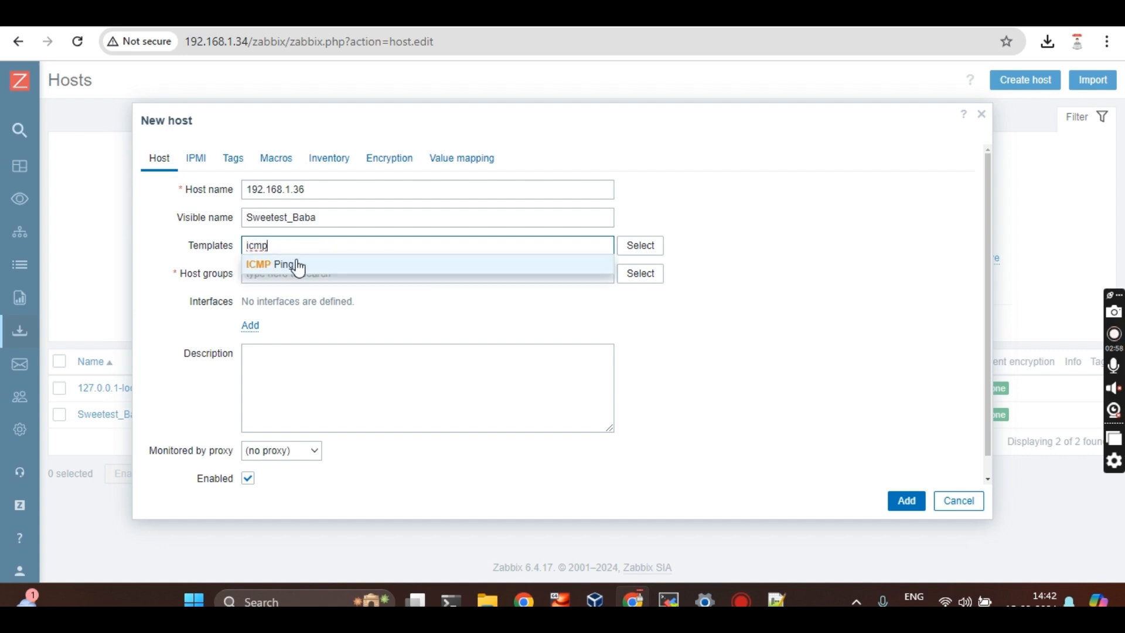
left_click(296, 261)
type("winodows")
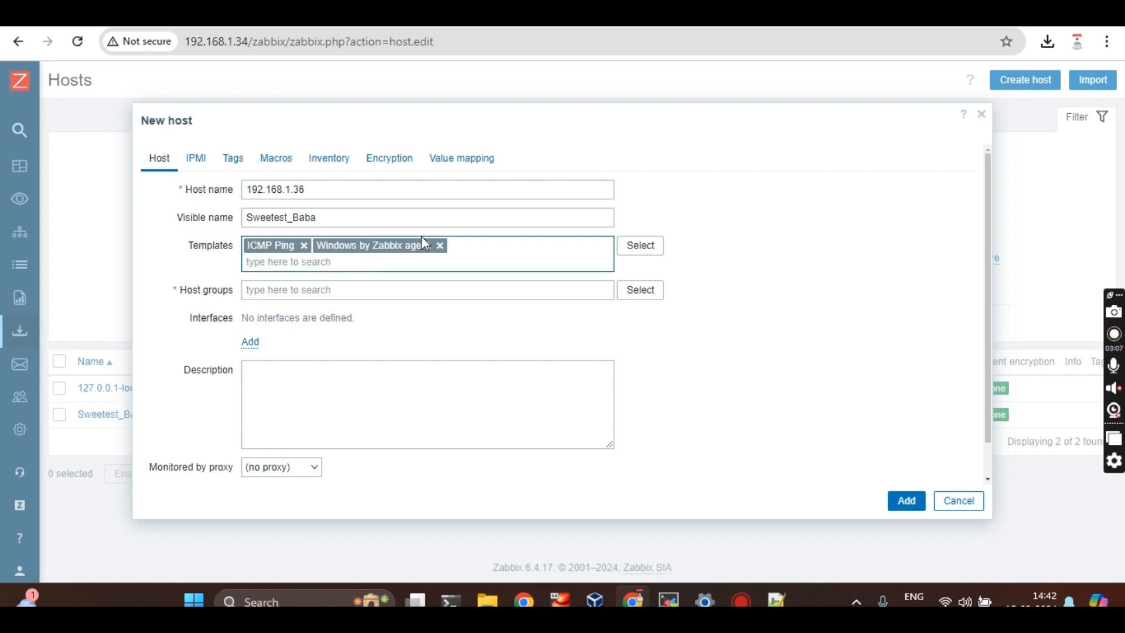
left_click(331, 290)
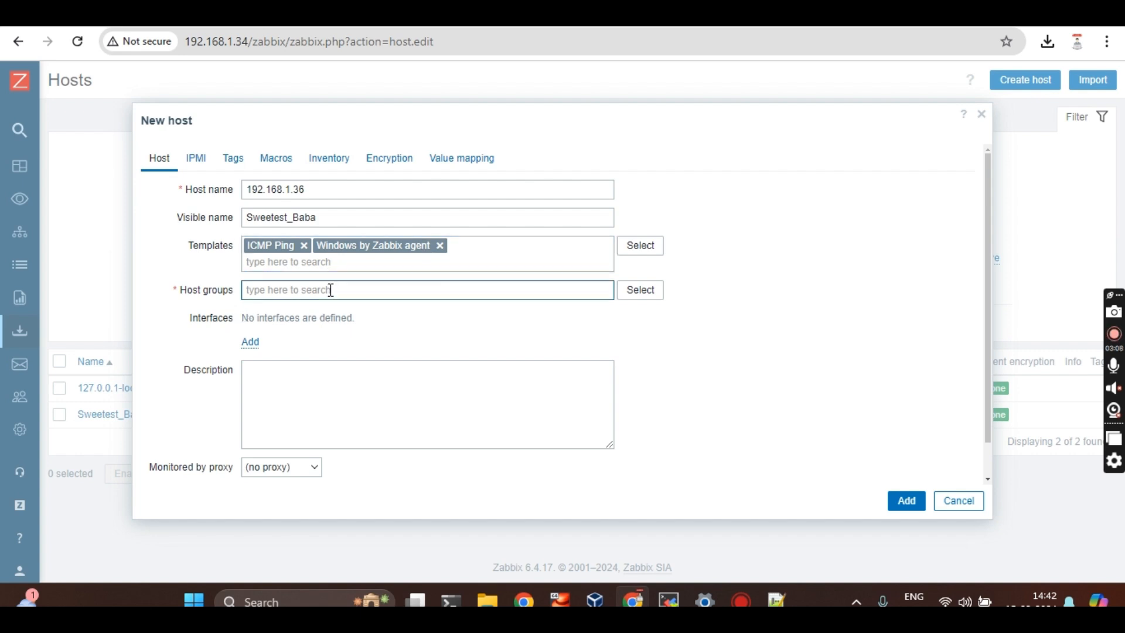
Put the host in the Delhi-Win-docker group and add an Agent interface
type("win")
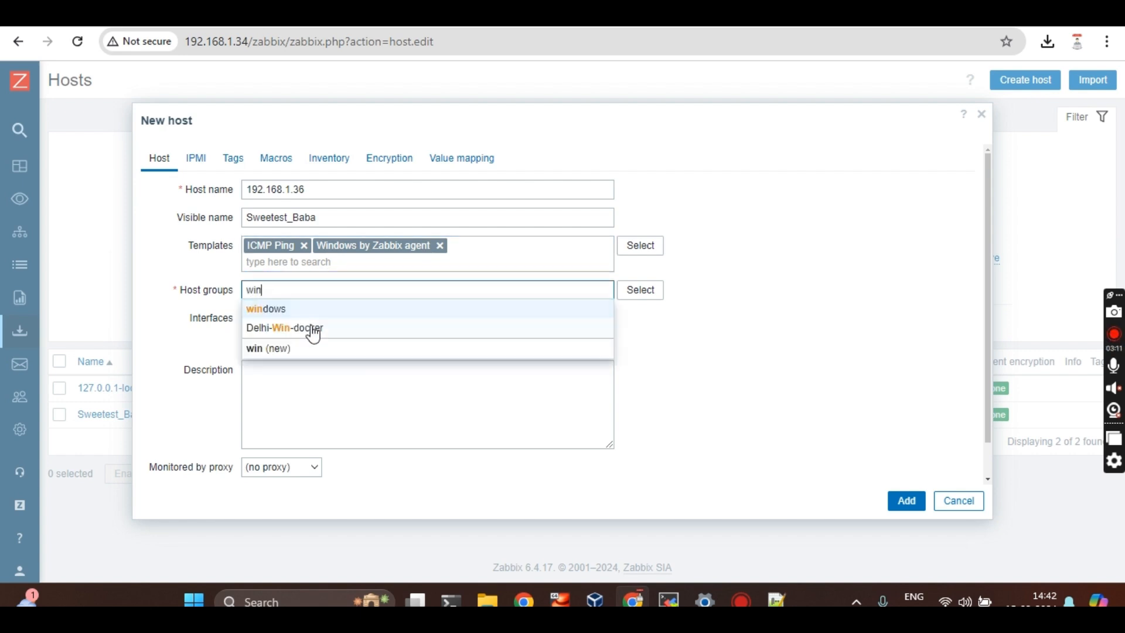
left_click(311, 328)
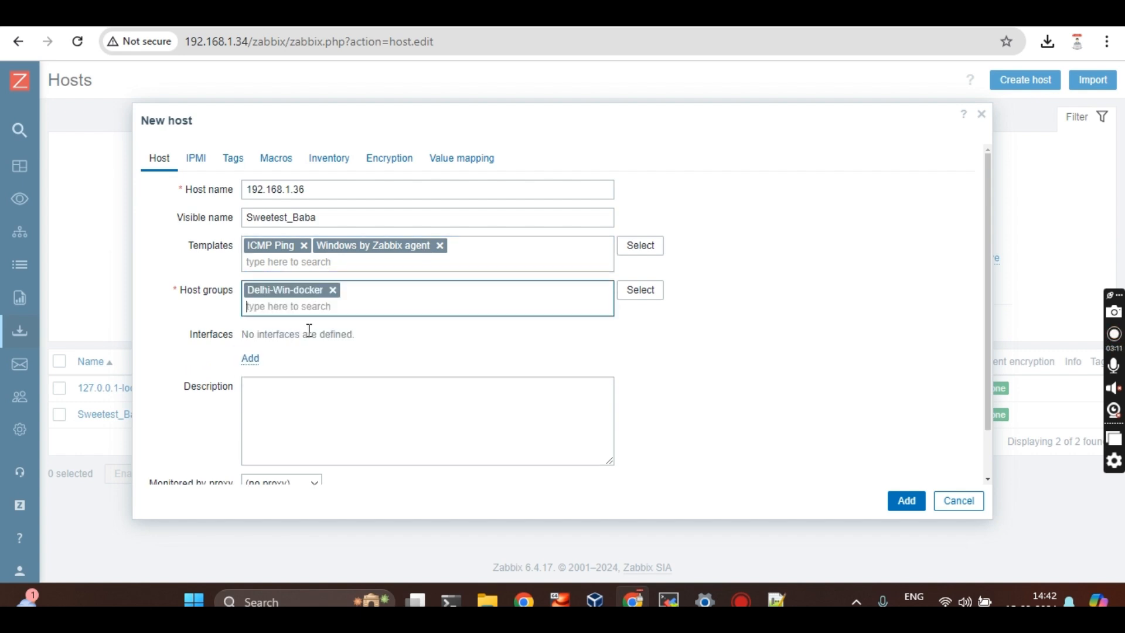
left_click(250, 358)
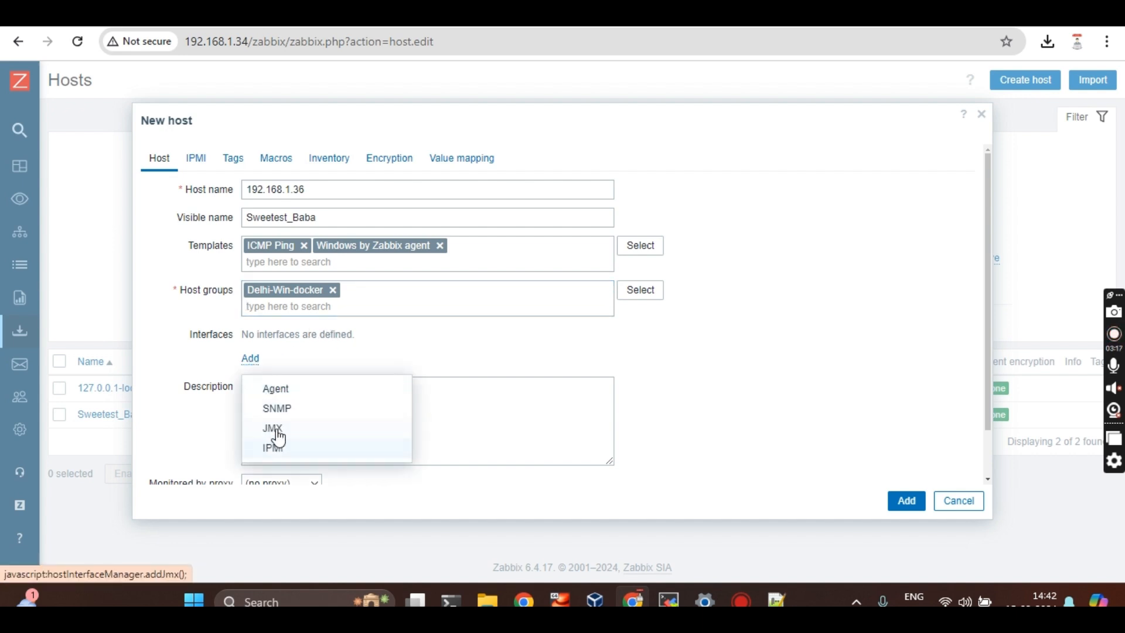
left_click(317, 389)
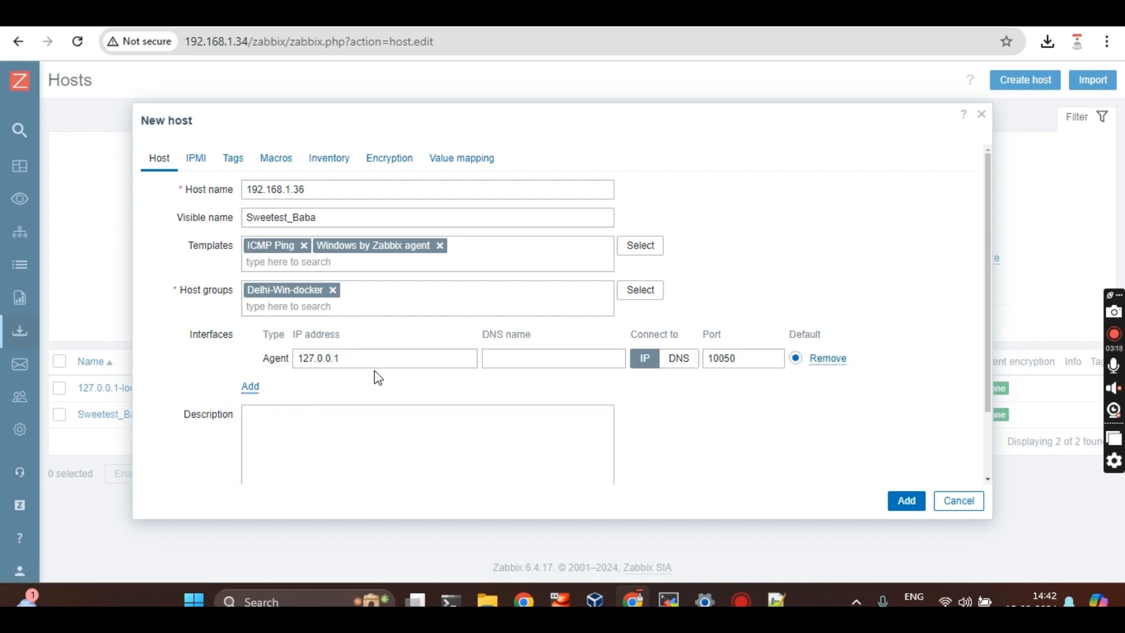
Set the agent interface IP to 192.168.1.36, keeping port 10050
left_click(387, 362)
key("alt+Tab")
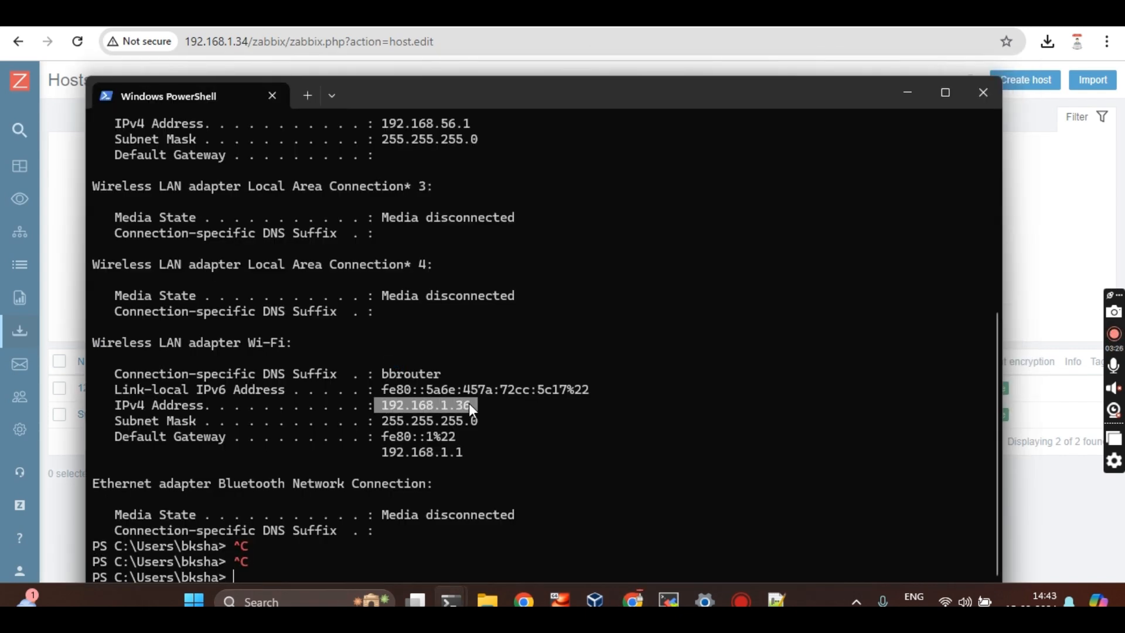
key("ctrl+c")
key("alt+Tab")
key("ctrl+a")
key("ctrl+v")
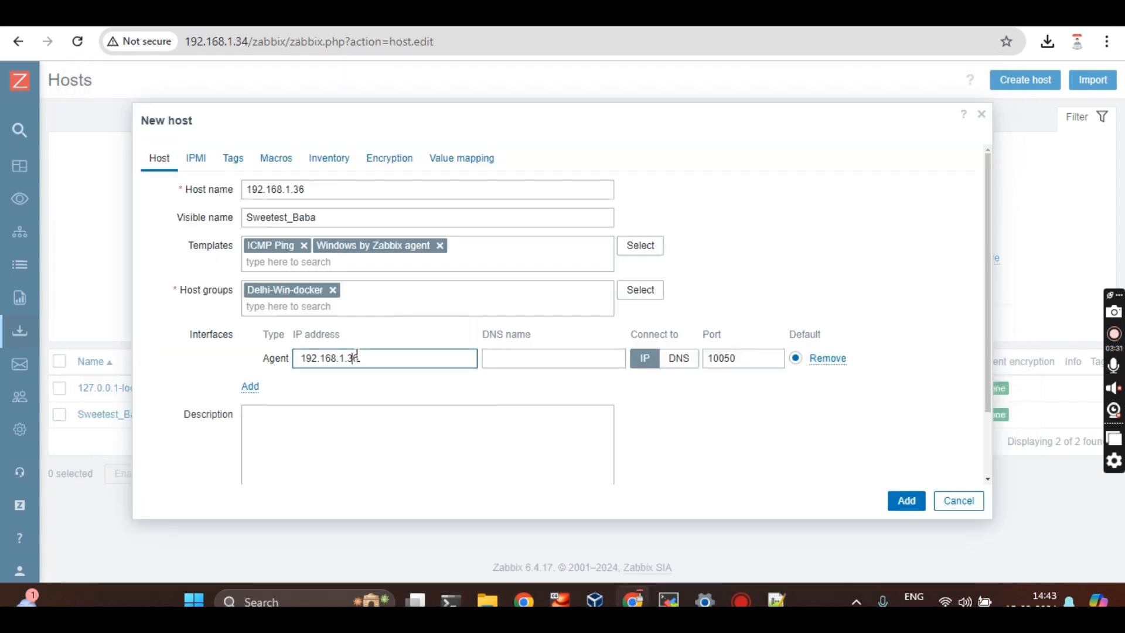
key("BackSpace")
left_click(757, 358)
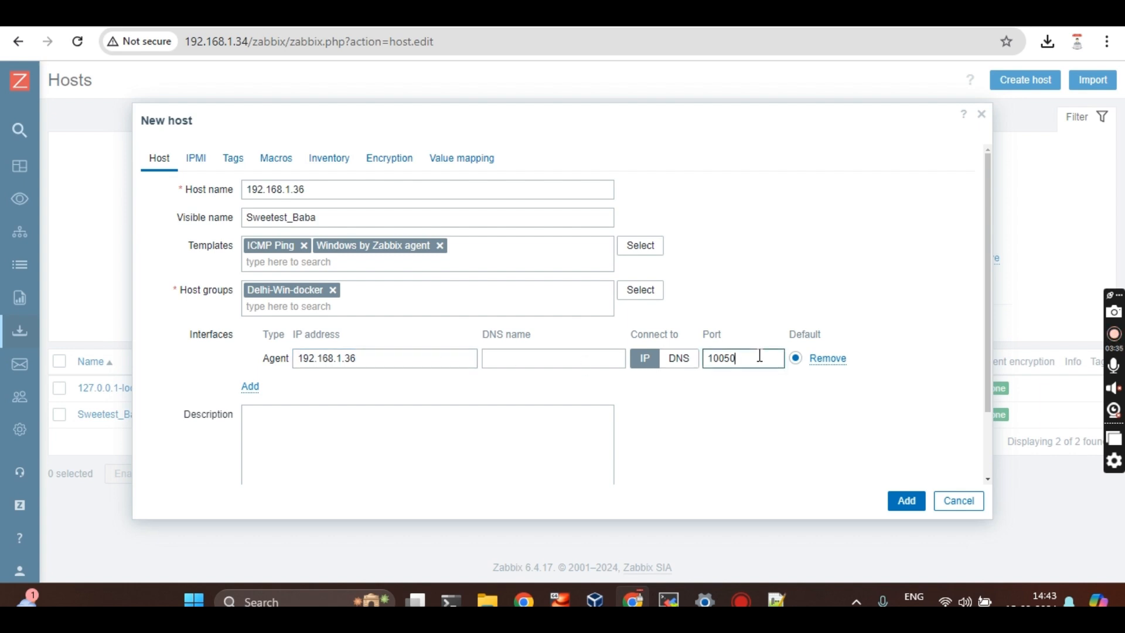
Leave the description empty and the host without a proxy
scroll(542, 373, "down", 2)
left_click(540, 372)
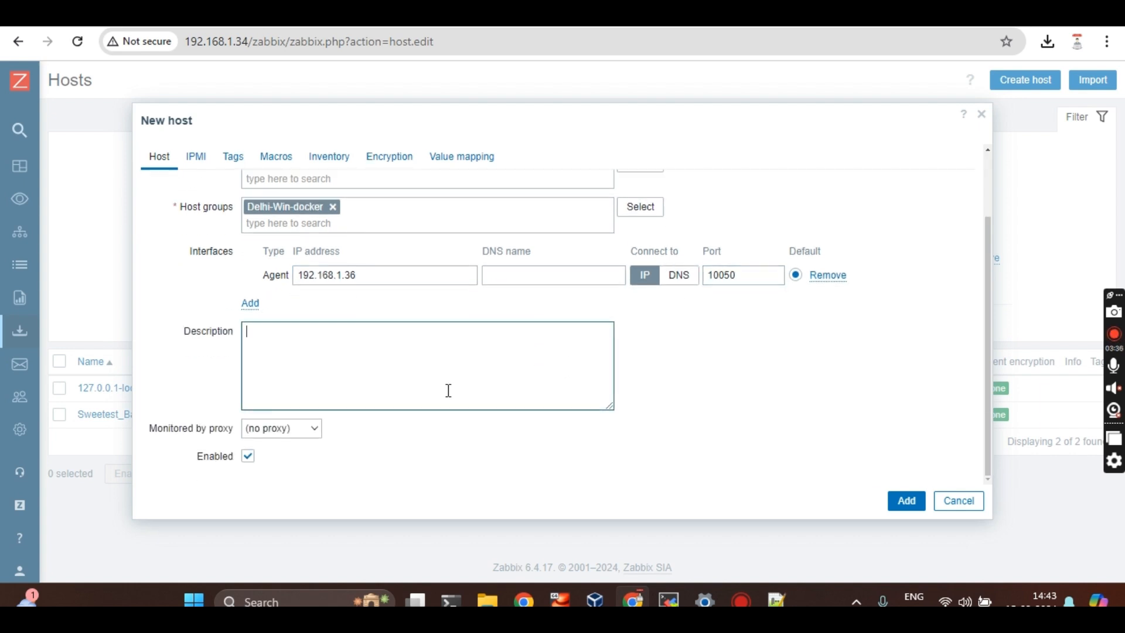
left_click(287, 429)
left_click(441, 461)
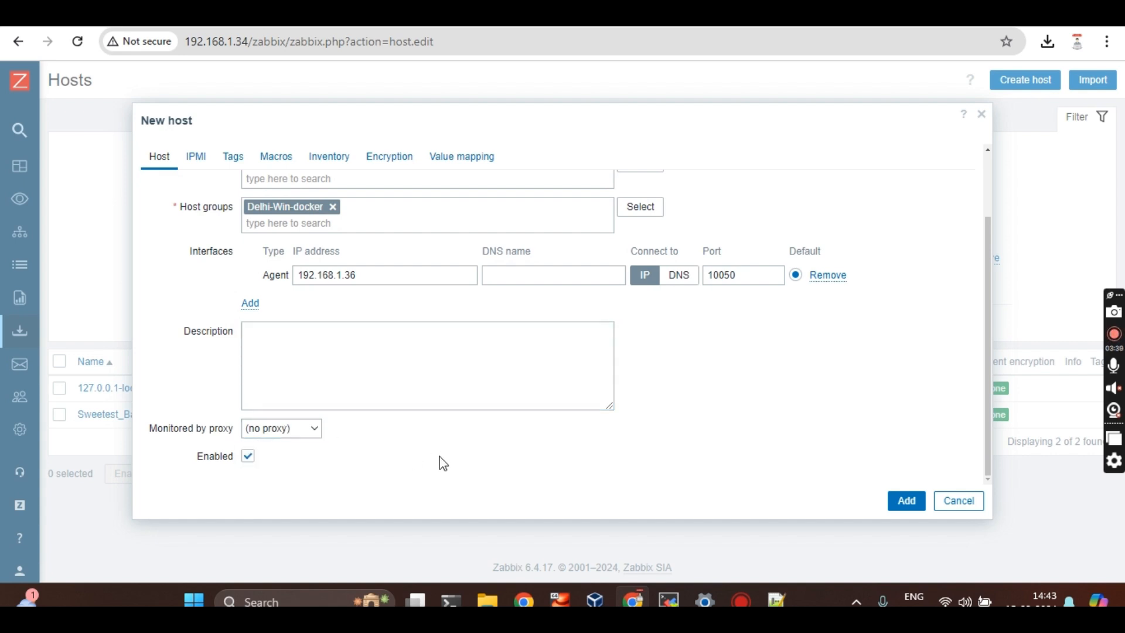
scroll(518, 268, "up", 2)
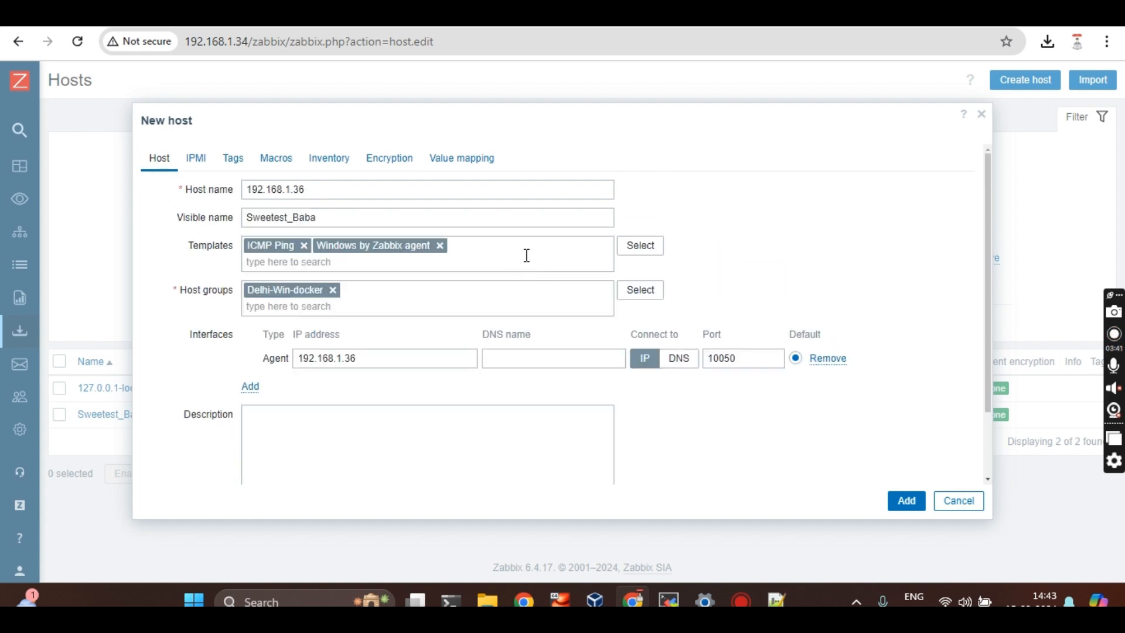
Add tag Application with value docker and submit the new host
left_click(233, 169)
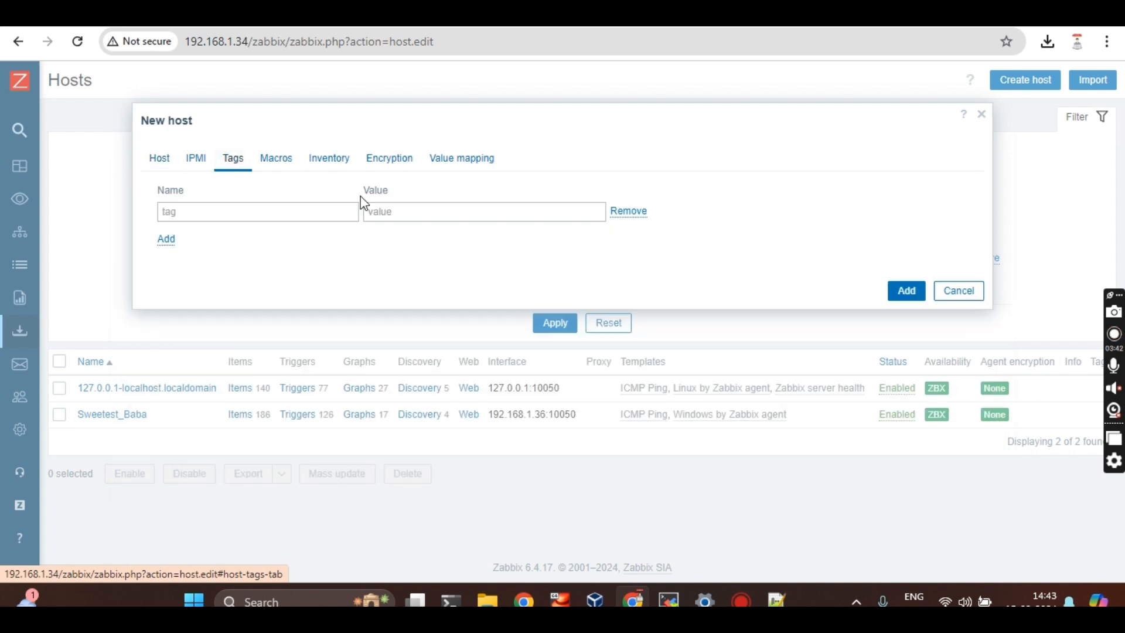
left_click(304, 207)
type("Application")
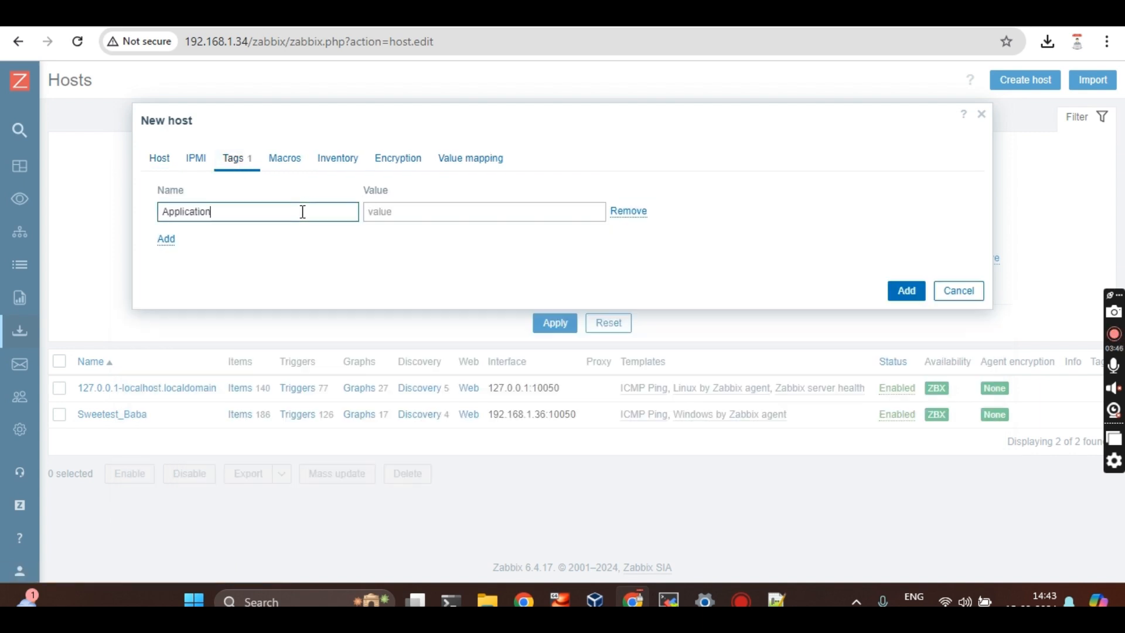
key("Tab")
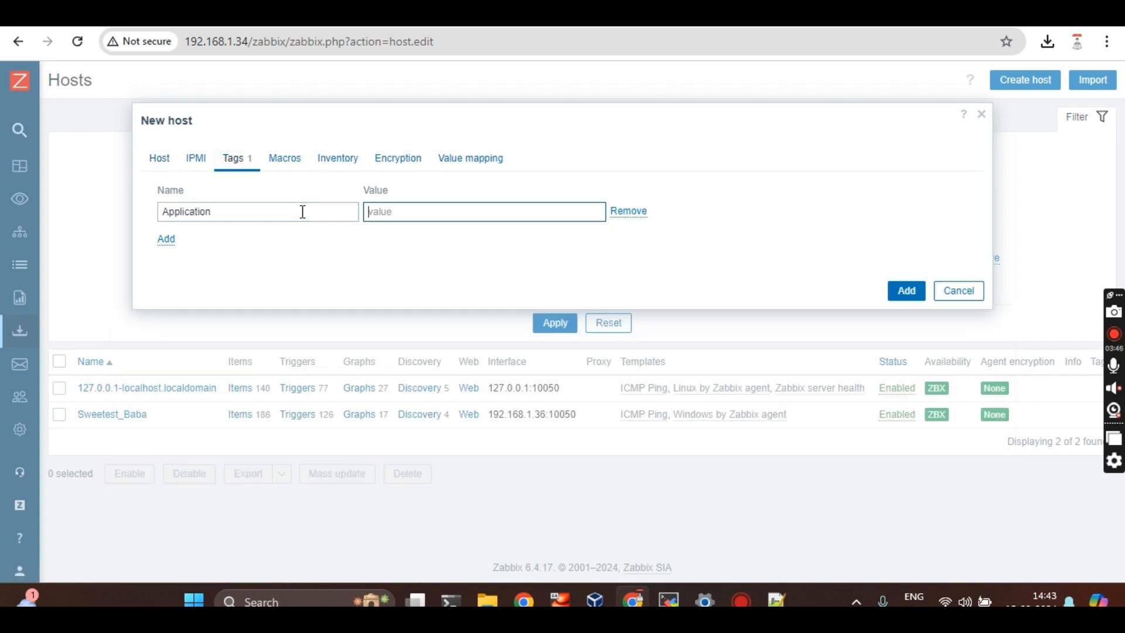
type("docker")
left_click(167, 162)
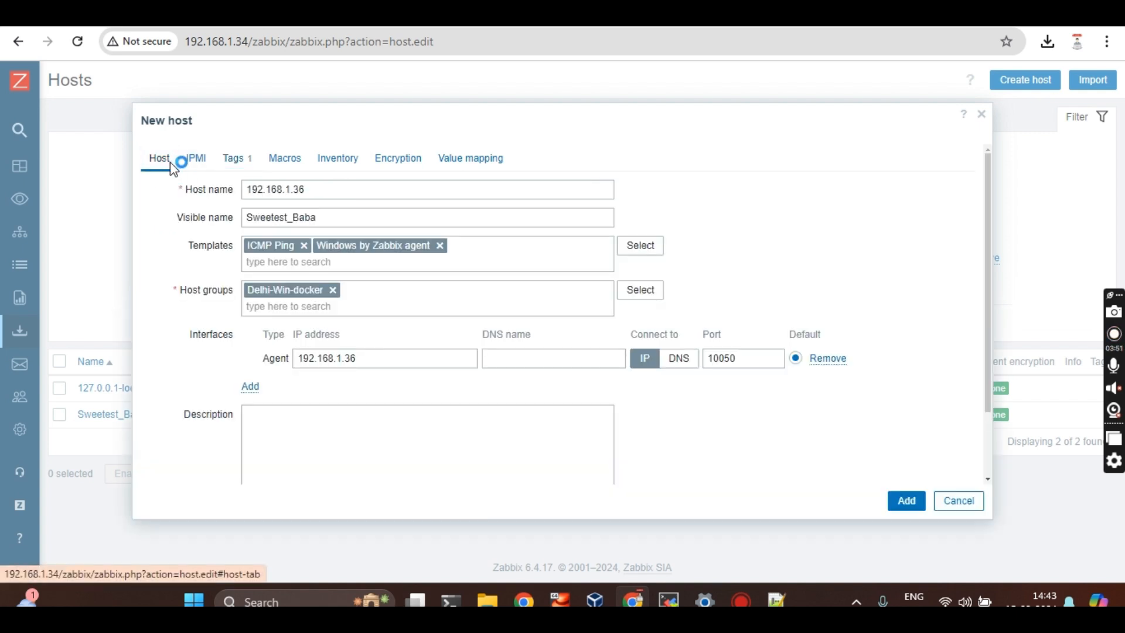
left_click(907, 503)
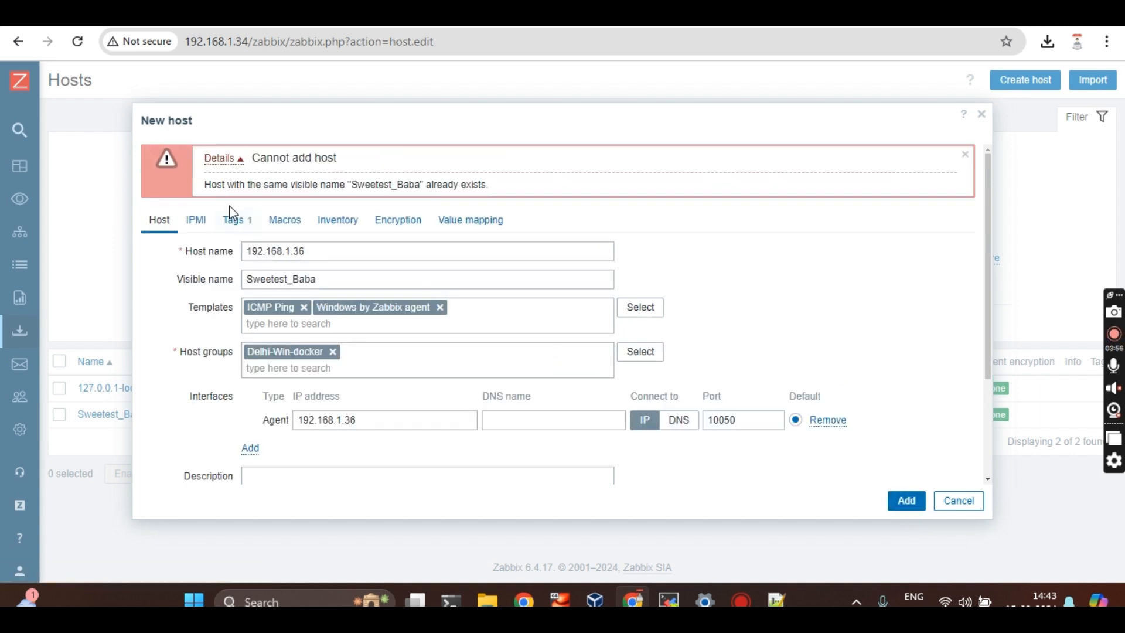
Change the Visible name to 'windows docker machine' and resubmit the host
left_click(327, 286)
type("aawein")
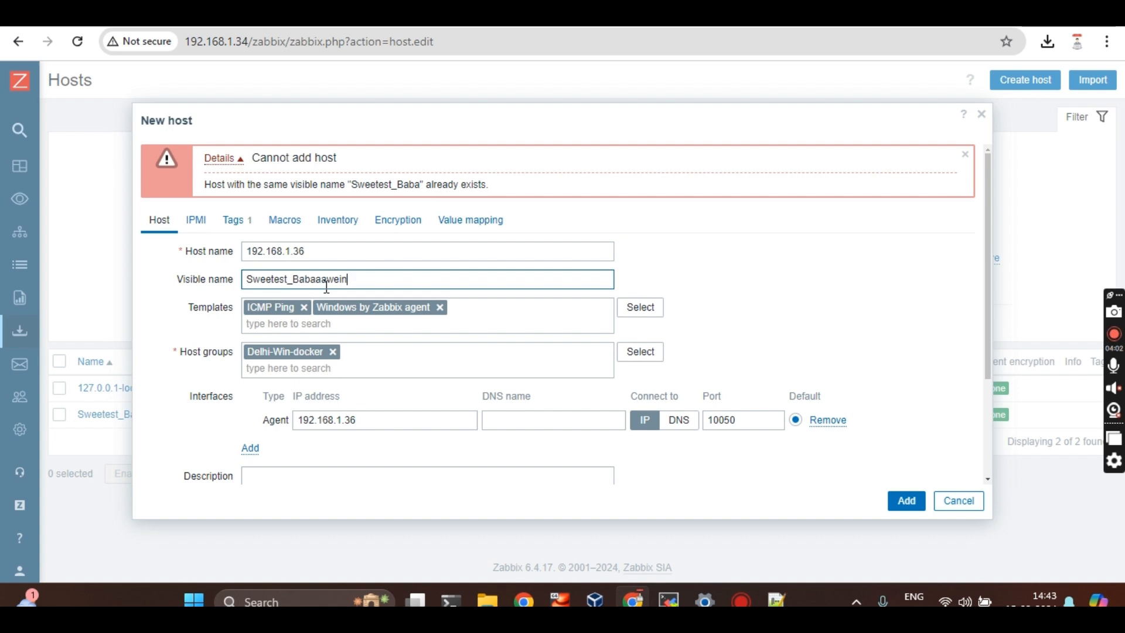
key("BackSpace")
key("BackSpace")
key("BackSpace")
key("BackSpace")
key("BackSpace")
key("BackSpace")
key("BackSpace")
key("BackSpace")
key("BackSpace")
key("BackSpace")
key("BackSpace")
key("BackSpace")
key("BackSpace")
key("BackSpace")
key("BackSpace")
key("BackSpace")
key("BackSpace")
key("BackSpace")
type("windopwdws docketr we")
key("BackSpace")
key("BackSpace")
key("BackSpace")
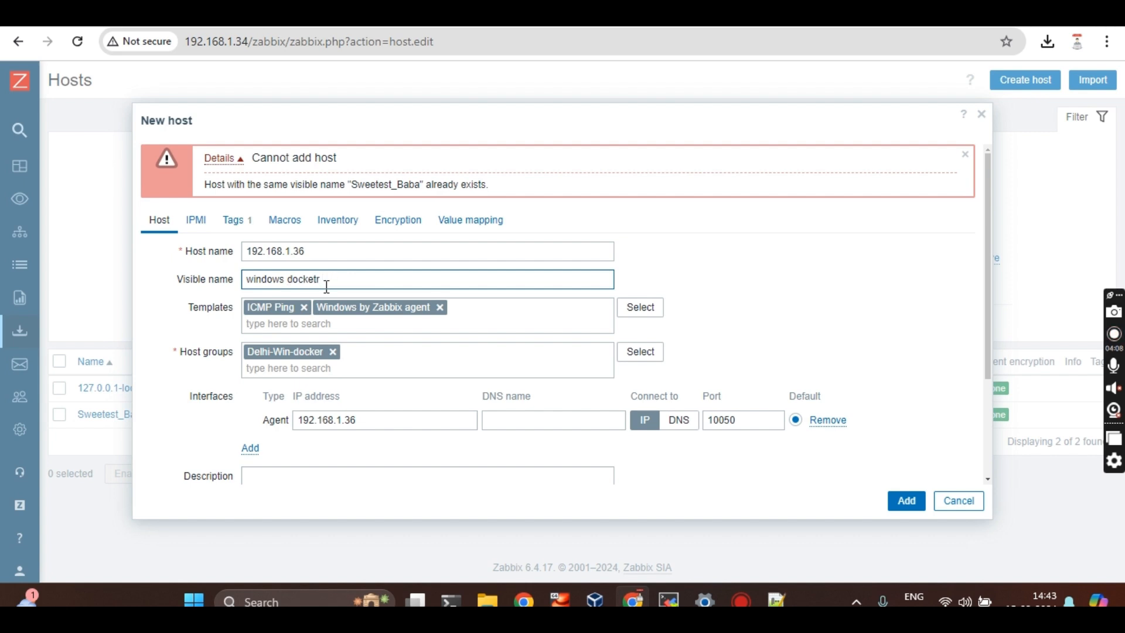
type("achine")
left_click(910, 503)
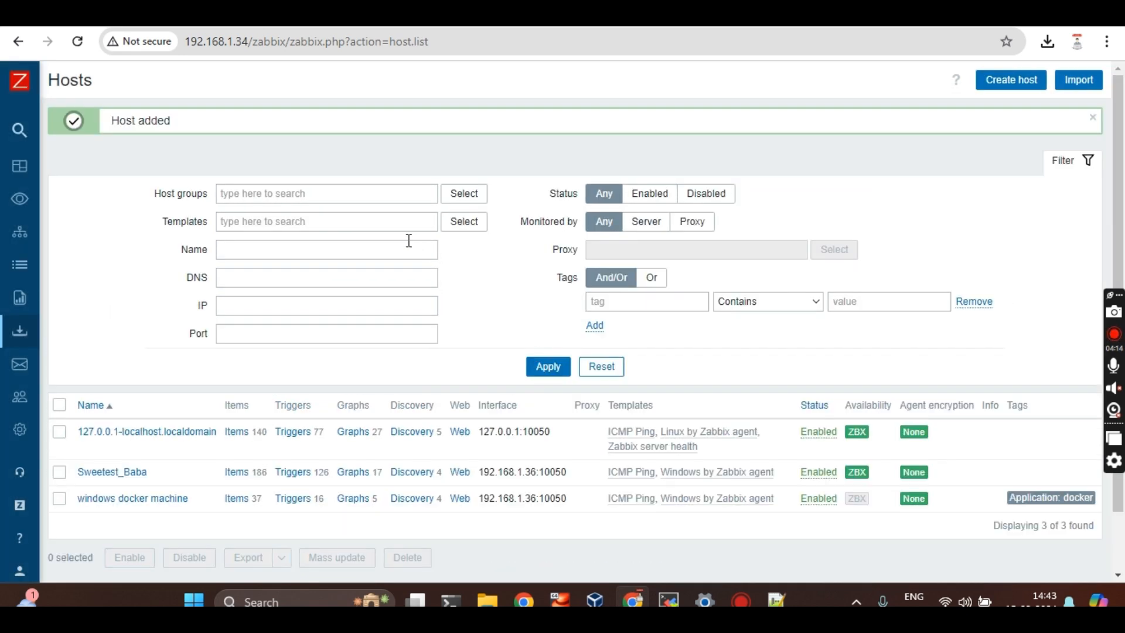
Filter the Hosts list by the Delhi-Win-docker host group
left_click(352, 192)
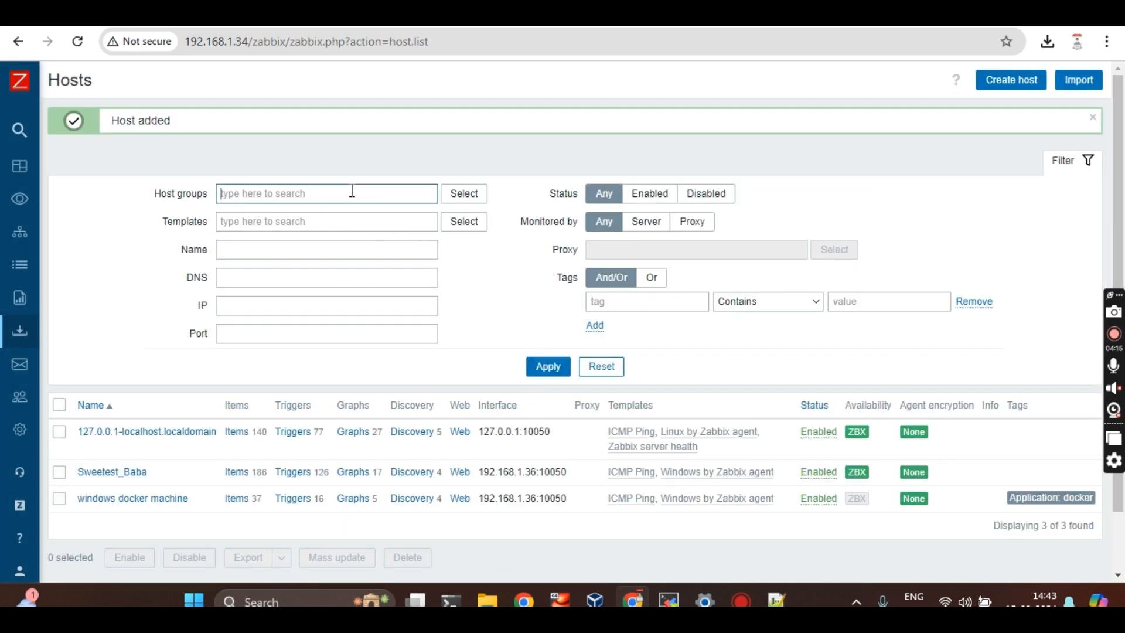
type("win")
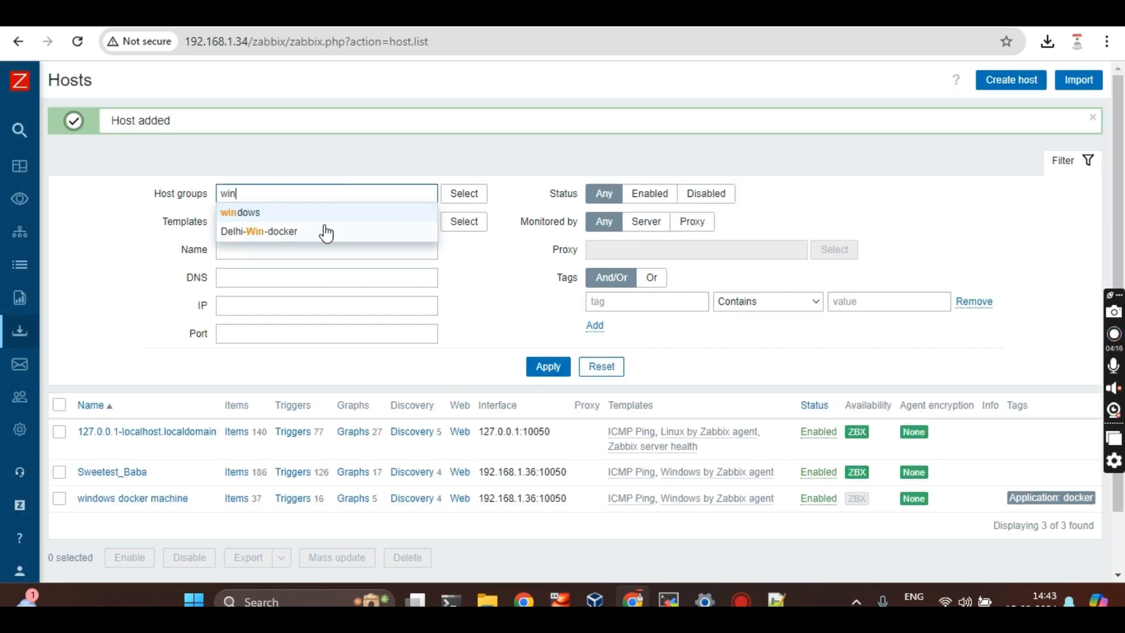
left_click(326, 232)
key("Return")
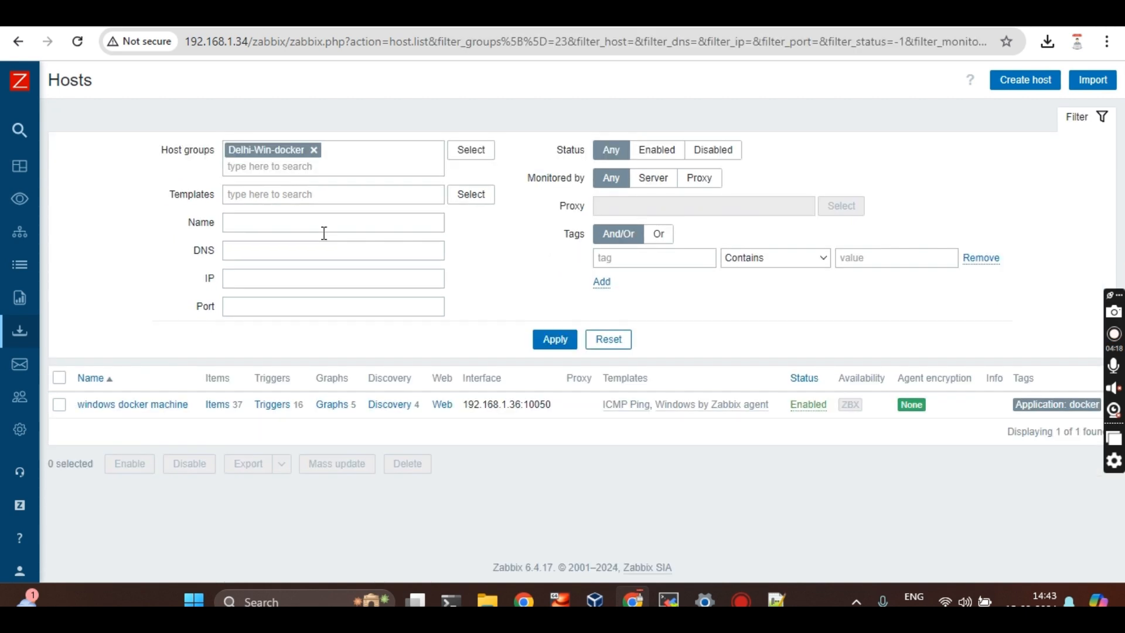
Refresh the filtered list until windows docker machine shows its ZBX agent as available
left_click(60, 378)
left_click(60, 378)
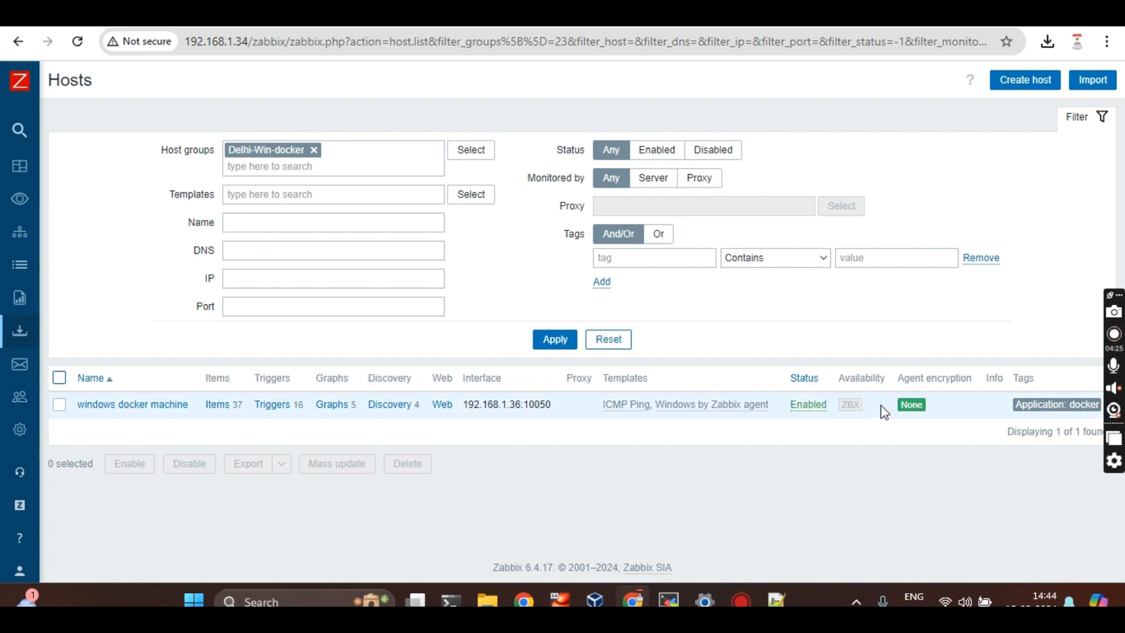
mouse_move(851, 415)
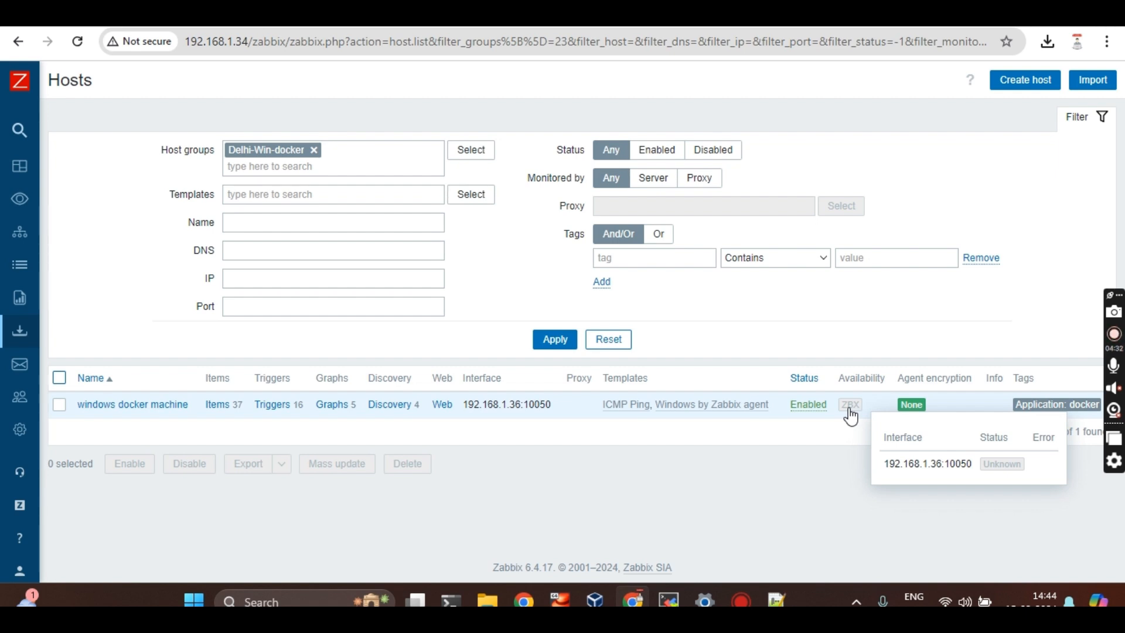
left_click(551, 347)
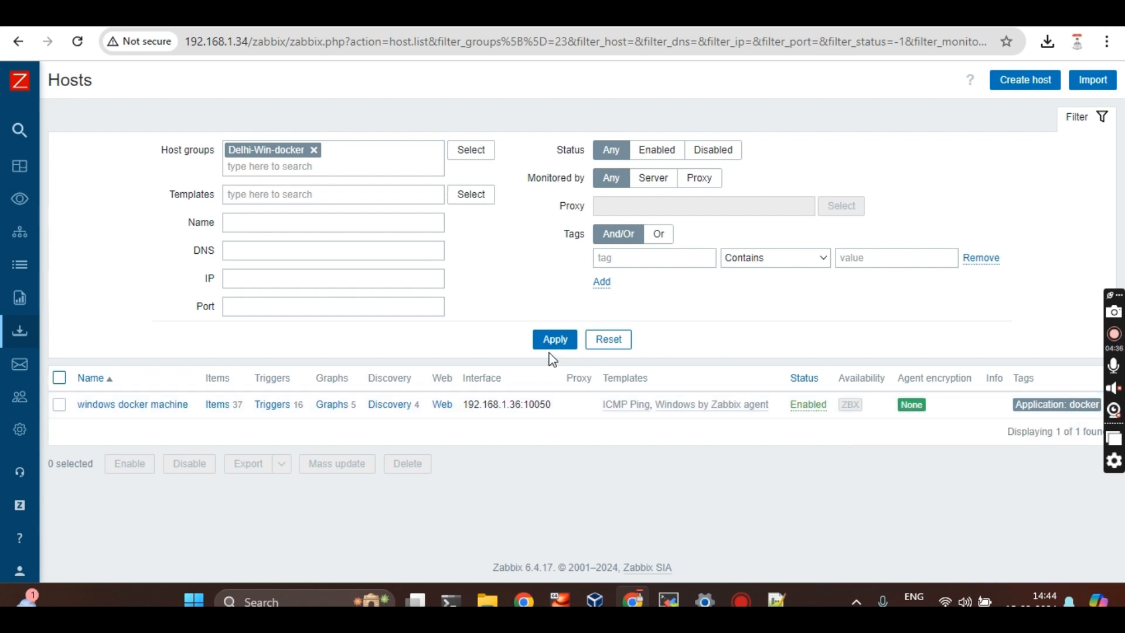
left_click(557, 338)
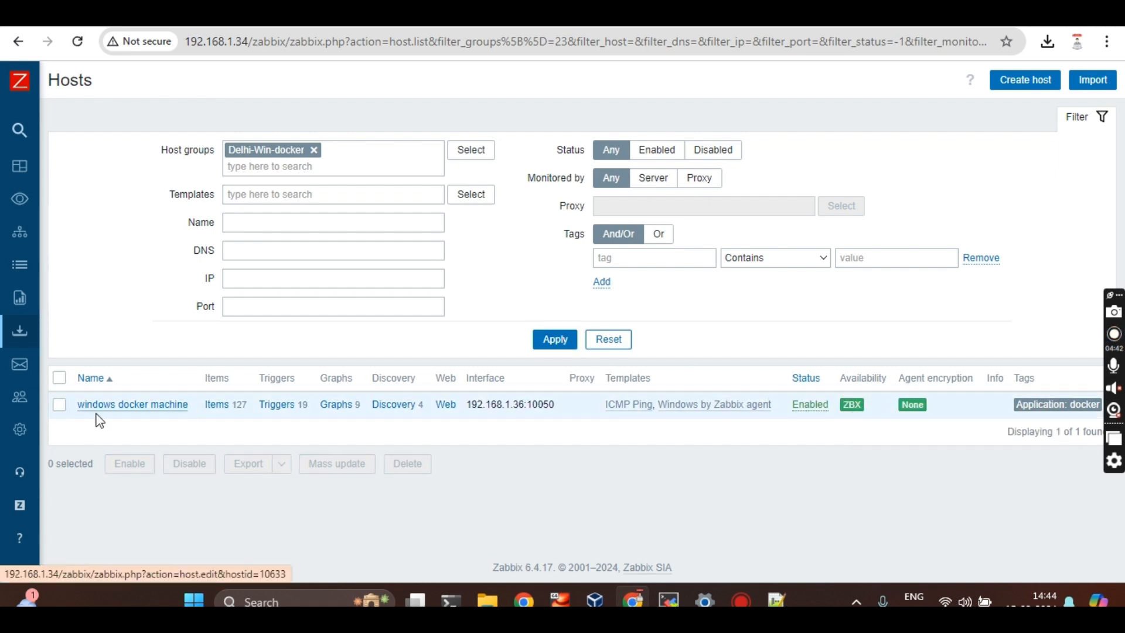
mouse_move(133, 306)
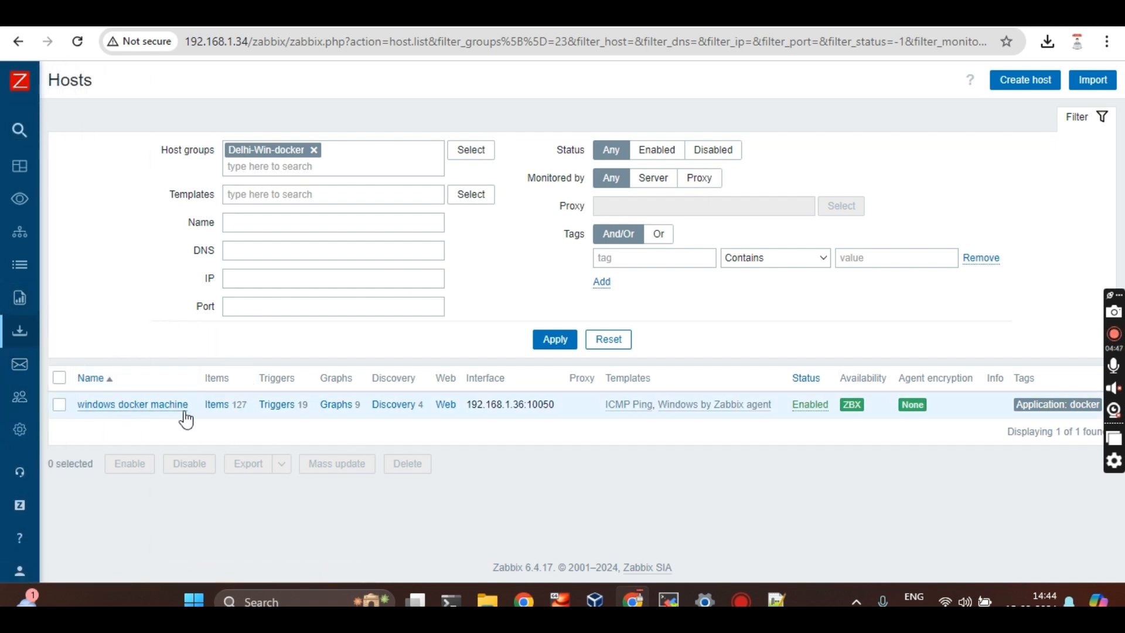
mouse_move(7, 221)
mouse_move(88, 208)
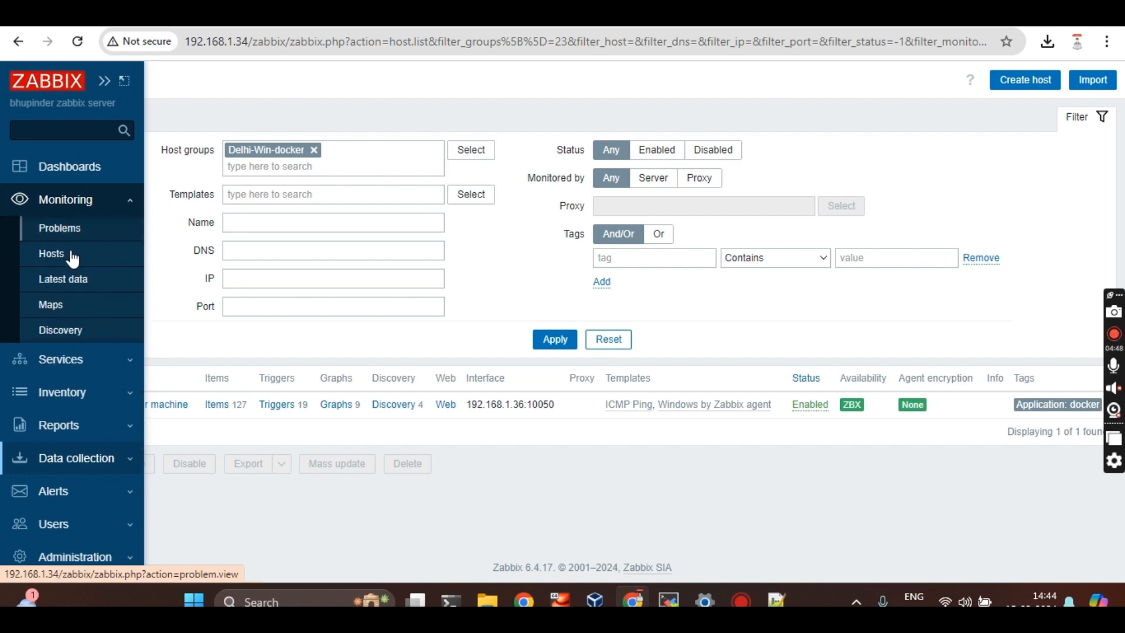
left_click(82, 289)
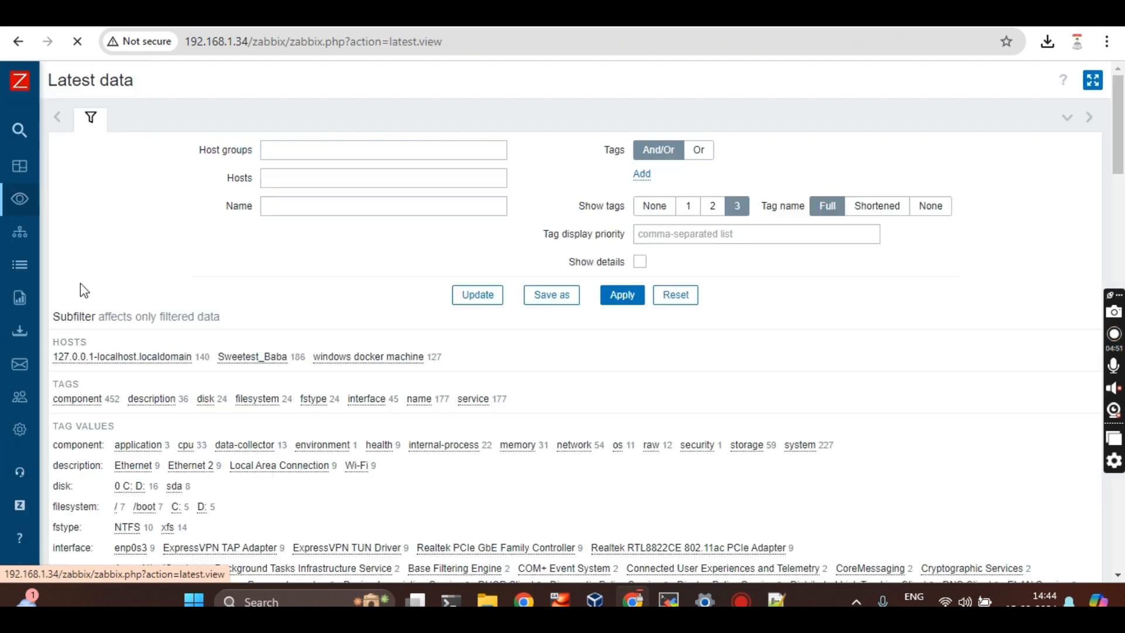
left_click(286, 181)
left_click(311, 150)
type("del")
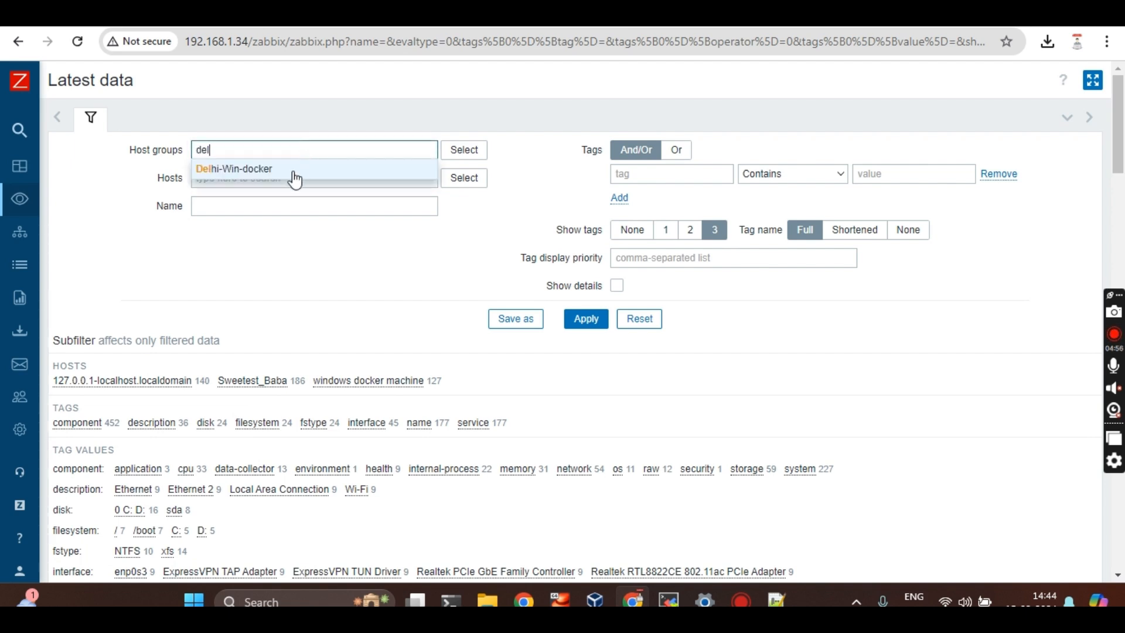
left_click(290, 177)
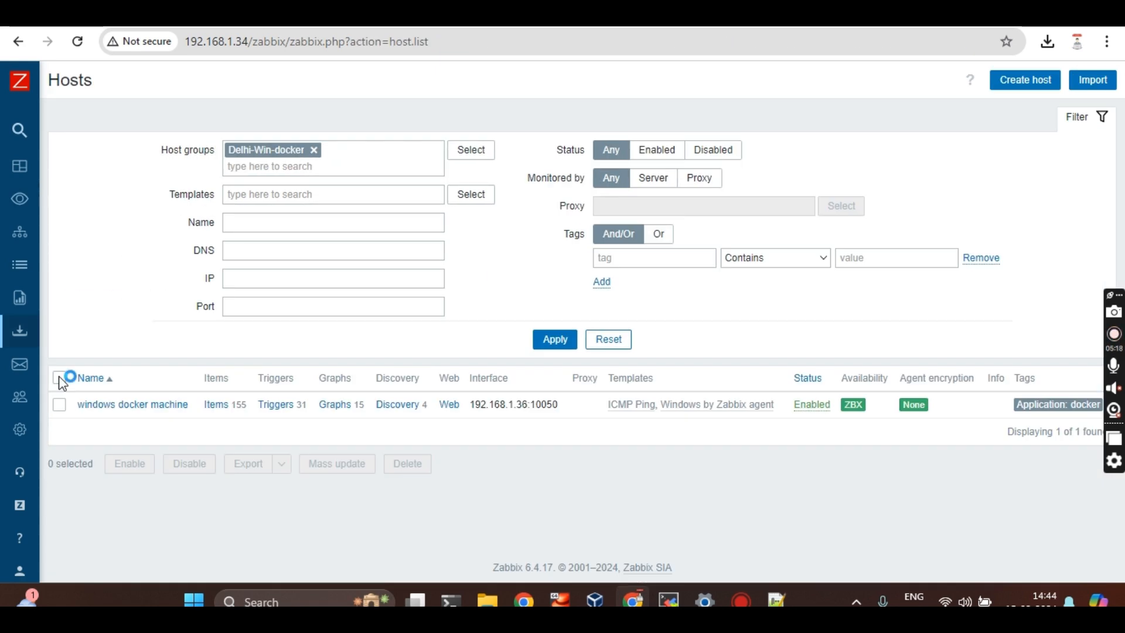
left_click(59, 378)
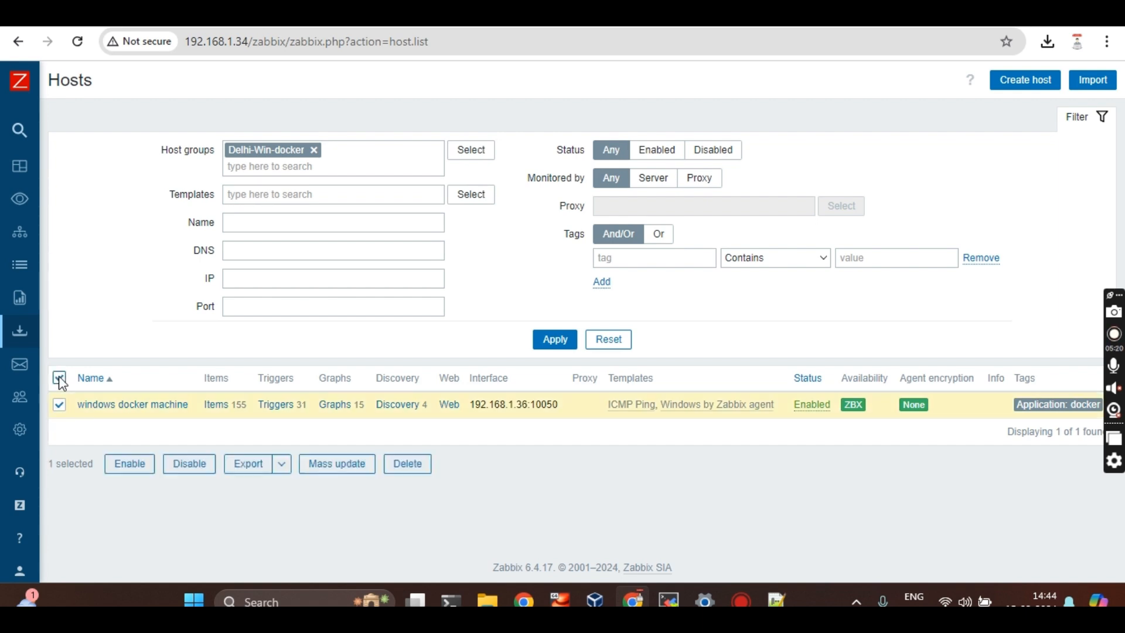
left_click(60, 378)
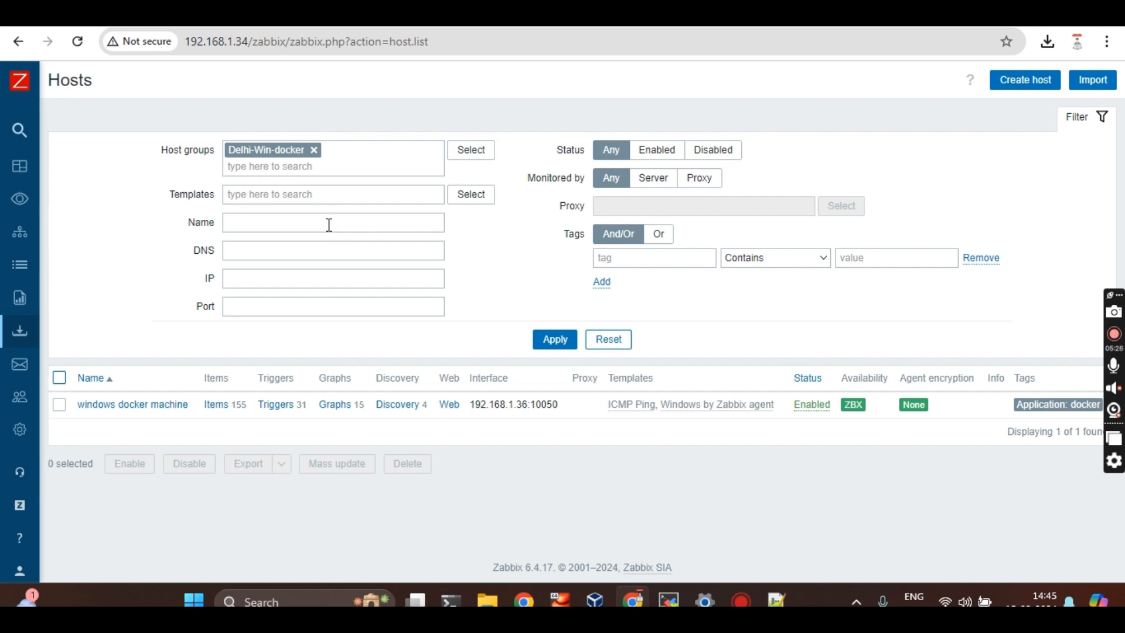
left_click(341, 297)
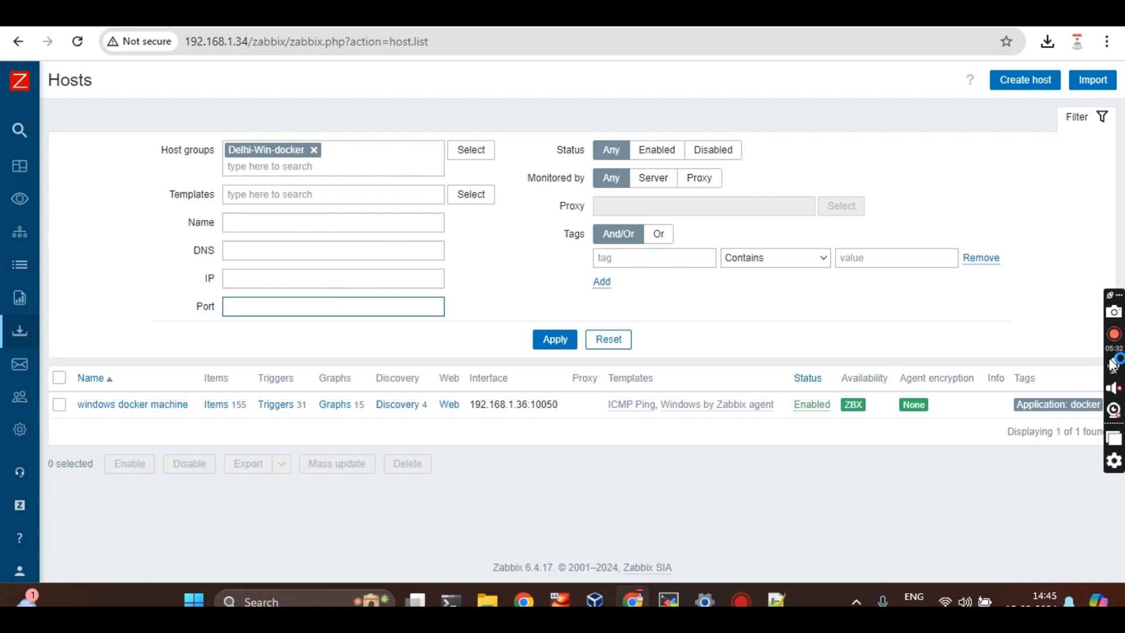
left_click(1118, 344)
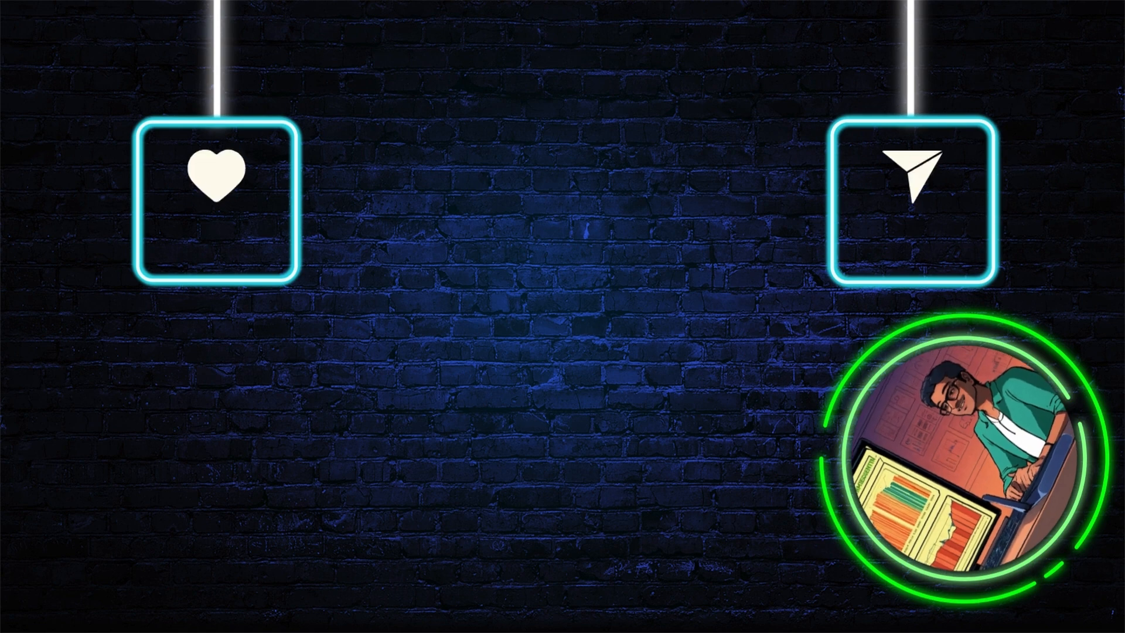